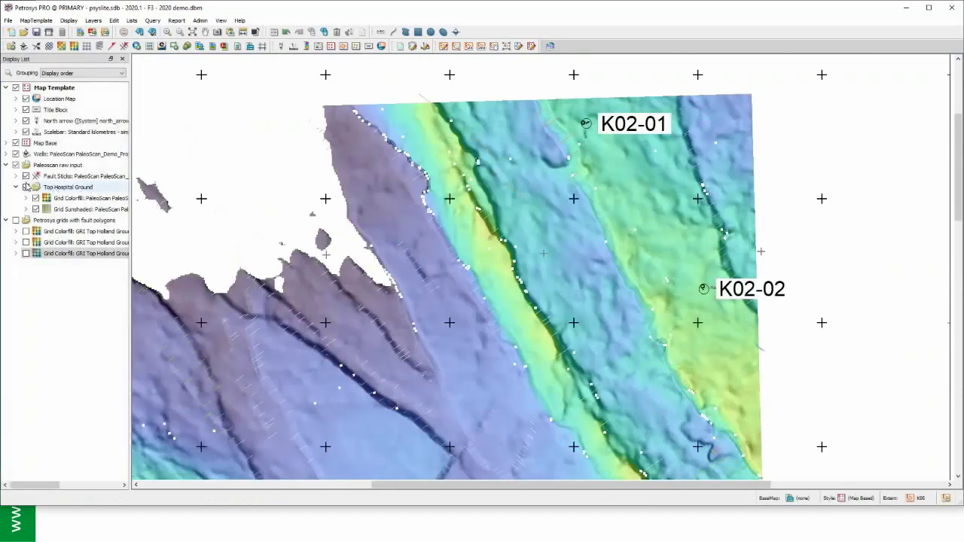
Review the PaleoScan wells layer's symbol, annotation, path and formation top settings without changing them.
{"action": "double_click", "coordinate": [67, 154]}
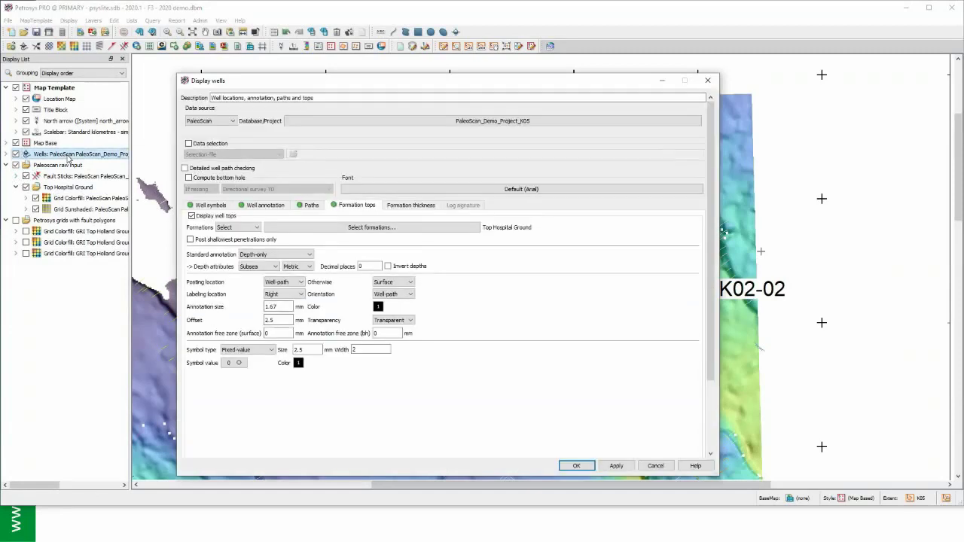
{"action": "left_click", "coordinate": [210, 206]}
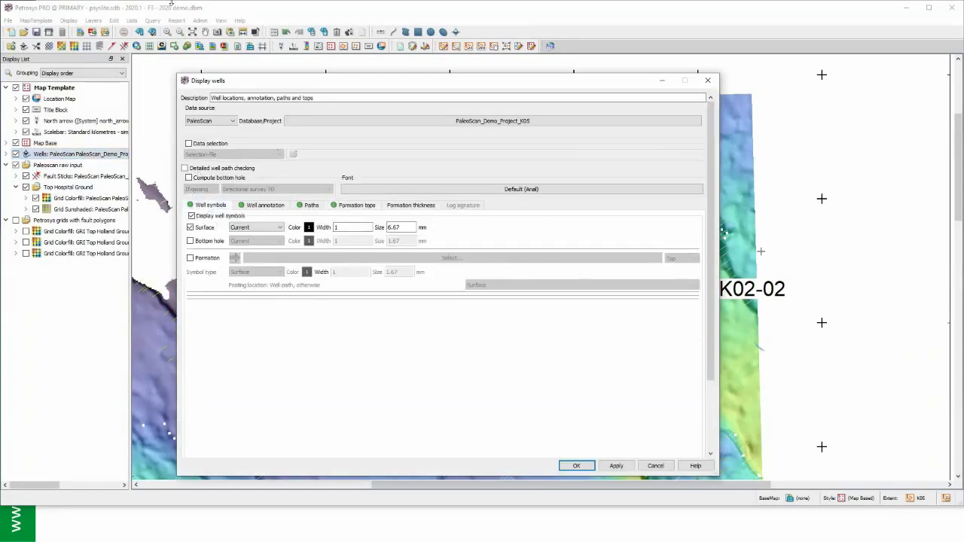
{"action": "left_click", "coordinate": [233, 126]}
{"action": "left_click", "coordinate": [247, 126]}
{"action": "left_click", "coordinate": [265, 209]}
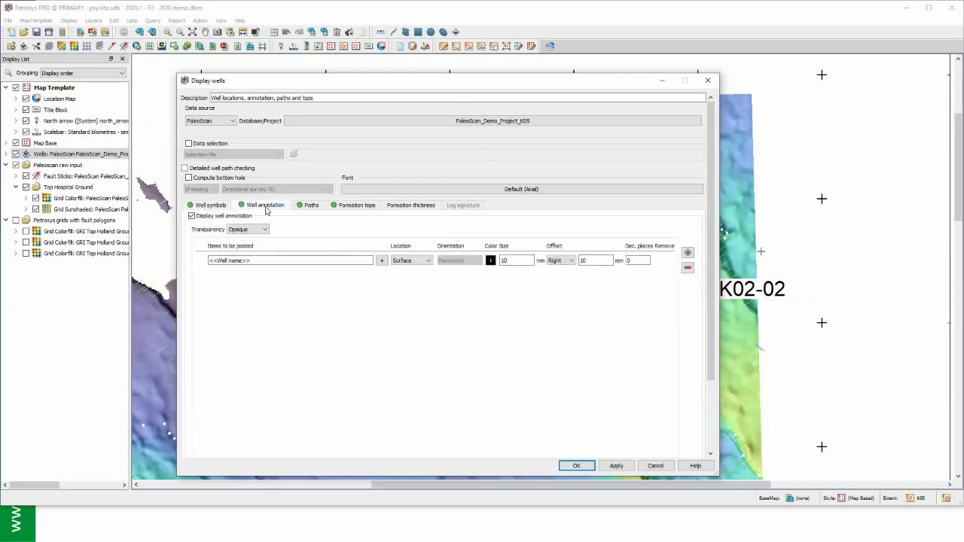
{"action": "left_click", "coordinate": [311, 205]}
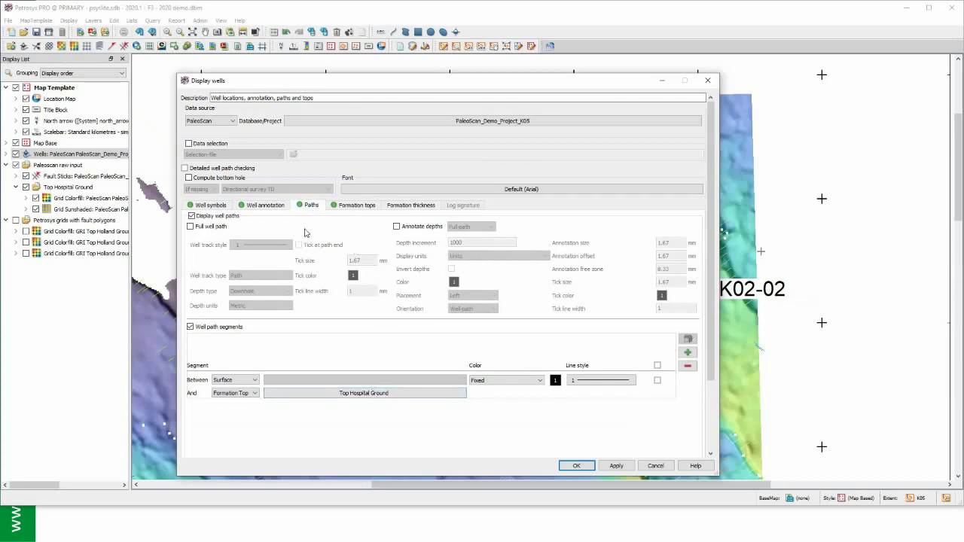
{"action": "left_click", "coordinate": [354, 206]}
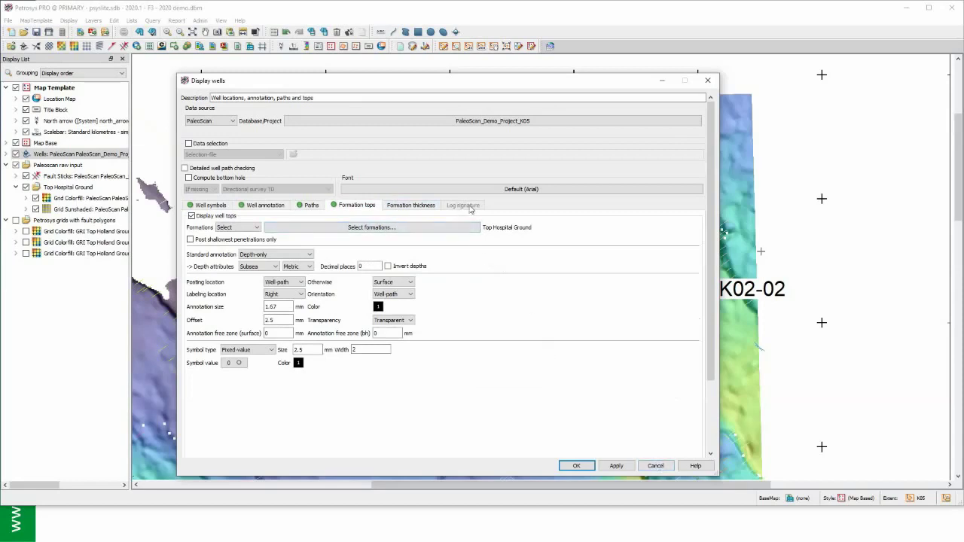
{"action": "left_click", "coordinate": [656, 466]}
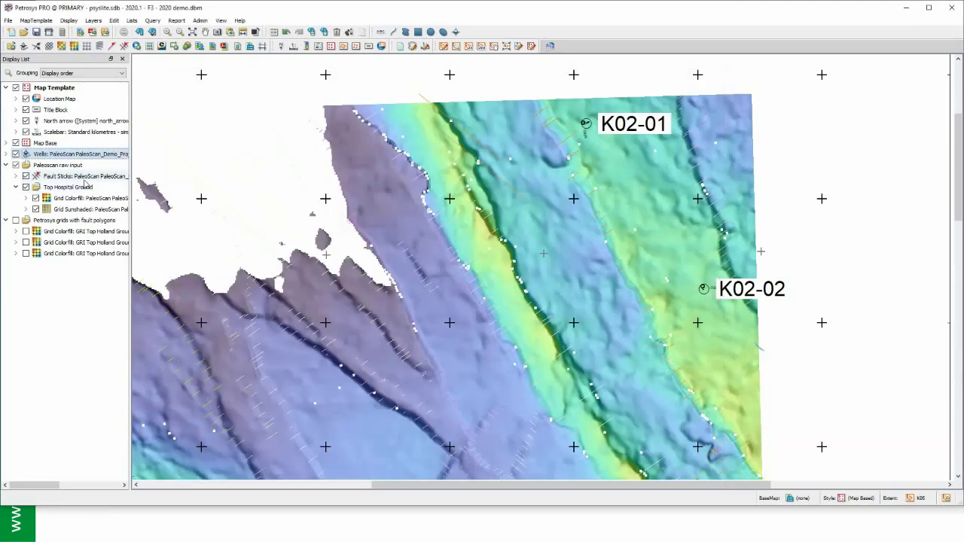
Review the PaleoScan fault sticks layer's data source options, selected fault set and style without changing them.
{"action": "left_click", "coordinate": [87, 178]}
{"action": "double_click", "coordinate": [87, 177]}
{"action": "left_click", "coordinate": [70, 137]}
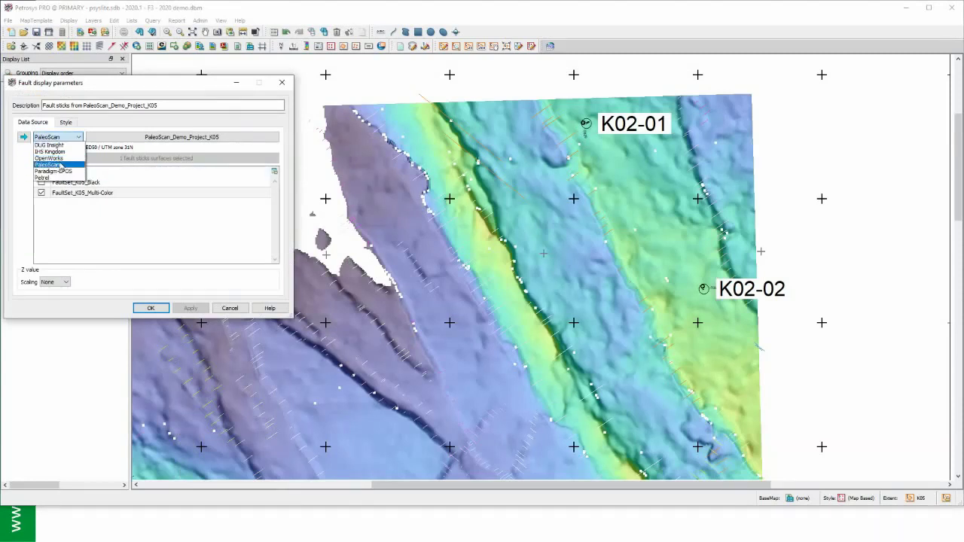
{"action": "left_click", "coordinate": [109, 130]}
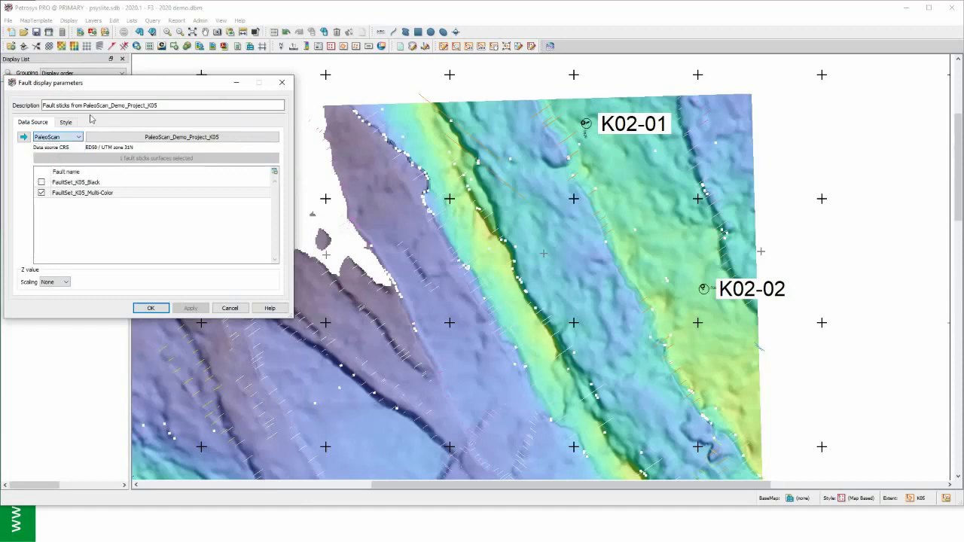
{"action": "left_click", "coordinate": [68, 123]}
{"action": "left_click", "coordinate": [33, 122]}
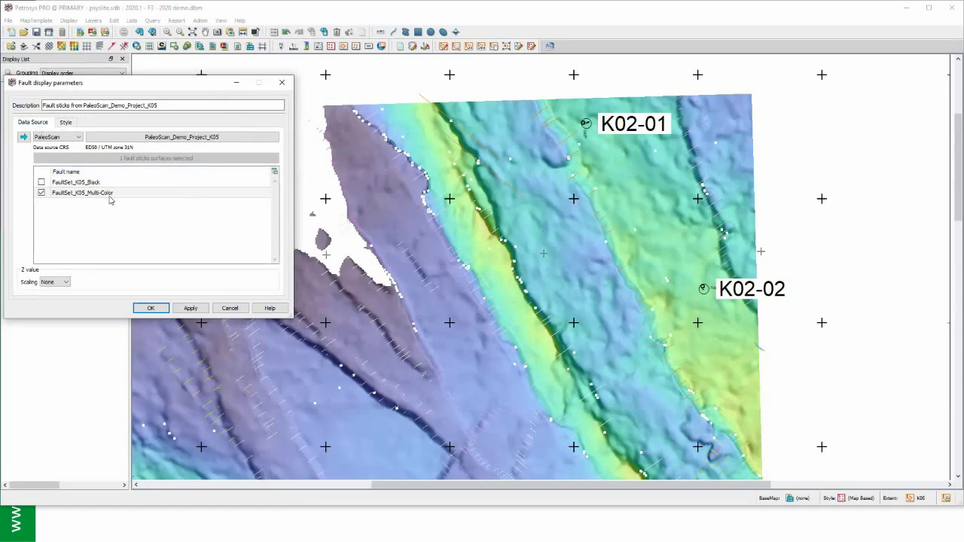
{"action": "left_click", "coordinate": [229, 309]}
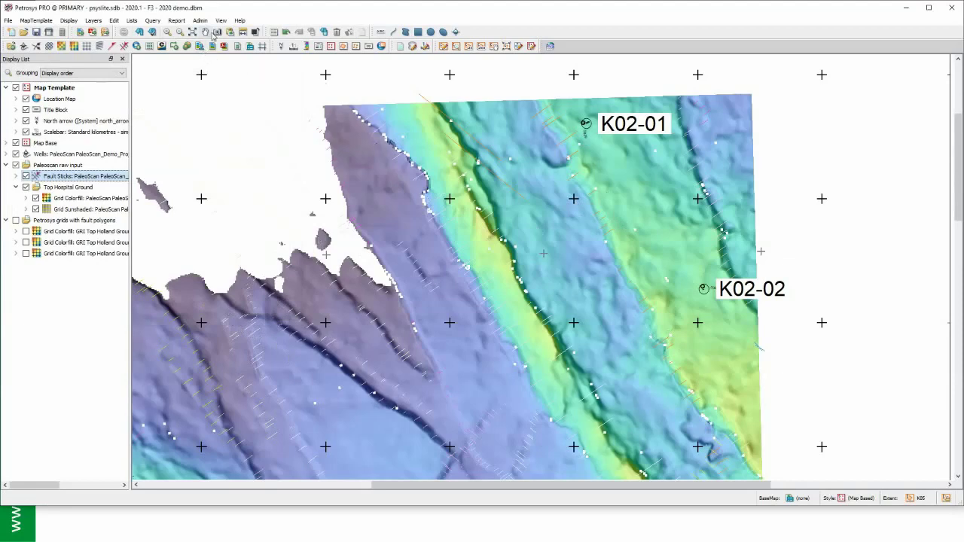
Show the full map extent and hide the Top Hospital Ground grids so only the fault sticks and wells remain.
{"action": "left_click", "coordinate": [194, 32]}
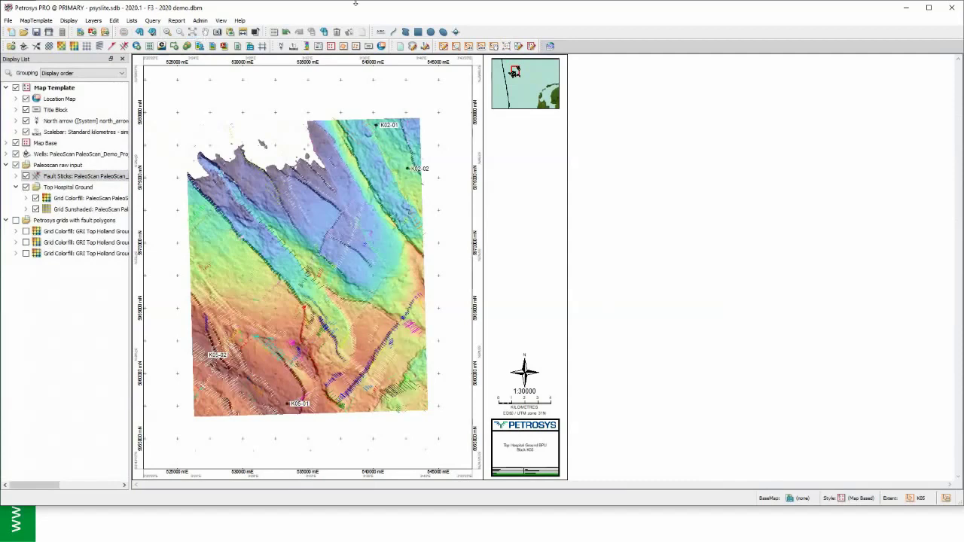
{"action": "mouse_move", "coordinate": [365, 3]}
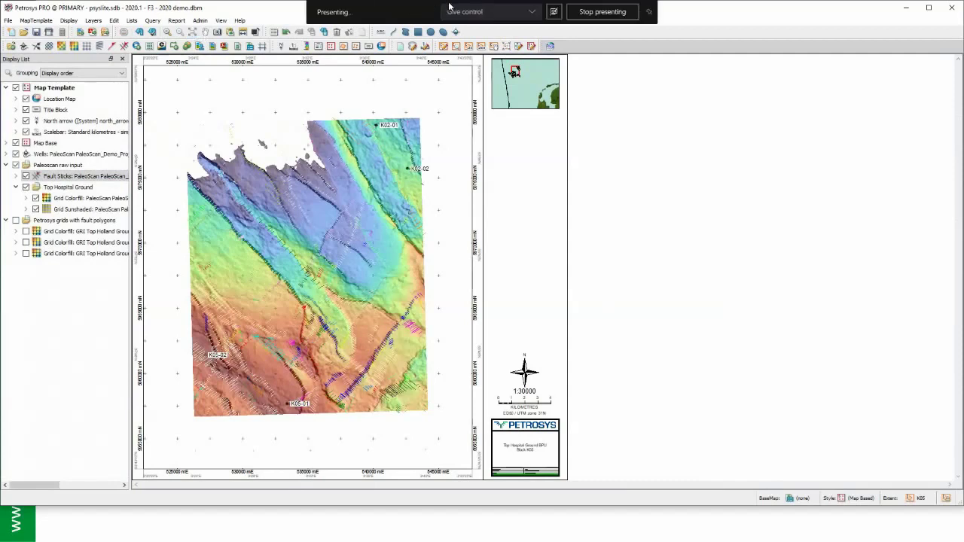
{"action": "left_click", "coordinate": [25, 186]}
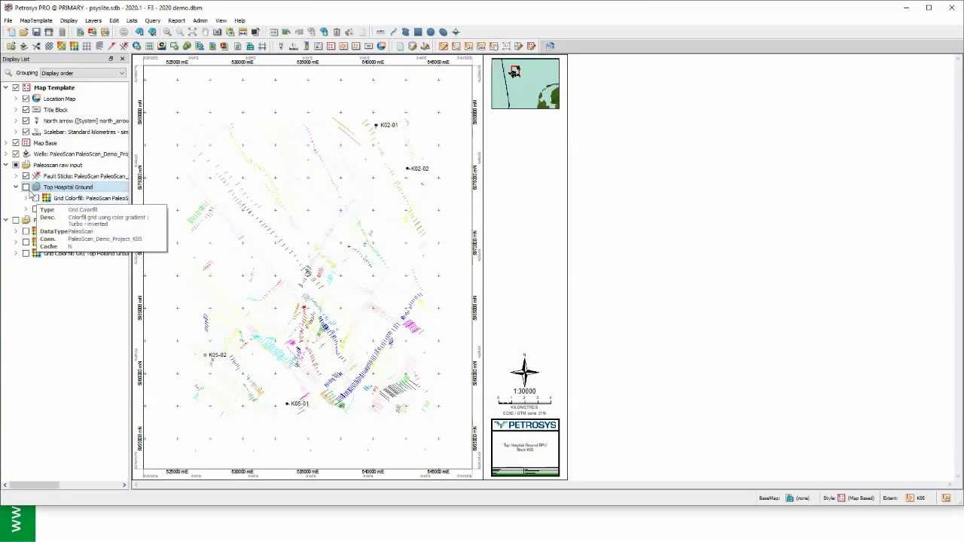
{"action": "left_click", "coordinate": [26, 187]}
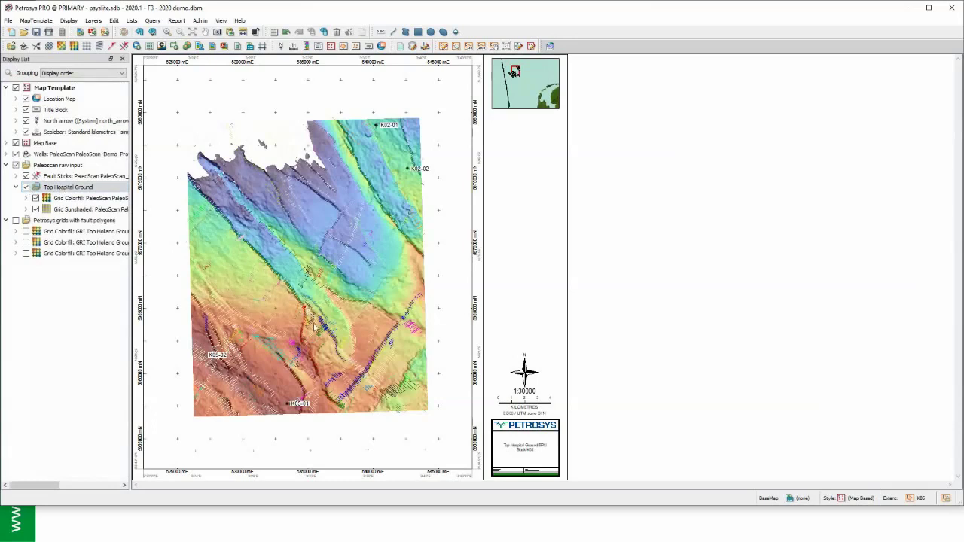
{"action": "left_click", "coordinate": [27, 188]}
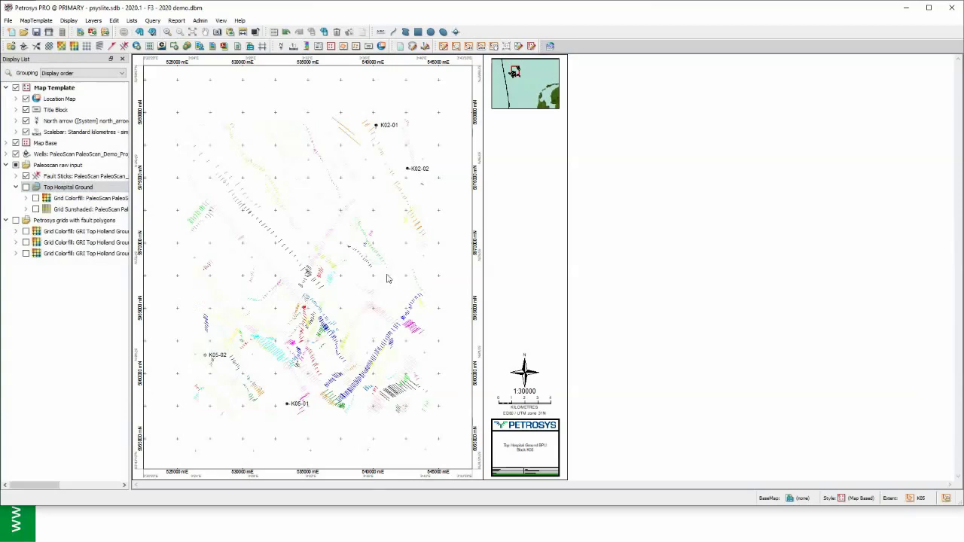
Switch to Surface Modeling and open the Top Hospital Ground bpu grid task with minimum 50m heave and input data clipped 200m around faults.
{"action": "key", "text": "alt+Tab"}
{"action": "key", "text": "alt+Tab"}
{"action": "key", "text": "alt+Tab"}
{"action": "key", "text": "alt+Tab"}
{"action": "key", "text": "alt+Tab"}
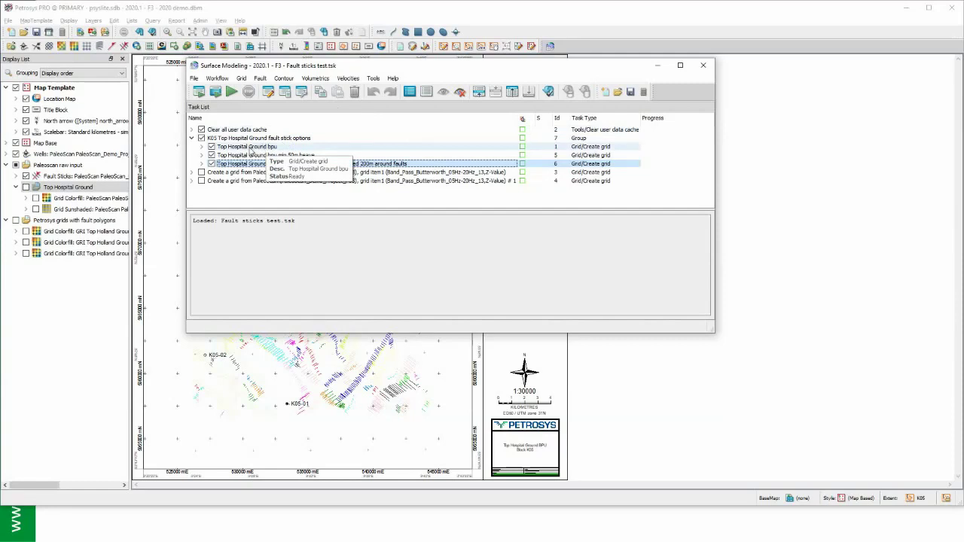
{"action": "left_click", "coordinate": [249, 147]}
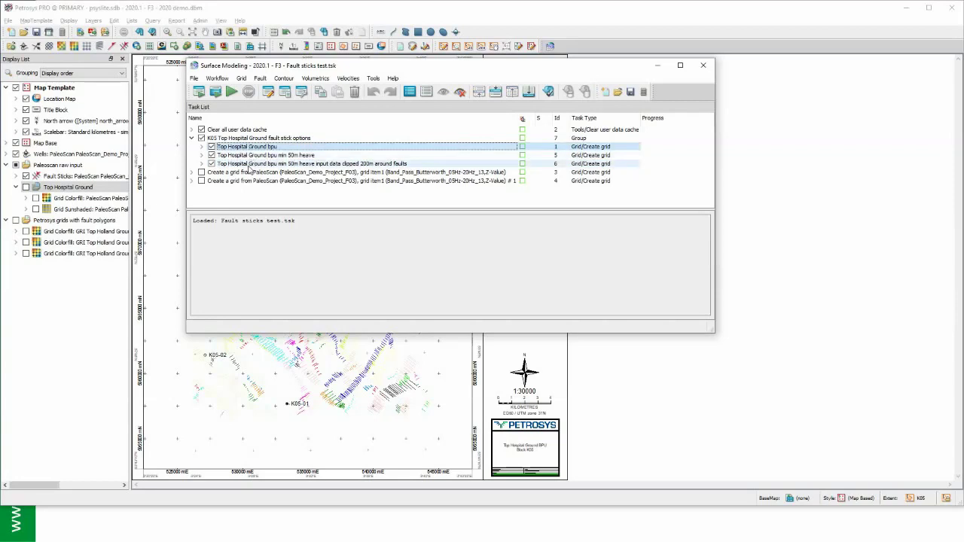
{"action": "left_click", "coordinate": [305, 164]}
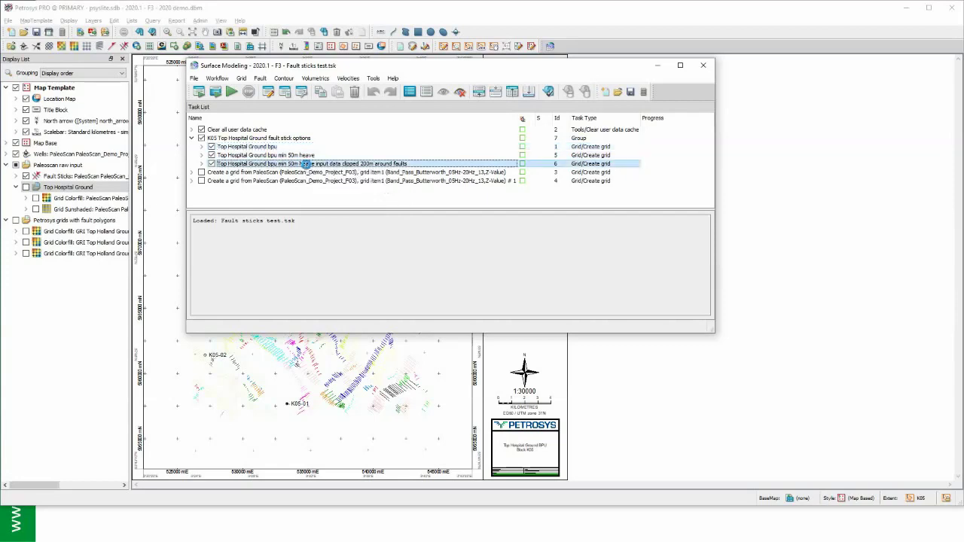
{"action": "double_click", "coordinate": [305, 164]}
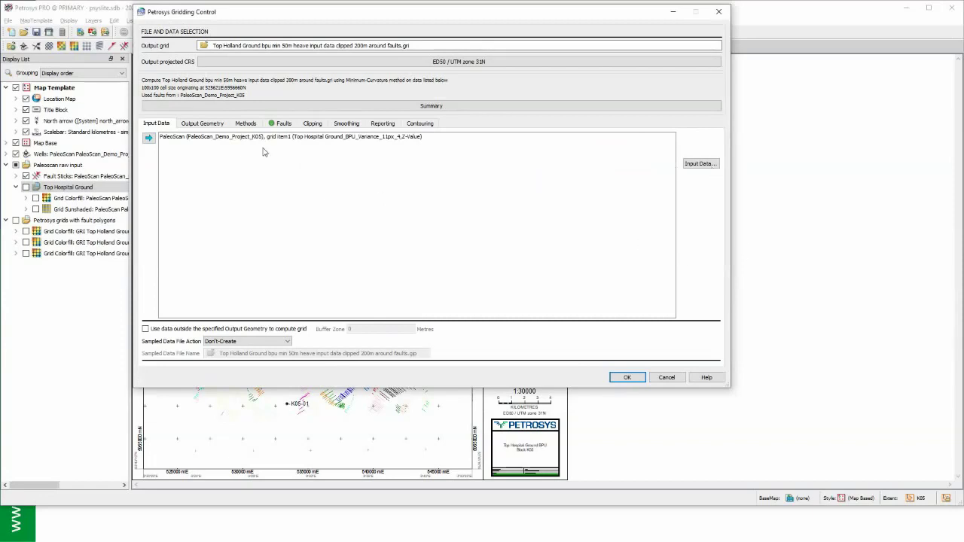
Examine the grid task's fault settings, including the fault sticks source, input data clipping distance and minimum heave, and leave them unchanged.
{"action": "left_click", "coordinate": [282, 124]}
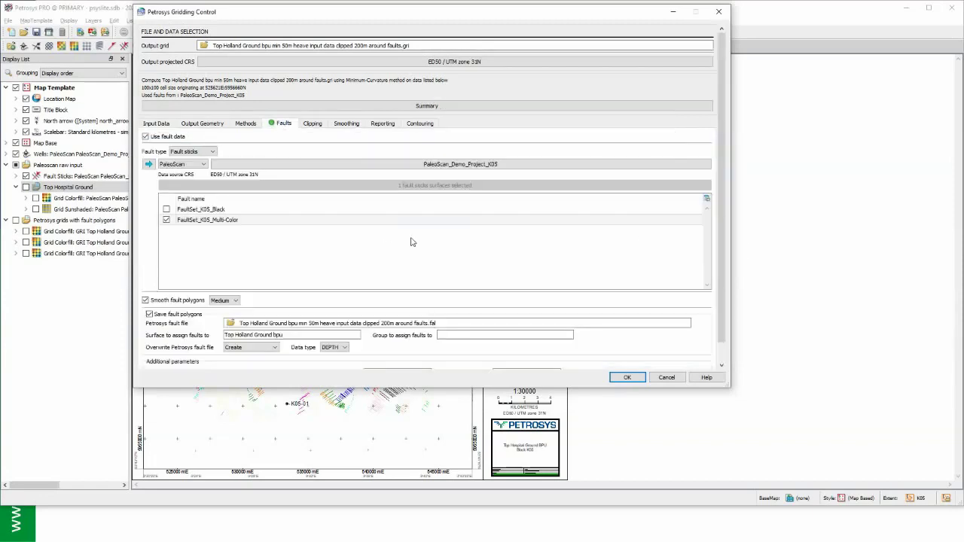
{"action": "scroll", "coordinate": [412, 239], "scroll_direction": "down", "scroll_amount": 1}
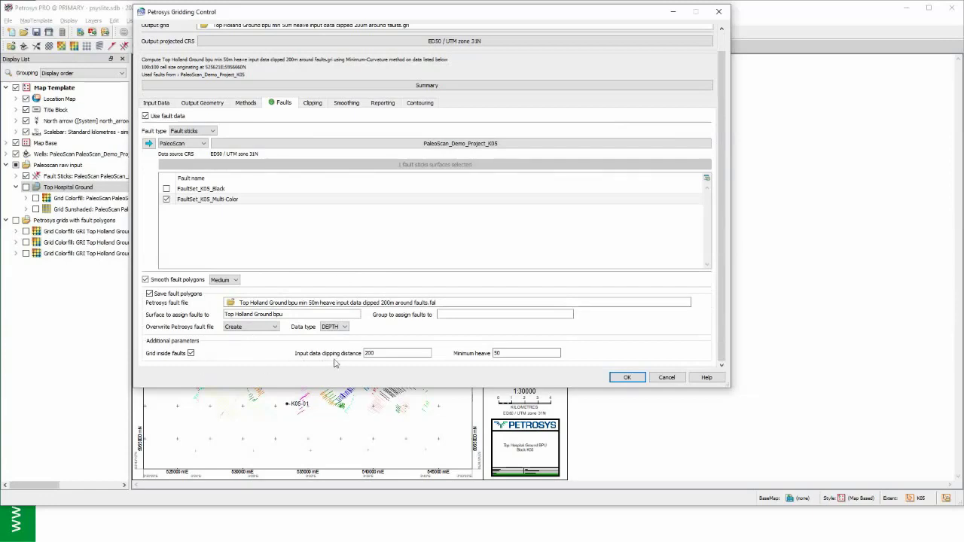
{"action": "left_click", "coordinate": [376, 354]}
{"action": "left_click", "coordinate": [532, 352]}
{"action": "left_click", "coordinate": [517, 354]}
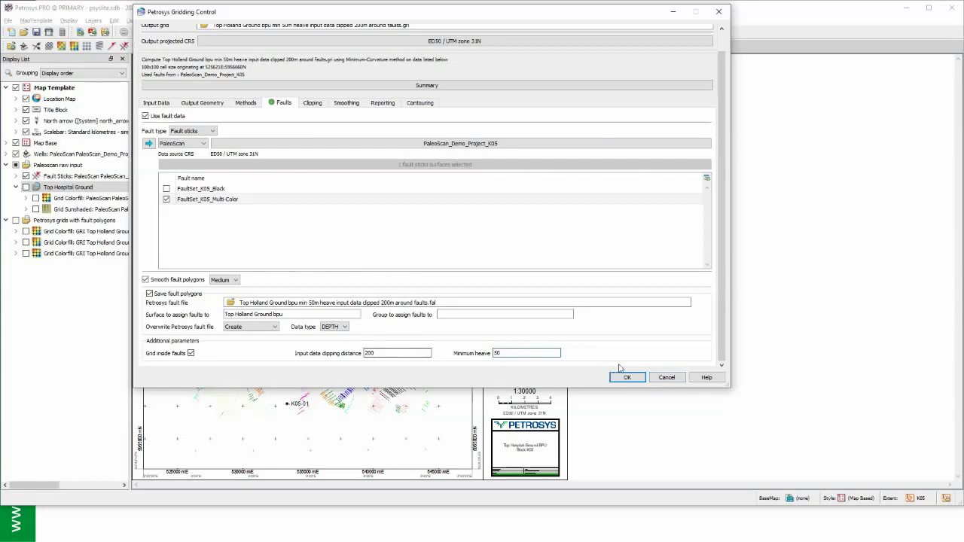
{"action": "left_click", "coordinate": [666, 379]}
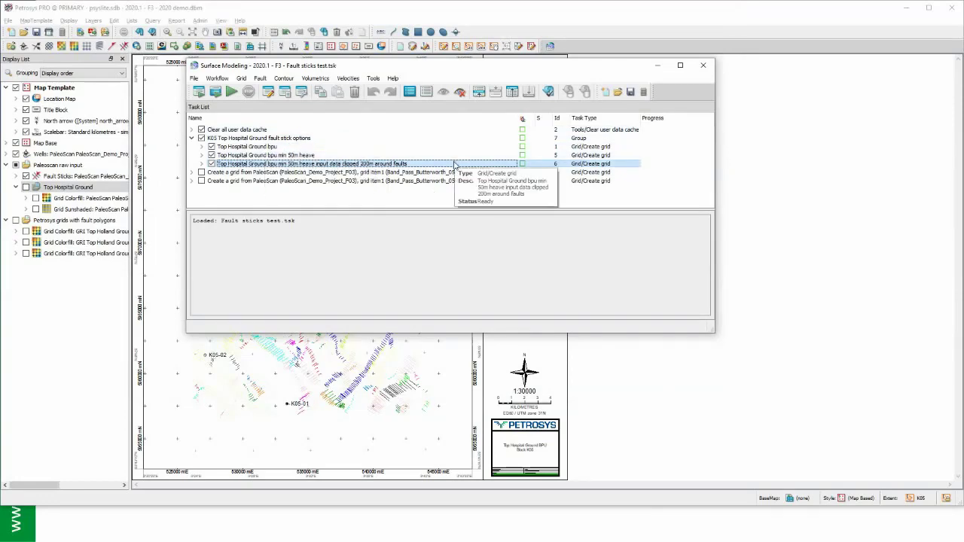
Switch to the 3D Viewer and examine the faults on the Top Holland Ground bpu grid from several angles and distances.
{"action": "key", "text": "alt+Tab"}
{"action": "key", "text": "alt+Tab"}
{"action": "key", "text": "alt+Tab"}
{"action": "key", "text": "alt+Tab"}
{"action": "key", "text": "alt+Tab"}
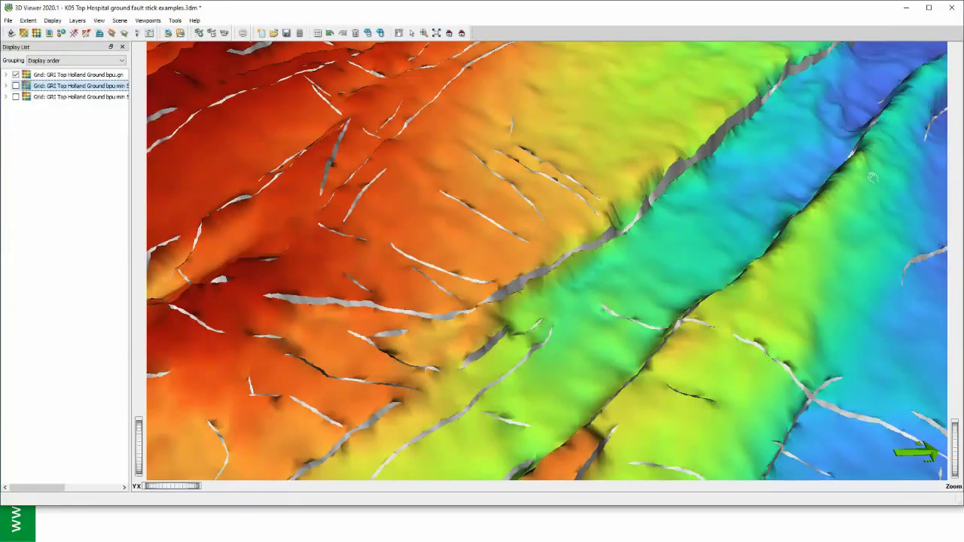
{"action": "scroll", "coordinate": [851, 199], "scroll_direction": "down", "scroll_amount": 3}
{"action": "scroll", "coordinate": [851, 199], "scroll_direction": "down", "scroll_amount": 3}
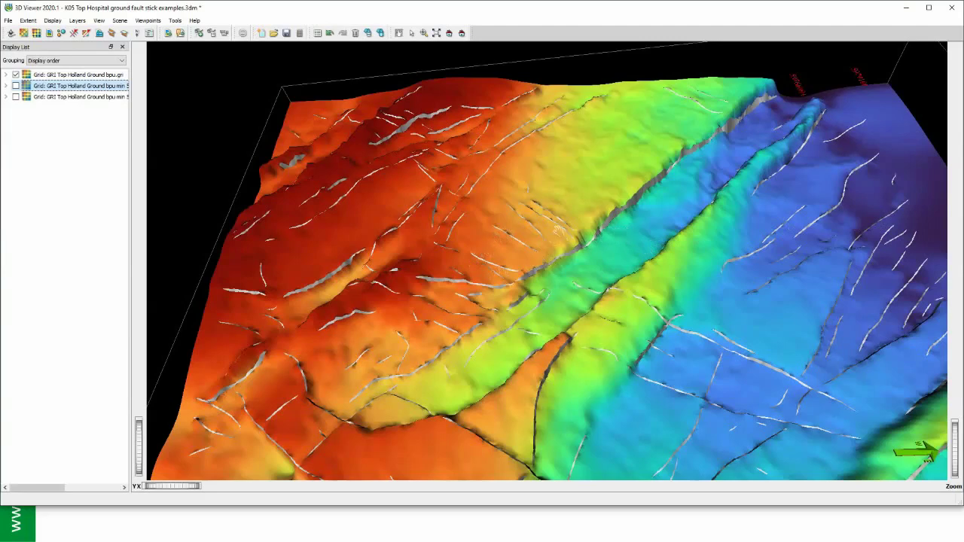
{"action": "scroll", "coordinate": [556, 272], "scroll_direction": "up", "scroll_amount": 5}
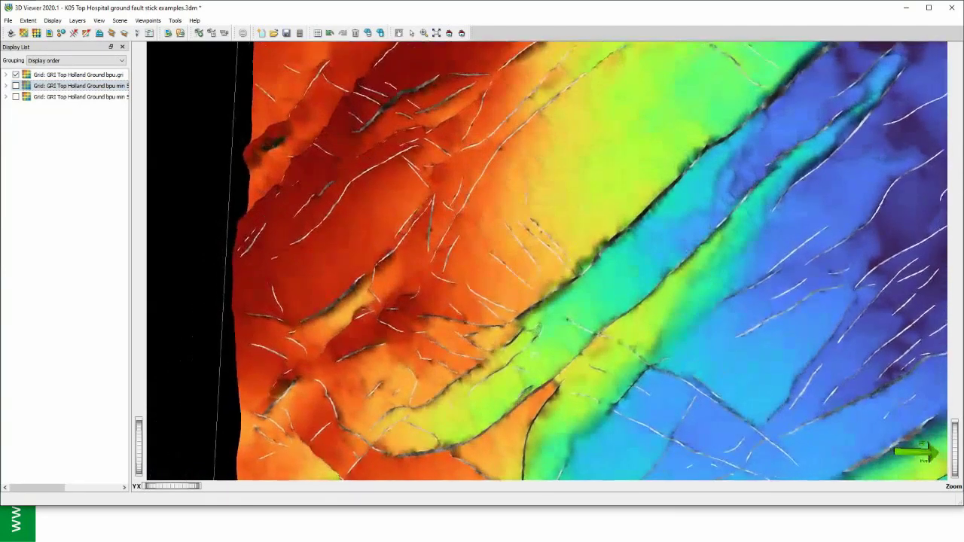
{"action": "scroll", "coordinate": [538, 279], "scroll_direction": "down", "scroll_amount": 5}
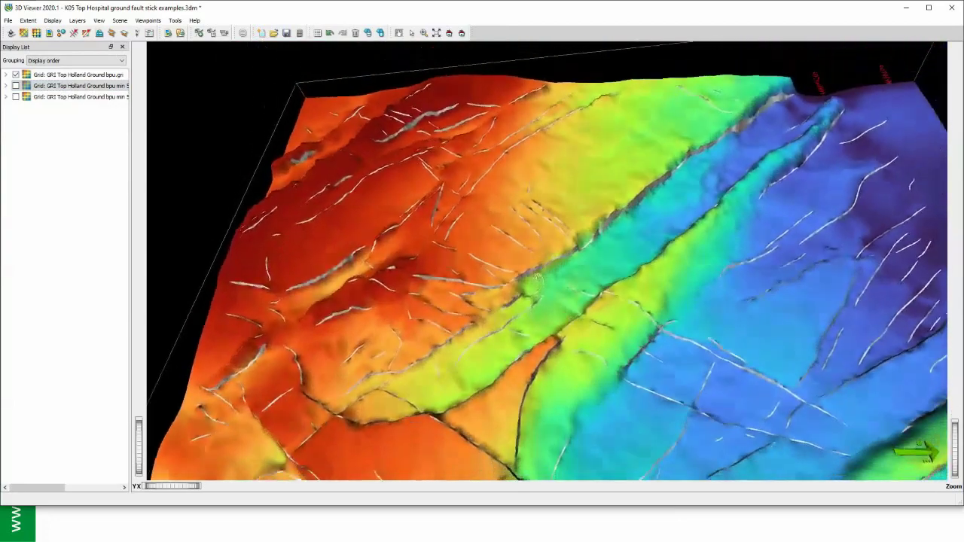
{"action": "scroll", "coordinate": [685, 230], "scroll_direction": "up", "scroll_amount": 5}
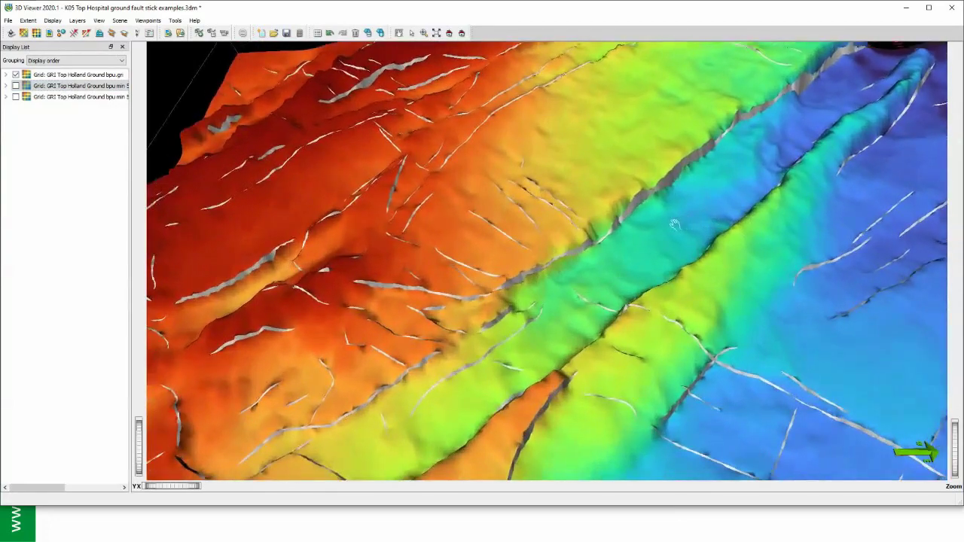
{"action": "scroll", "coordinate": [665, 218], "scroll_direction": "up", "scroll_amount": 1}
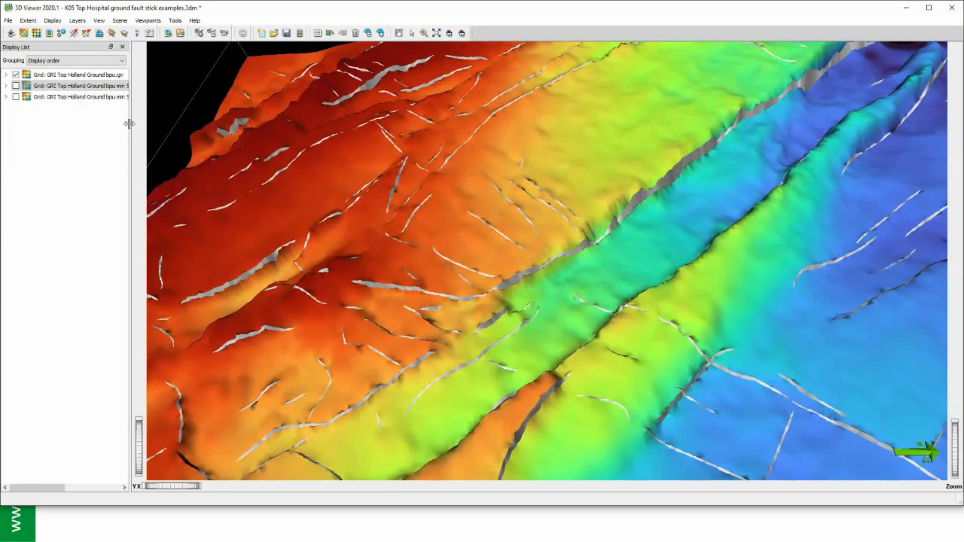
Display the Top Holland Ground bpu min 50m heave grid and inspect its fault gaps up close.
{"action": "left_click", "coordinate": [15, 87]}
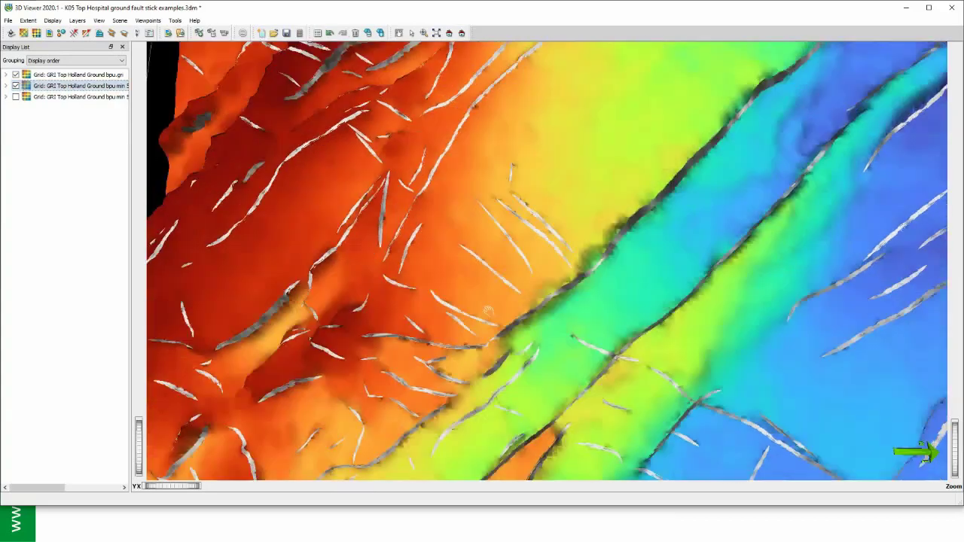
{"action": "left_click_drag", "start_coordinate": [488, 309], "coordinate": [511, 214]}
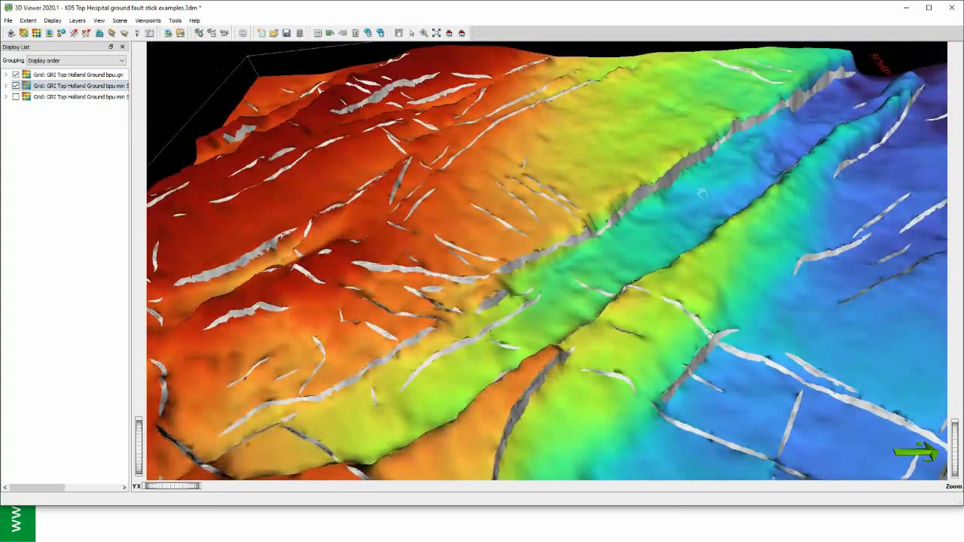
{"action": "scroll", "coordinate": [700, 194], "scroll_direction": "up", "scroll_amount": 2}
{"action": "scroll", "coordinate": [704, 192], "scroll_direction": "up", "scroll_amount": 2}
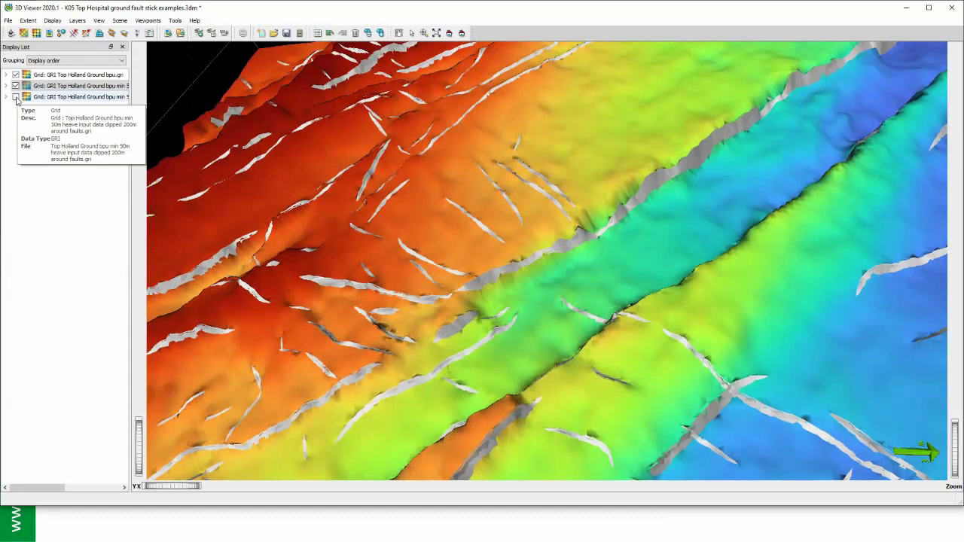
Display the min 50m heave grid with input data clipped 200m around faults and inspect its fault surfaces.
{"action": "left_click", "coordinate": [17, 98]}
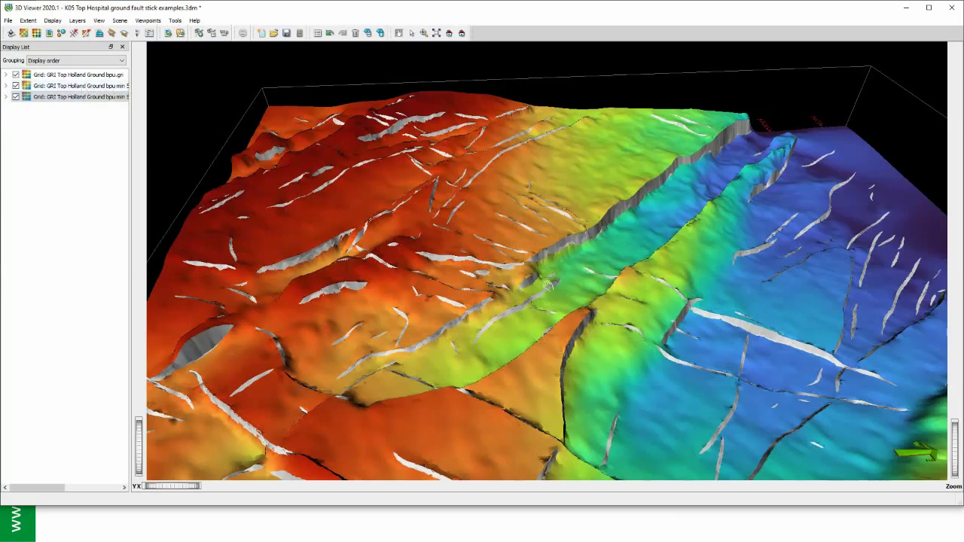
{"action": "scroll", "coordinate": [546, 296], "scroll_direction": "up", "scroll_amount": 1}
{"action": "left_click_drag", "start_coordinate": [546, 296], "coordinate": [548, 299]}
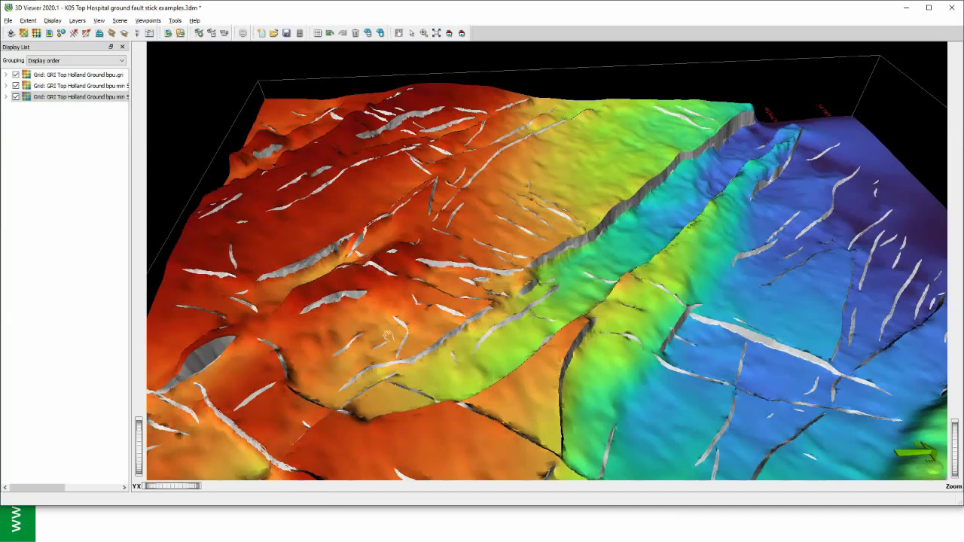
Switch to the Petrosys PRO map, display the 200m-clipped Top Holland Ground grid with fault polygons, and hide the PaleoScan fault sticks.
{"action": "key", "text": "alt+Tab"}
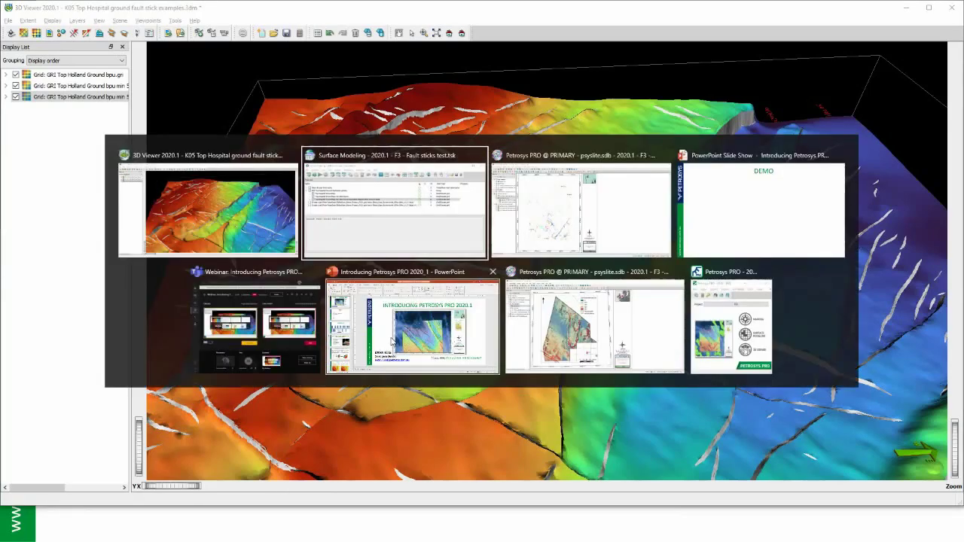
{"action": "key", "text": "alt+Tab"}
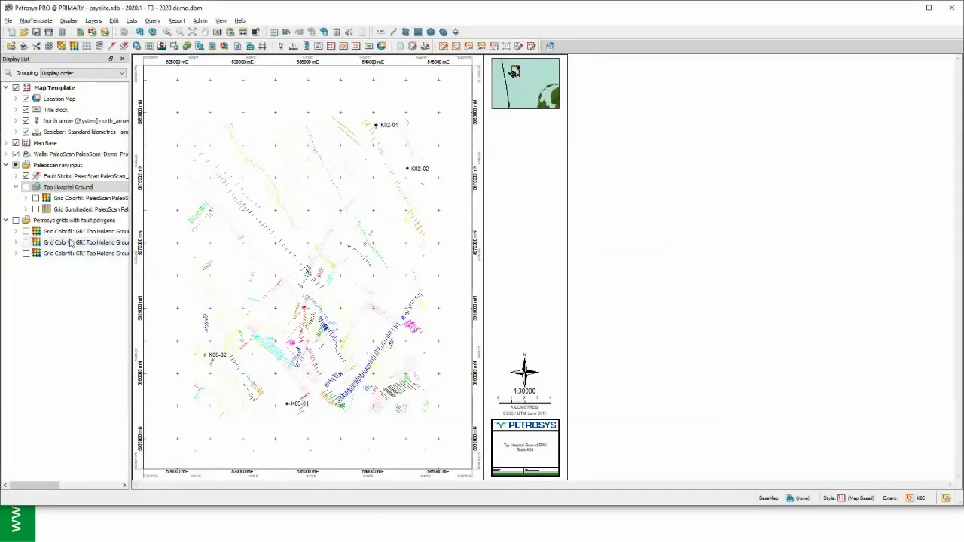
{"action": "left_click", "coordinate": [25, 254]}
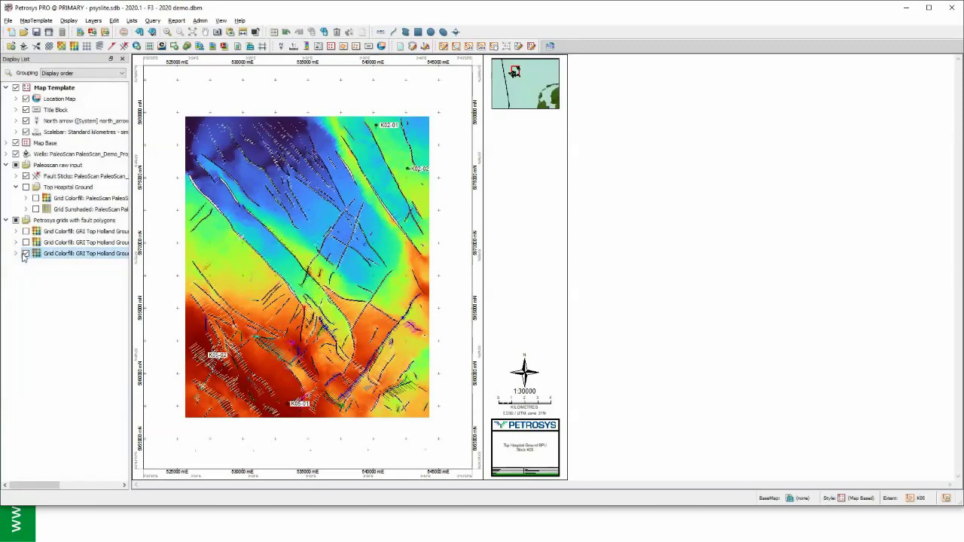
{"action": "left_click", "coordinate": [26, 177]}
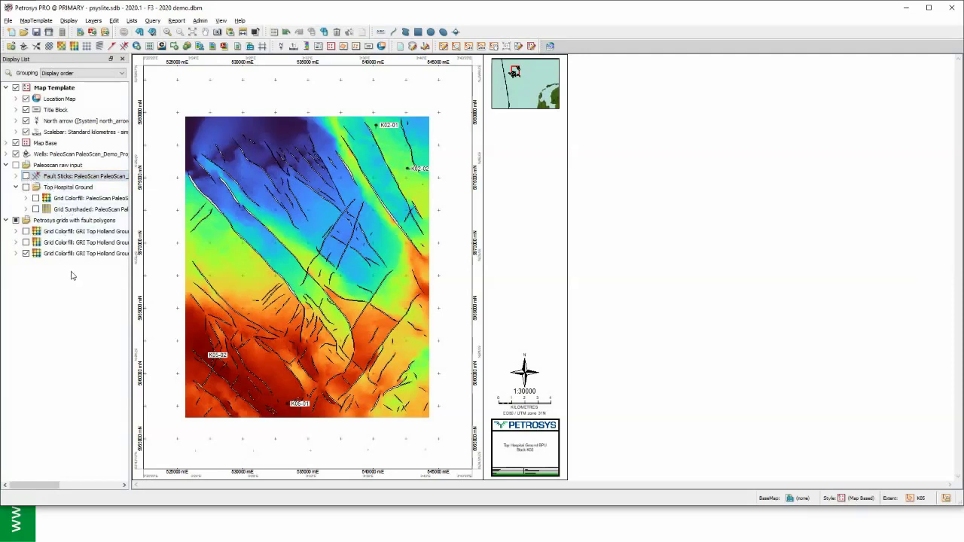
Apply the Fabio Crameri - lajolla inverted color gradient to the displayed Top Holland Ground grid, keeping the map in view.
{"action": "double_click", "coordinate": [90, 254]}
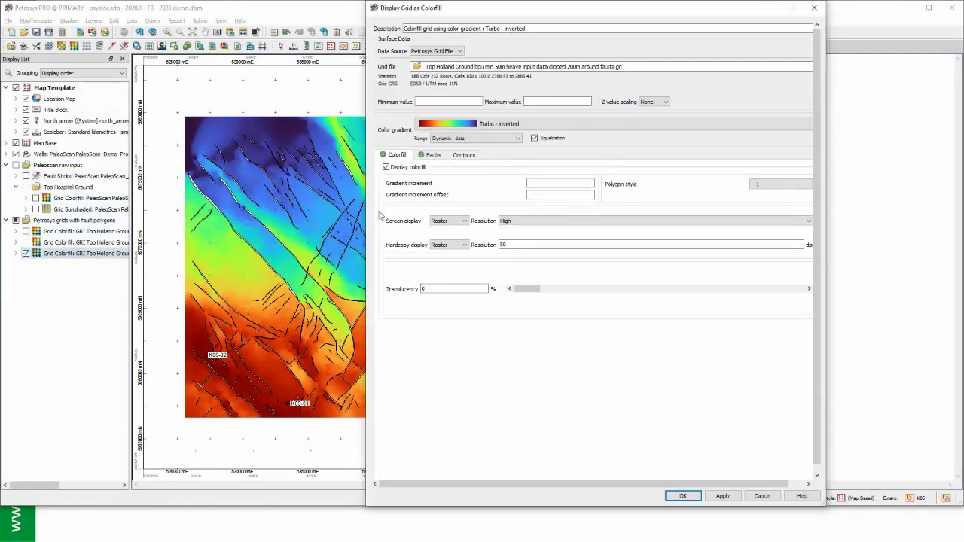
{"action": "left_click", "coordinate": [593, 129]}
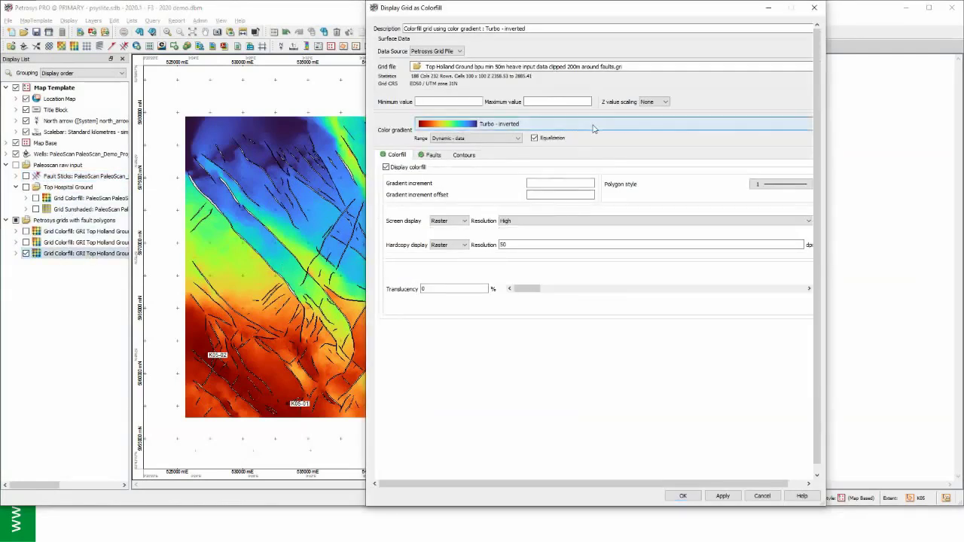
{"action": "left_click", "coordinate": [454, 30]}
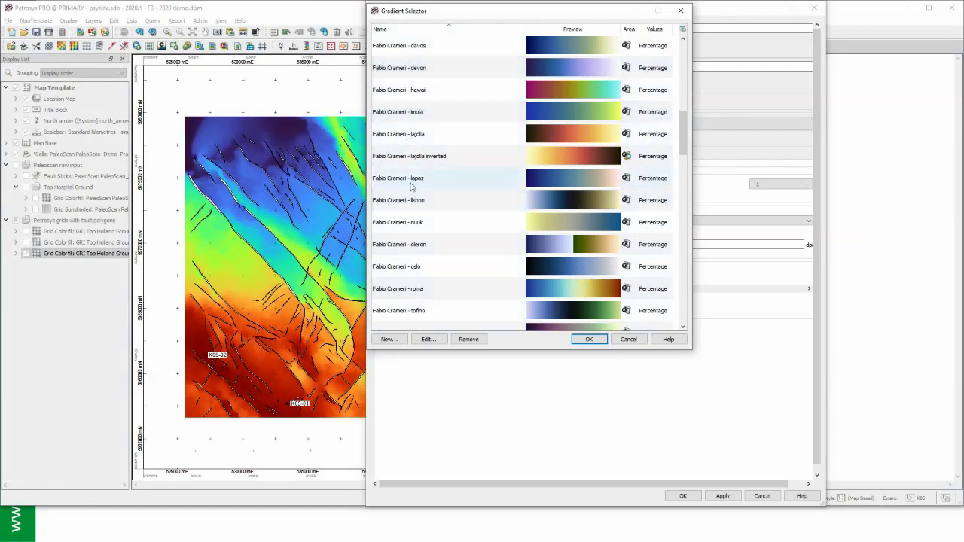
{"action": "left_click", "coordinate": [566, 161]}
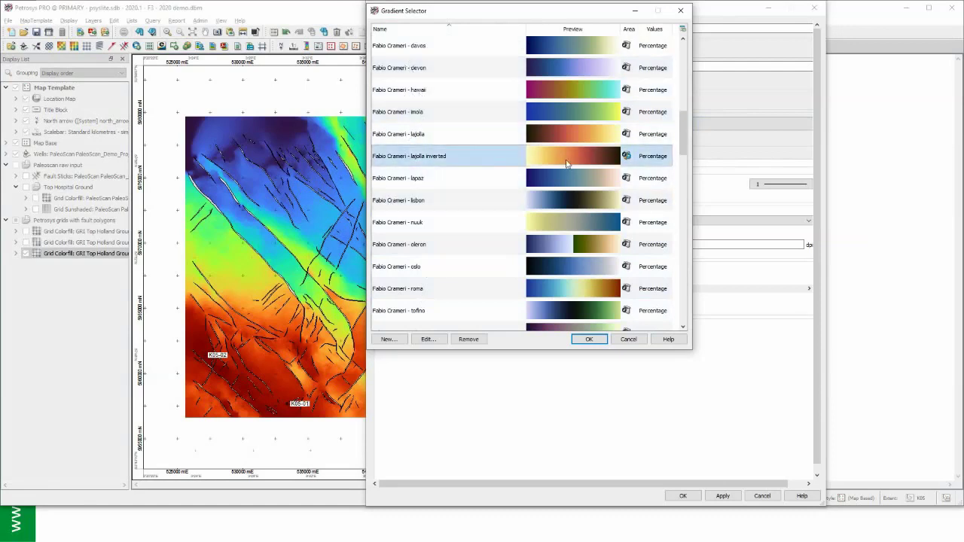
{"action": "left_click", "coordinate": [586, 339]}
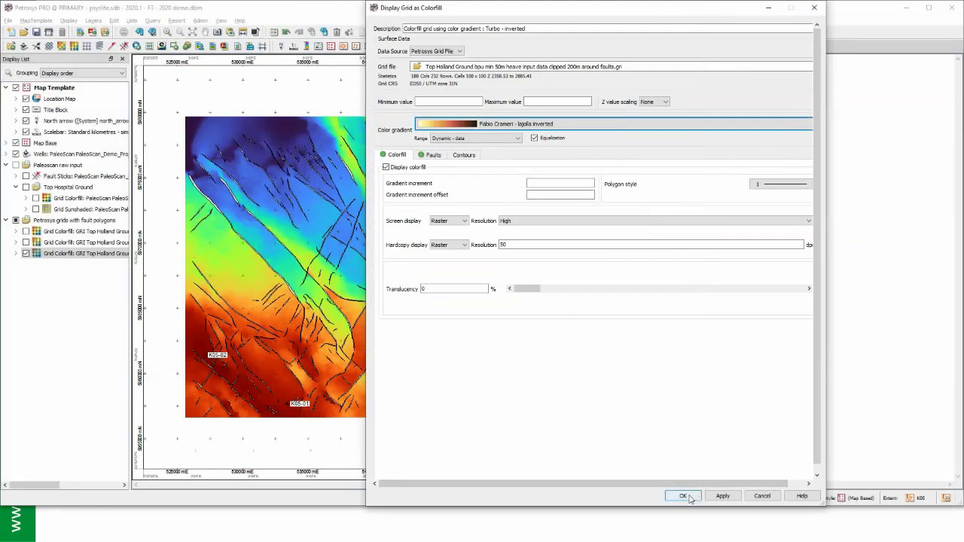
{"action": "left_click", "coordinate": [723, 496]}
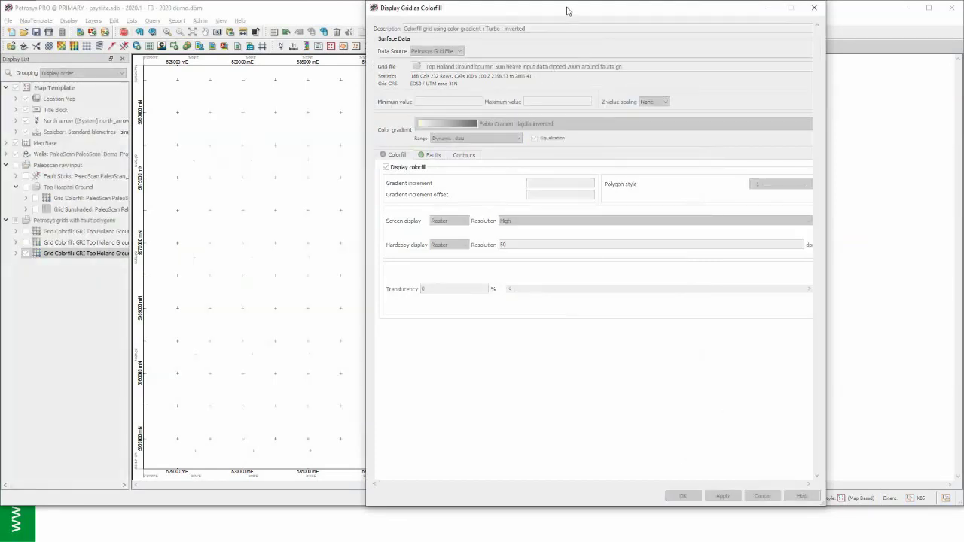
{"action": "left_click_drag", "start_coordinate": [567, 11], "coordinate": [677, 12]}
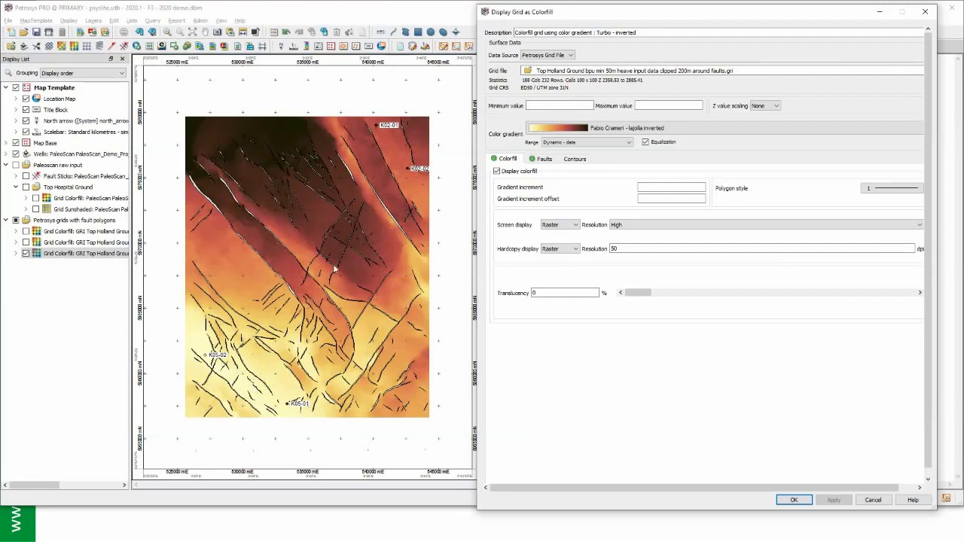
Turn on contours for the grid and define contour increments of 20 and 100.
{"action": "left_click", "coordinate": [585, 161]}
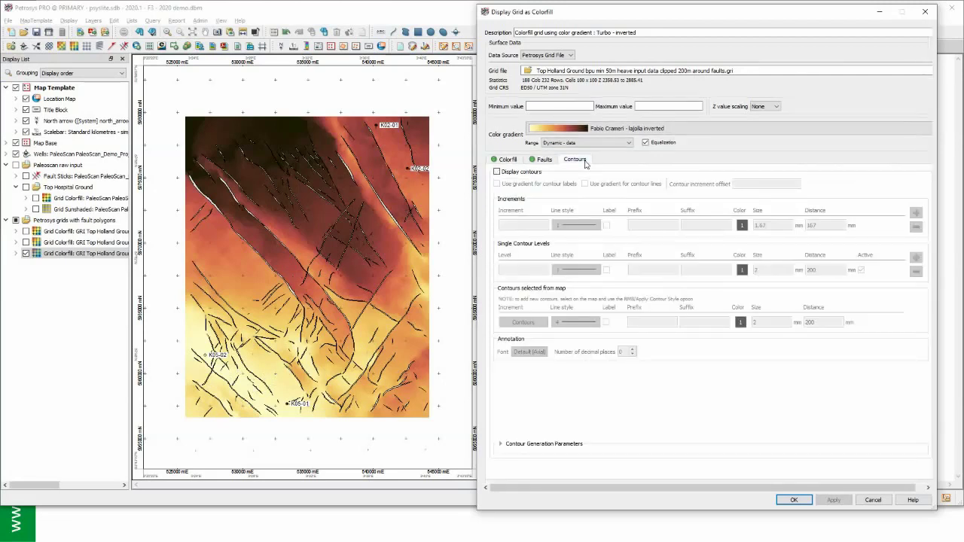
{"action": "left_click", "coordinate": [498, 174]}
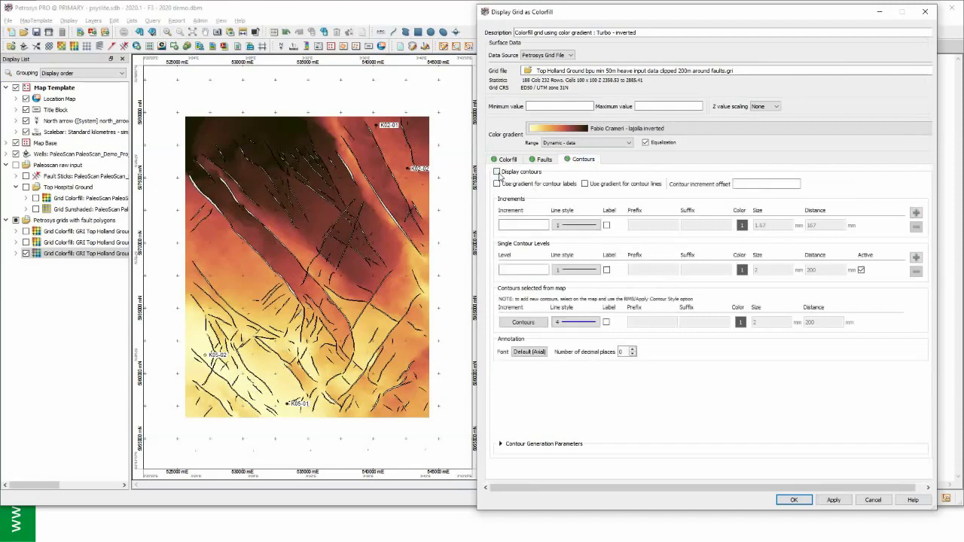
{"action": "left_click", "coordinate": [526, 226]}
{"action": "type", "text": "20"}
{"action": "left_click", "coordinate": [916, 213]}
{"action": "left_click", "coordinate": [522, 237]}
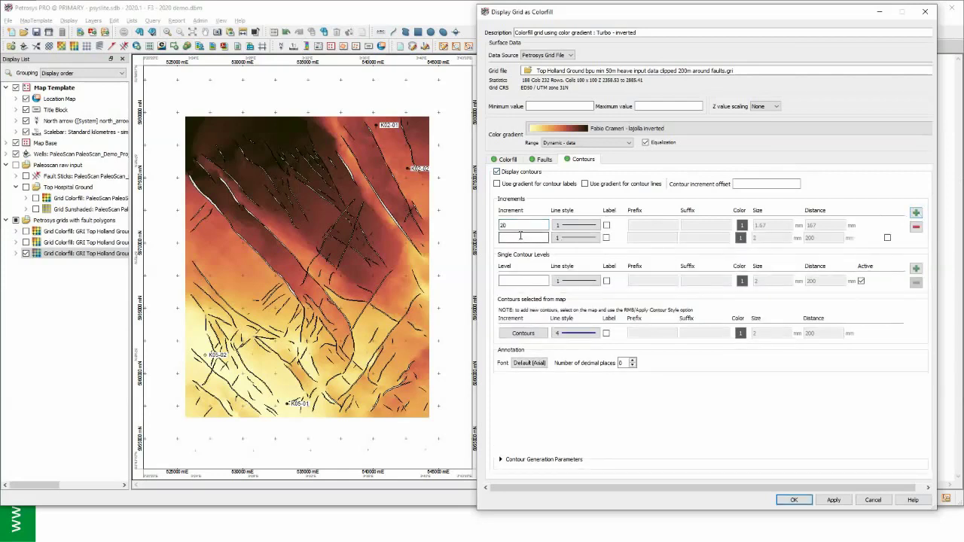
{"action": "type", "text": "100"}
Thicken the line of the 100 increment contours and label them with the suffix m.
{"action": "left_click", "coordinate": [576, 237]}
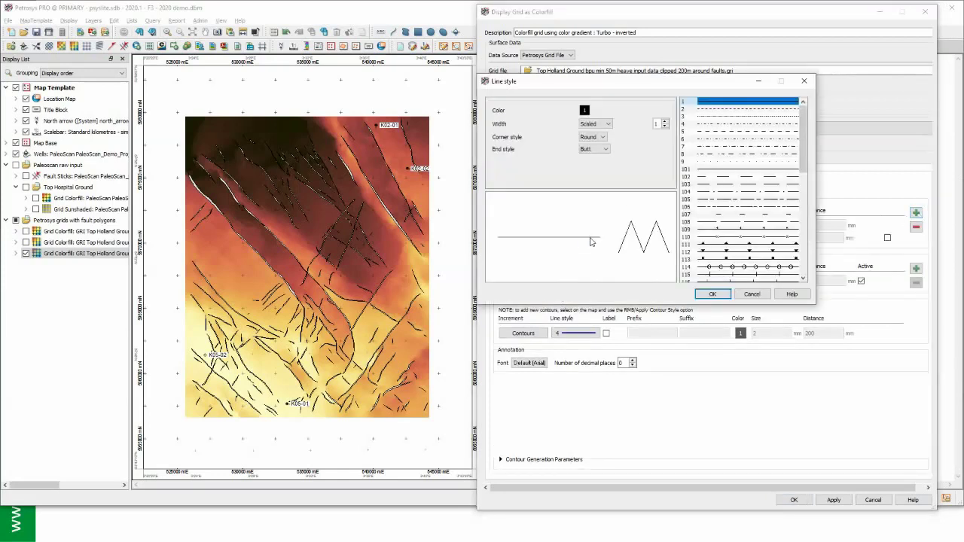
{"action": "left_click", "coordinate": [664, 122]}
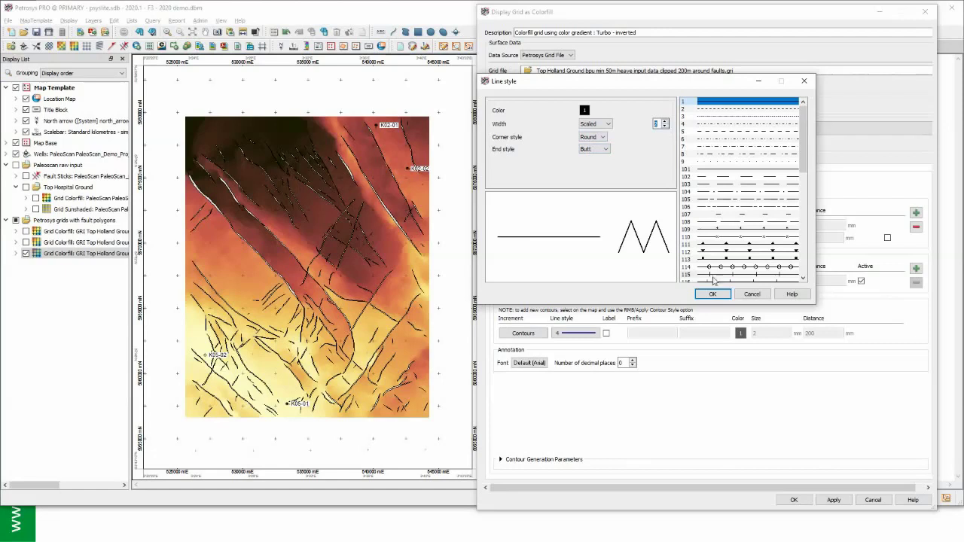
{"action": "left_click", "coordinate": [711, 294]}
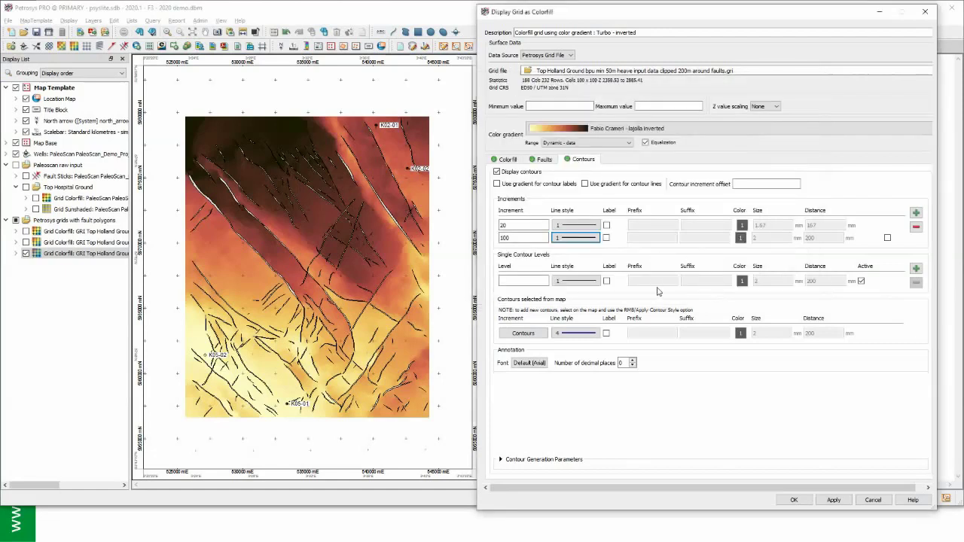
{"action": "left_click", "coordinate": [606, 237]}
{"action": "left_click", "coordinate": [693, 239]}
{"action": "type", "text": "m"}
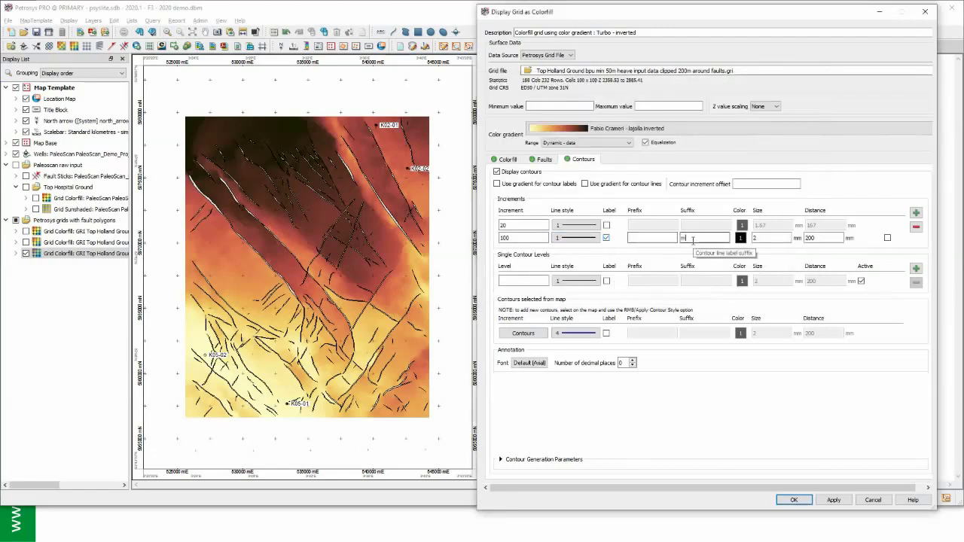
Add single contour levels at 2683 and 2689.
{"action": "left_click", "coordinate": [527, 280]}
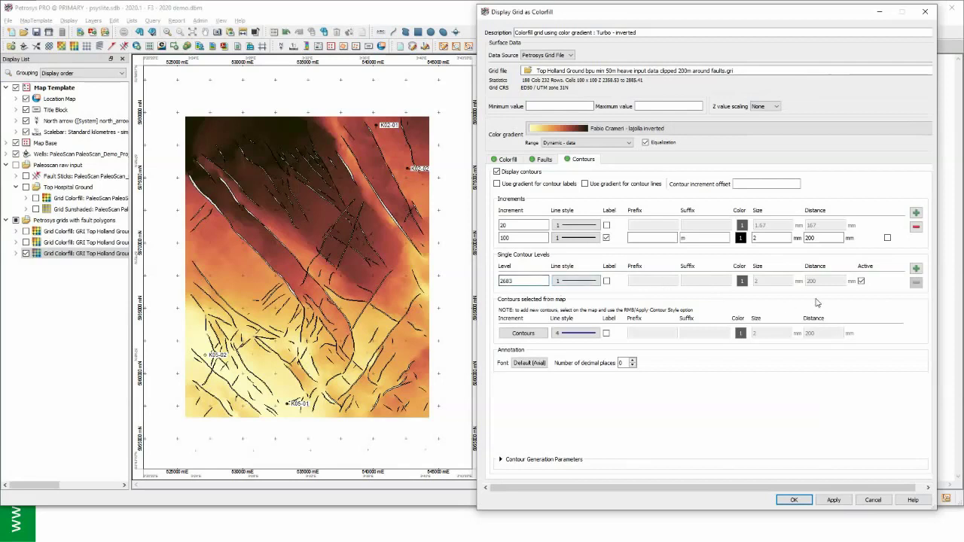
{"action": "left_click", "coordinate": [916, 268]}
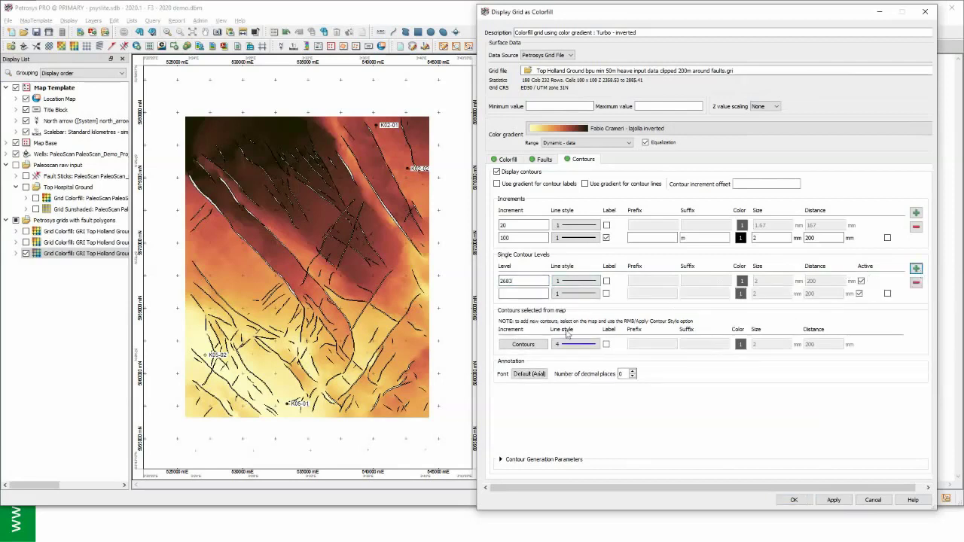
{"action": "left_click", "coordinate": [524, 294]}
{"action": "type", "text": "2"}
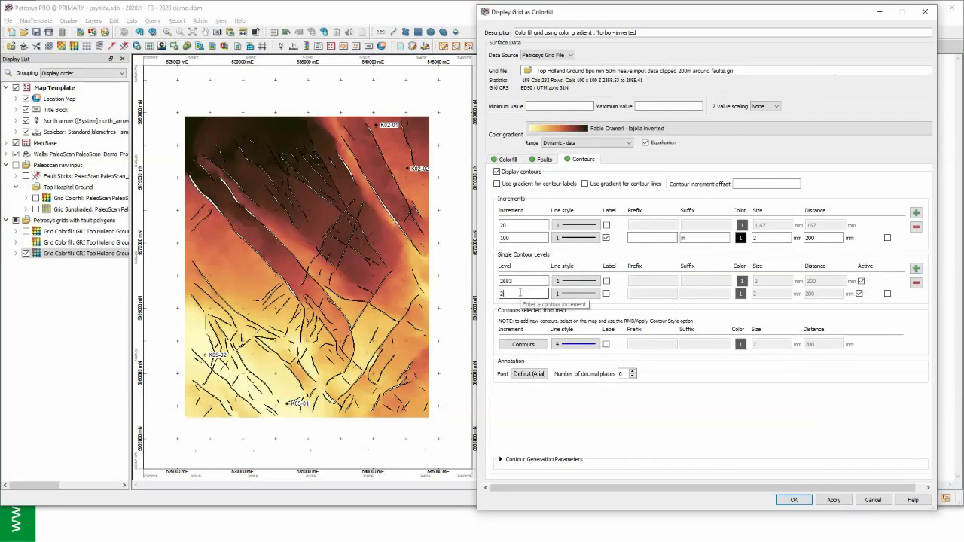
{"action": "type", "text": "689"}
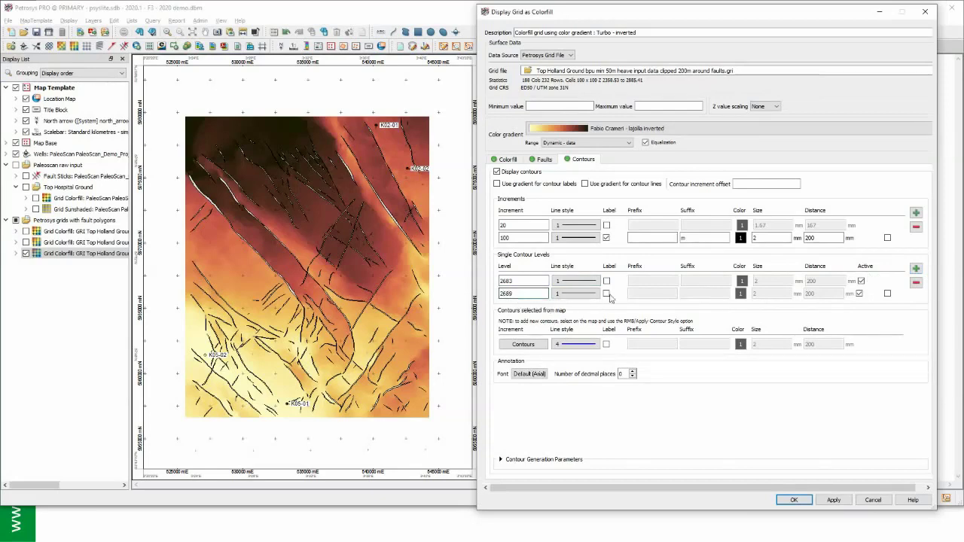
Color the 2683 and 2689 contour lines blue and apply the contour settings to the map.
{"action": "left_click", "coordinate": [584, 280]}
{"action": "left_click", "coordinate": [590, 111]}
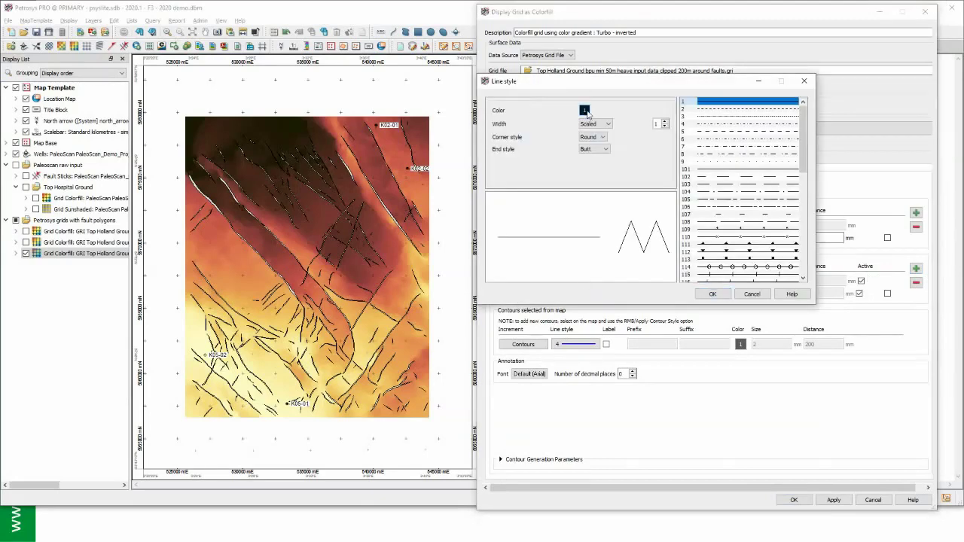
{"action": "double_click", "coordinate": [534, 103]}
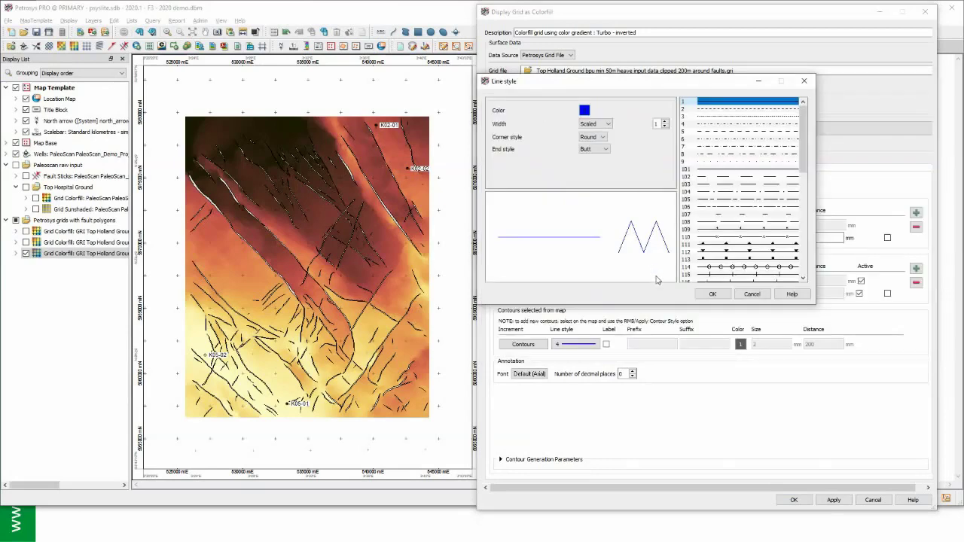
{"action": "left_click", "coordinate": [713, 294]}
{"action": "left_click", "coordinate": [580, 294]}
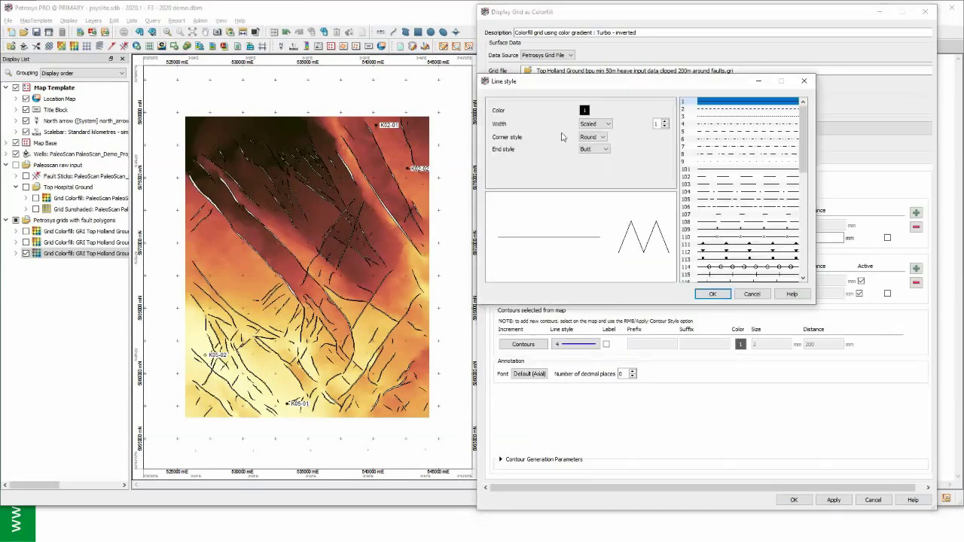
{"action": "left_click", "coordinate": [584, 111]}
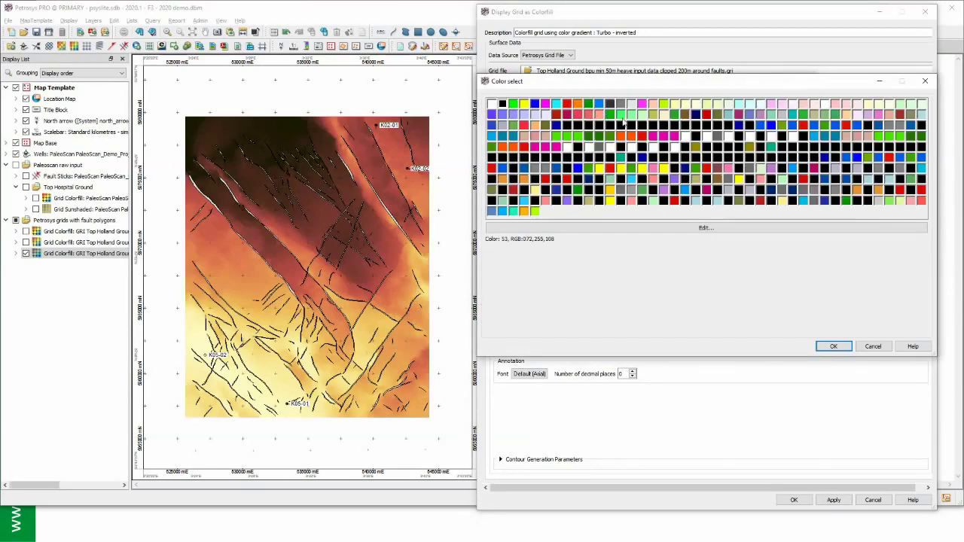
{"action": "double_click", "coordinate": [534, 105]}
{"action": "left_click", "coordinate": [712, 294]}
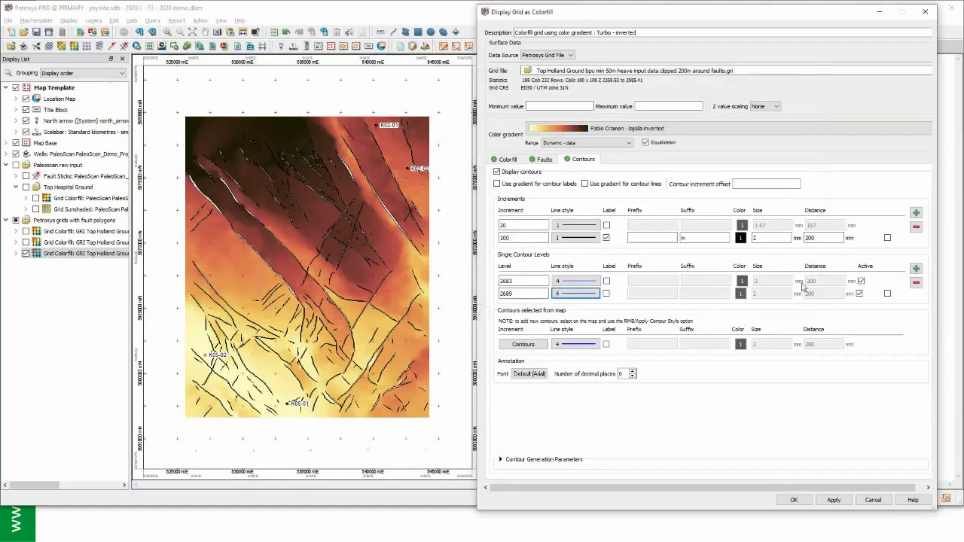
{"action": "left_click", "coordinate": [793, 500]}
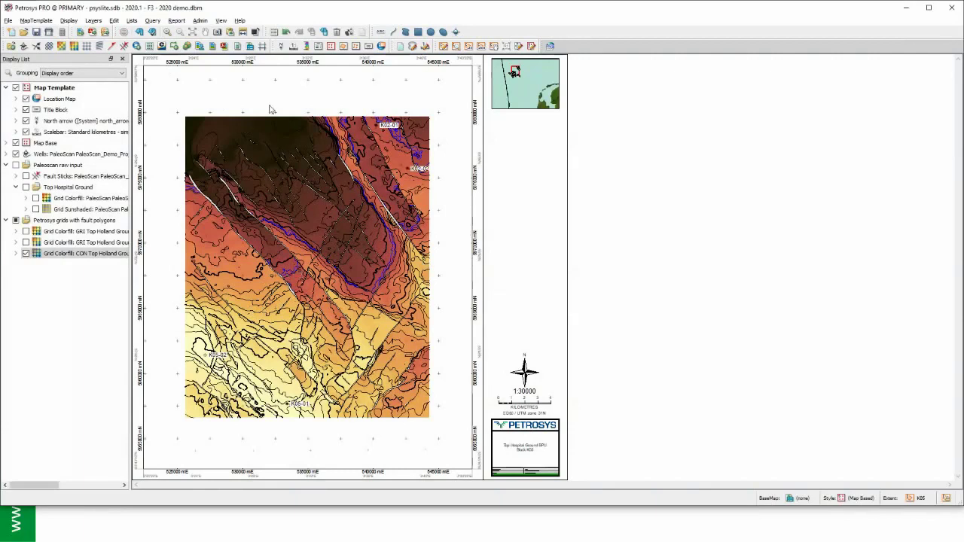
Apply the selected-contour style to the 2689 contour in the narrow central fault block and the 2683 contour around the deep eastern area.
{"action": "left_click", "coordinate": [167, 32]}
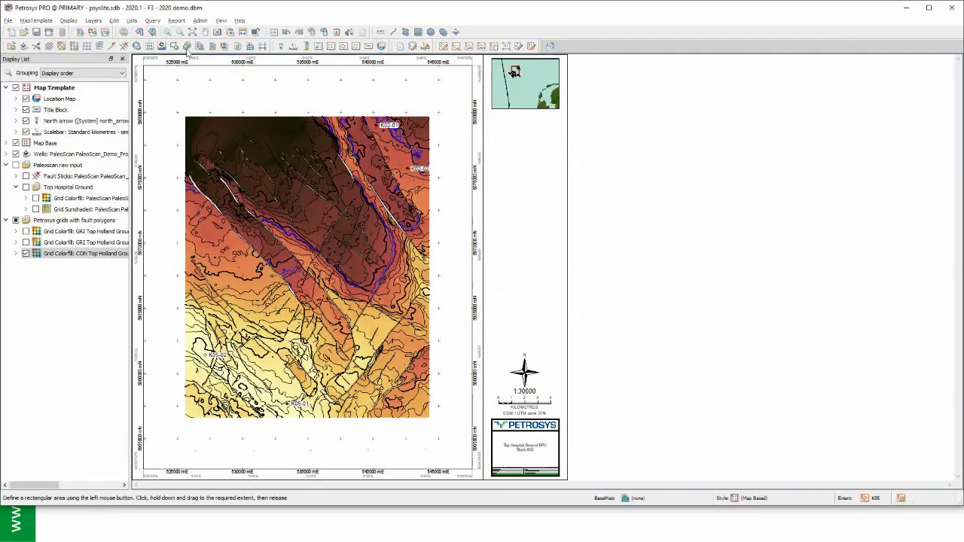
{"action": "left_click_drag", "start_coordinate": [244, 178], "coordinate": [411, 324]}
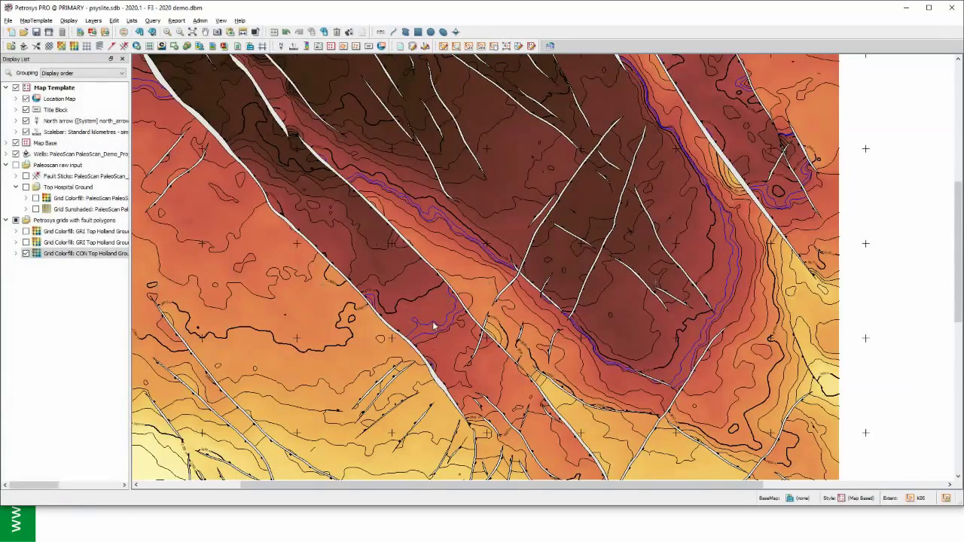
{"action": "left_click", "coordinate": [434, 325]}
{"action": "right_click", "coordinate": [432, 326]}
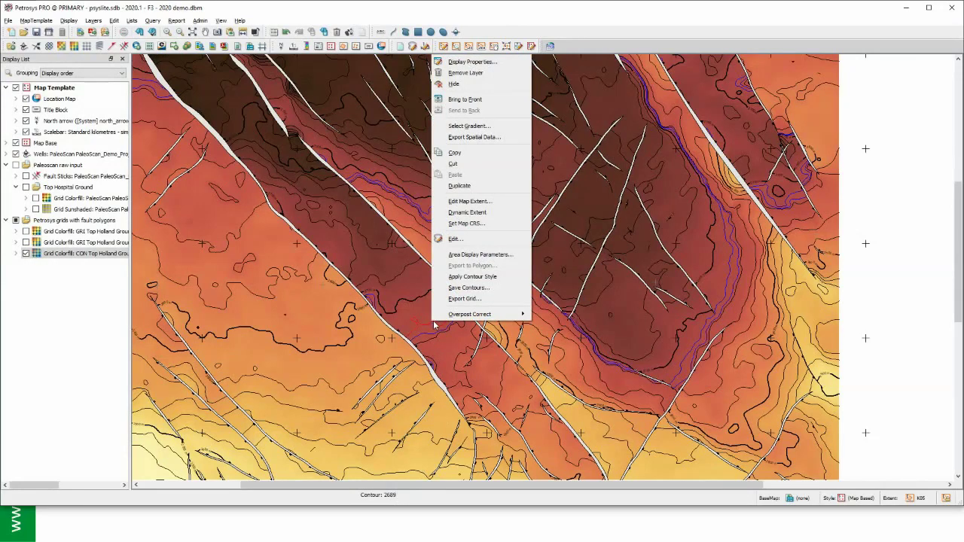
{"action": "left_click", "coordinate": [482, 277]}
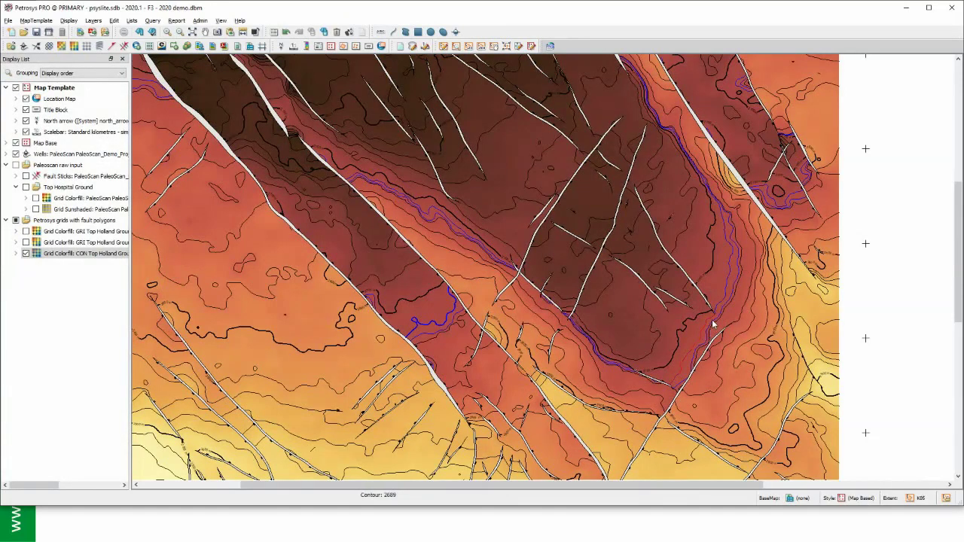
{"action": "right_click", "coordinate": [713, 324]}
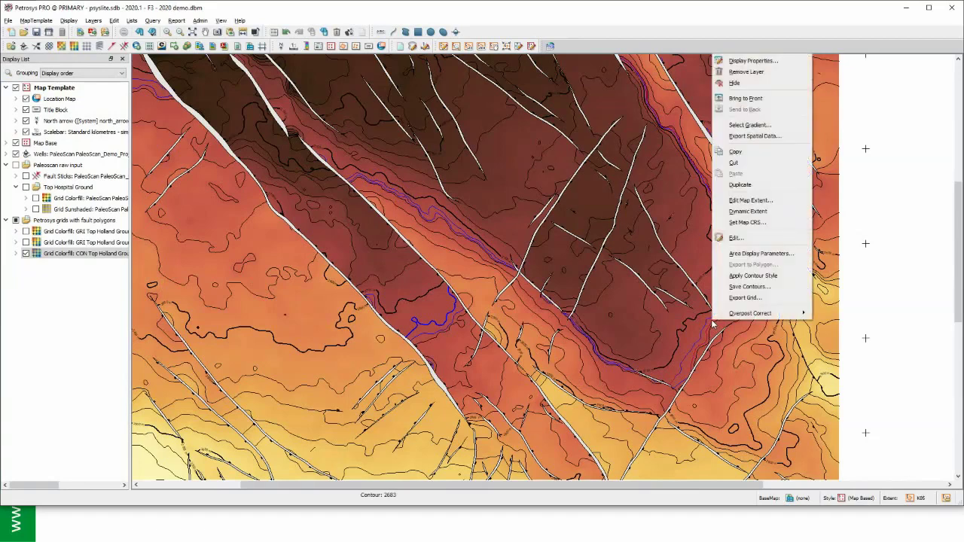
{"action": "left_click", "coordinate": [753, 276]}
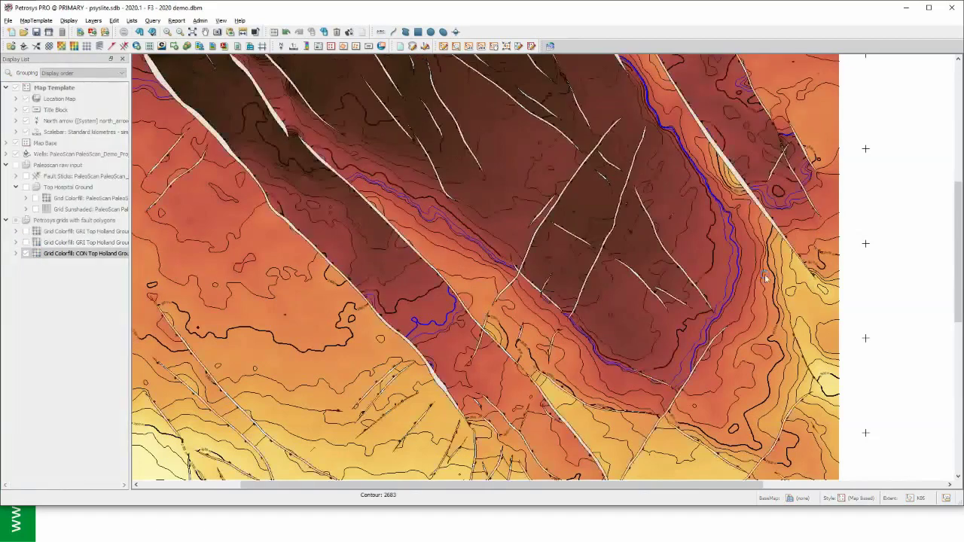
Change the line color of the contours selected from the map to green in the CON Top Holland Ground grid display.
{"action": "double_click", "coordinate": [93, 257]}
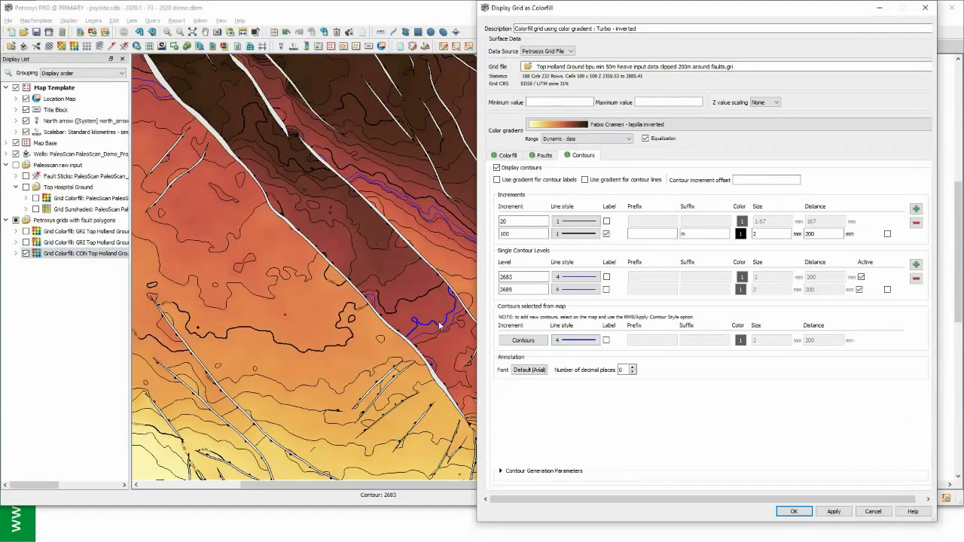
{"action": "left_click", "coordinate": [576, 339]}
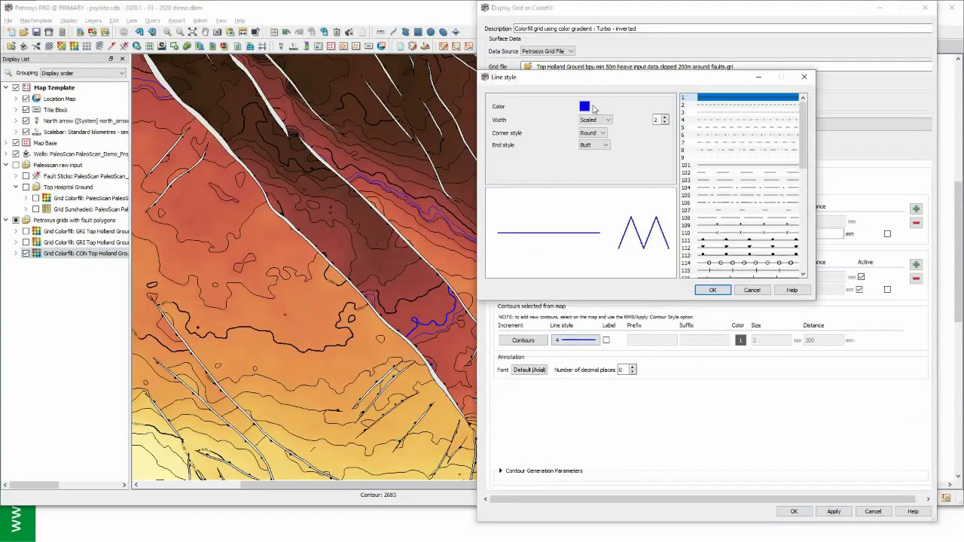
{"action": "left_click", "coordinate": [585, 107]}
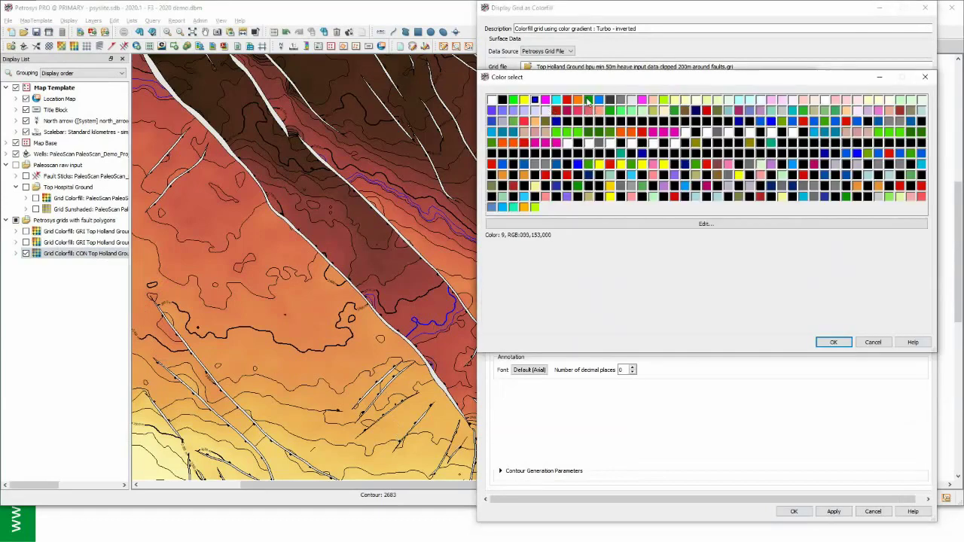
{"action": "double_click", "coordinate": [588, 101]}
{"action": "left_click", "coordinate": [714, 293]}
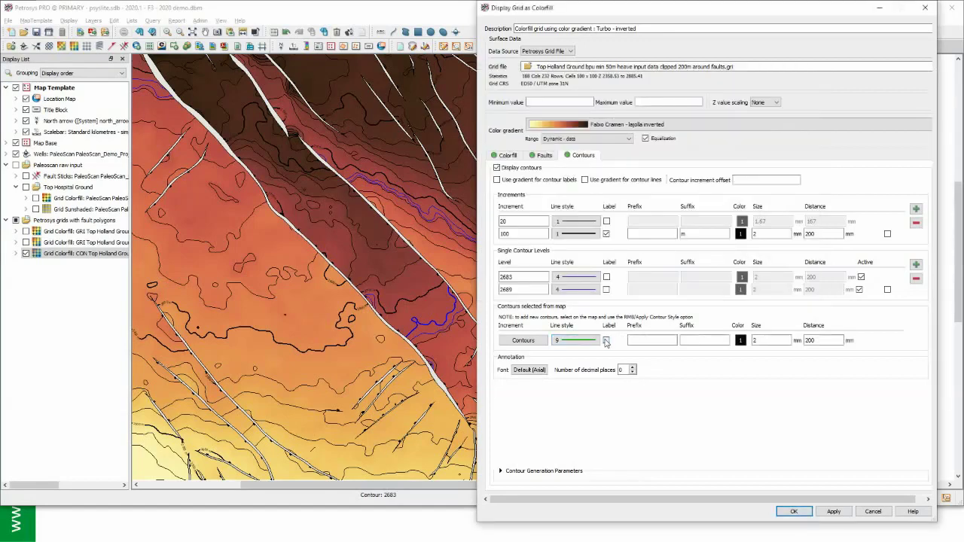
Label the contours selected from the map with prefix OWC and suffix m, in green text at size 5 mm.
{"action": "left_click", "coordinate": [606, 341]}
{"action": "left_click", "coordinate": [651, 342]}
{"action": "left_click", "coordinate": [702, 340]}
{"action": "type", "text": "m"}
{"action": "left_click", "coordinate": [740, 340]}
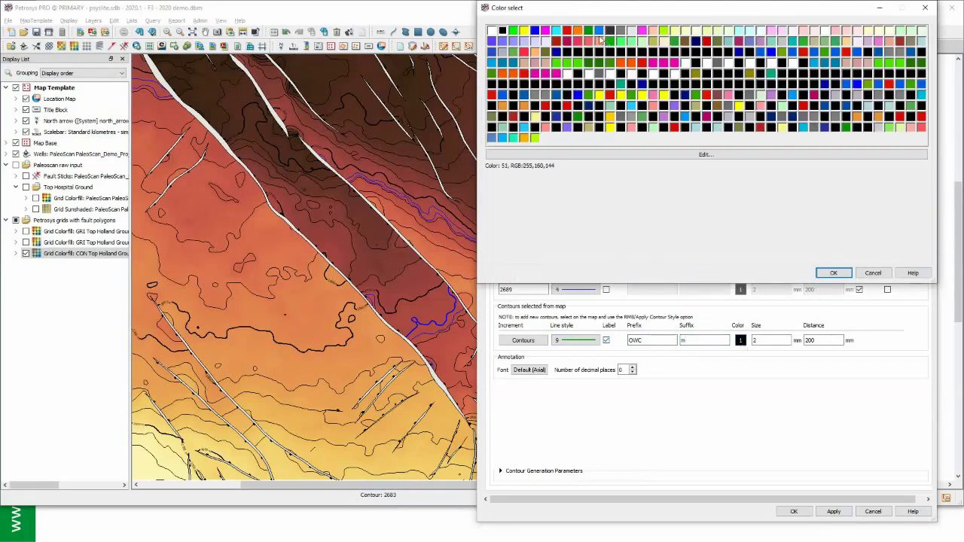
{"action": "double_click", "coordinate": [614, 59]}
{"action": "double_click", "coordinate": [761, 340]}
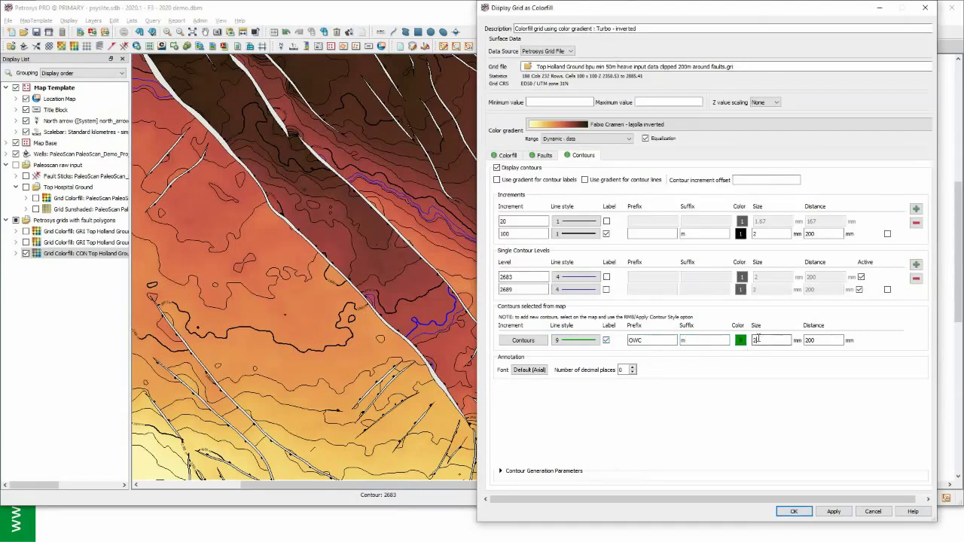
{"action": "type", "text": "5"}
Deactivate the 2683 and 2689 single contour levels and apply the contour settings to the map.
{"action": "left_click", "coordinate": [861, 278]}
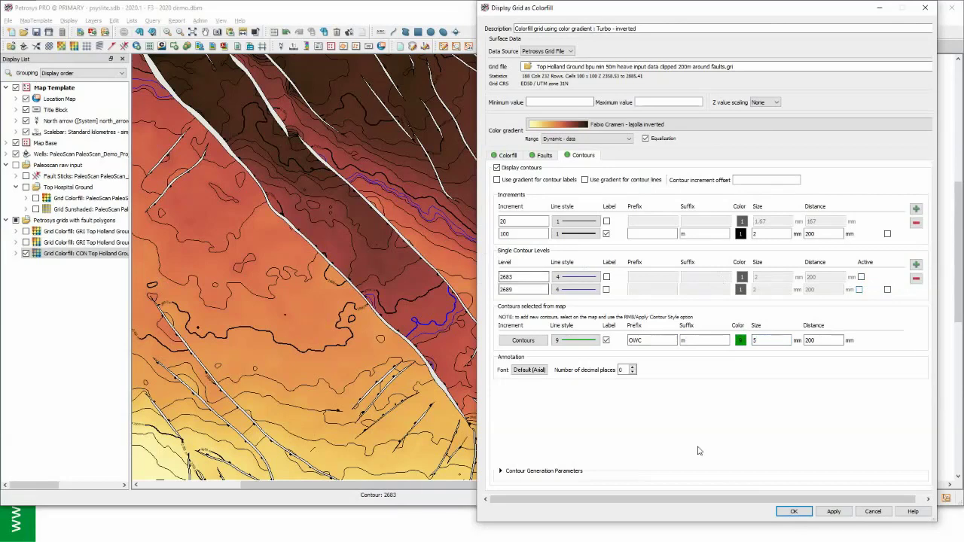
{"action": "left_click", "coordinate": [794, 512]}
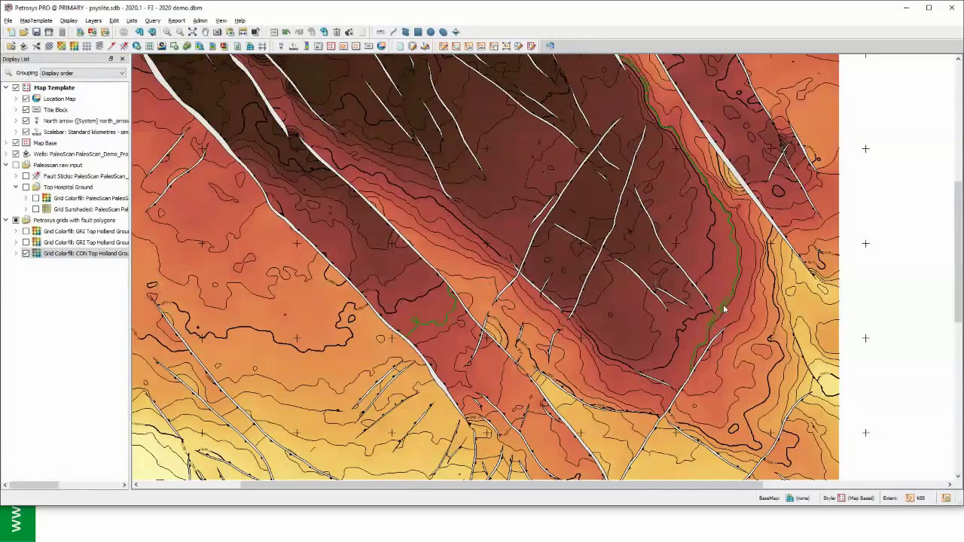
{"action": "left_click", "coordinate": [444, 323]}
{"action": "left_click", "coordinate": [141, 32]}
{"action": "left_click", "coordinate": [192, 32]}
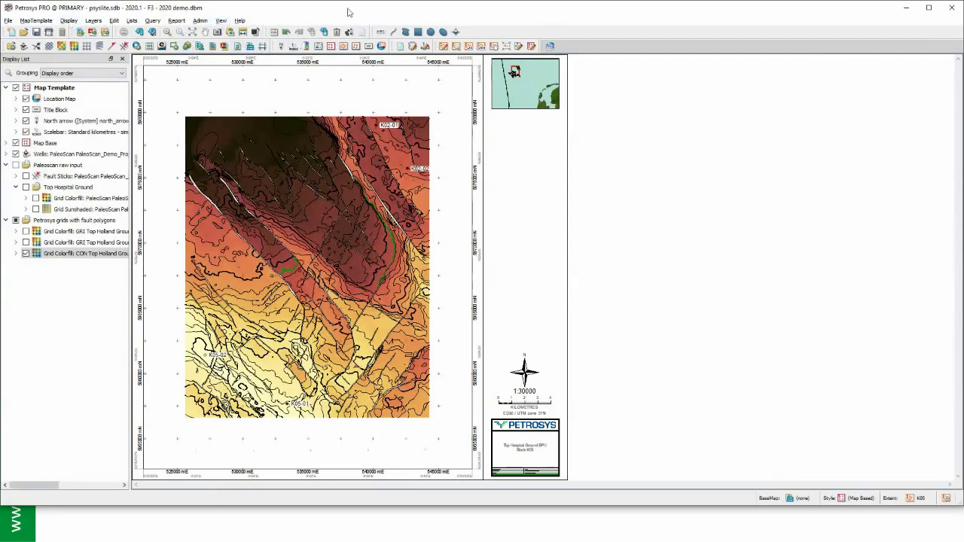
Choose fact sheet f14-fa.pdf as the PDF to display, preview its pages and keep page 1 selected.
{"action": "left_click", "coordinate": [69, 21]}
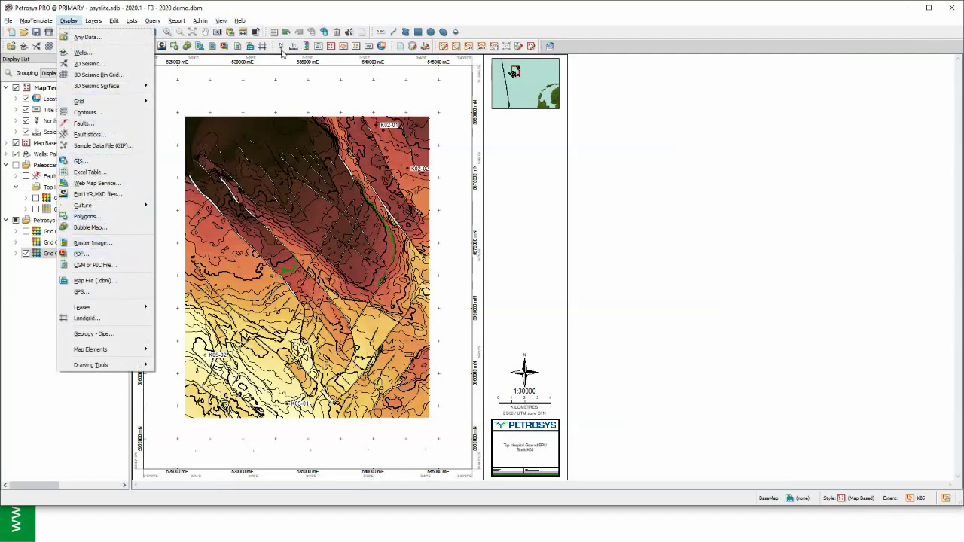
{"action": "left_click", "coordinate": [317, 6]}
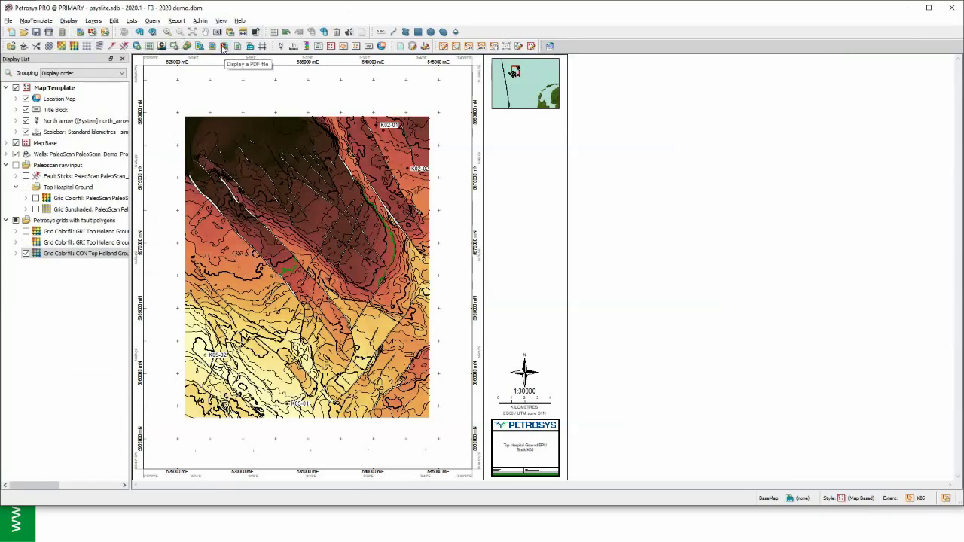
{"action": "left_click", "coordinate": [223, 47]}
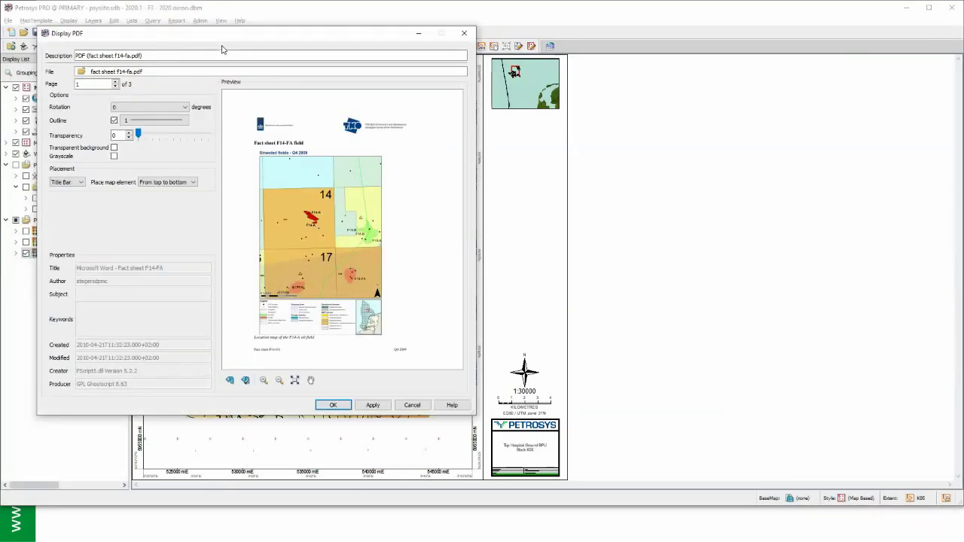
{"action": "left_click", "coordinate": [80, 70]}
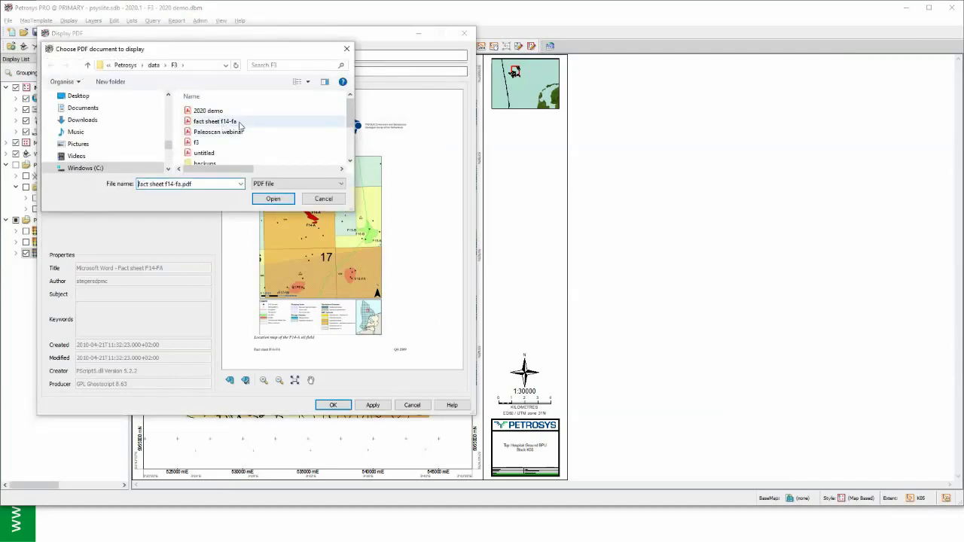
{"action": "left_click", "coordinate": [265, 200]}
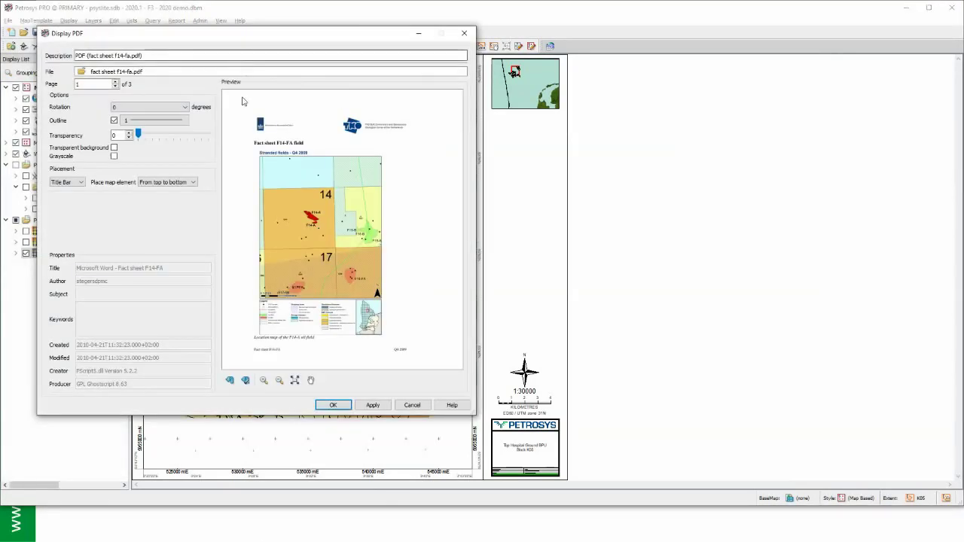
{"action": "left_click", "coordinate": [116, 82]}
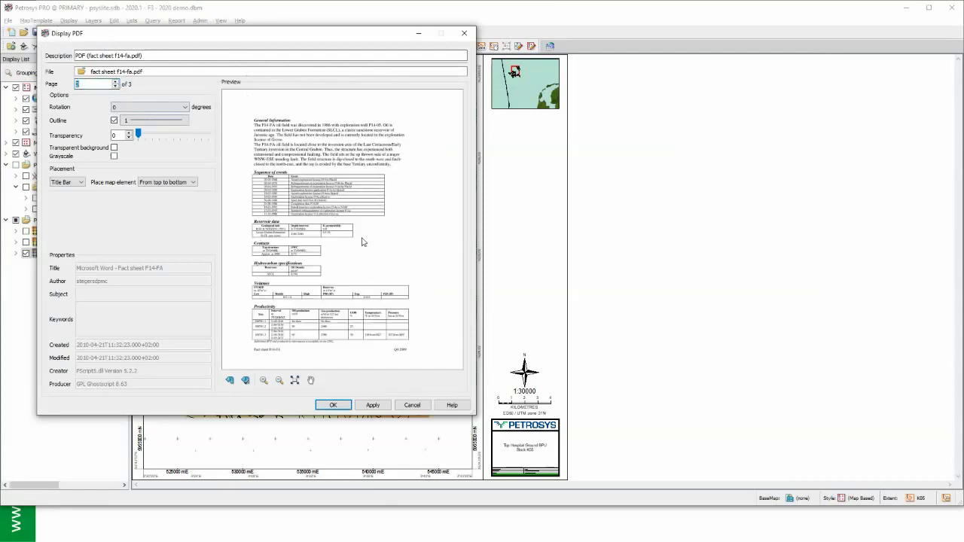
{"action": "left_click", "coordinate": [116, 87]}
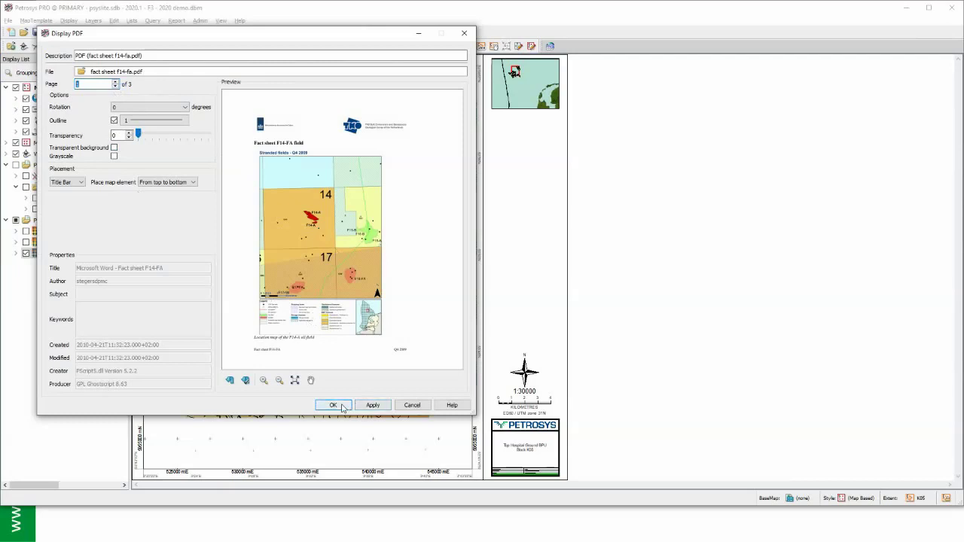
Add page 1 of the fact sheet PDF to the map's title bar, placed from top to bottom.
{"action": "left_click_drag", "start_coordinate": [259, 37], "coordinate": [447, 41]}
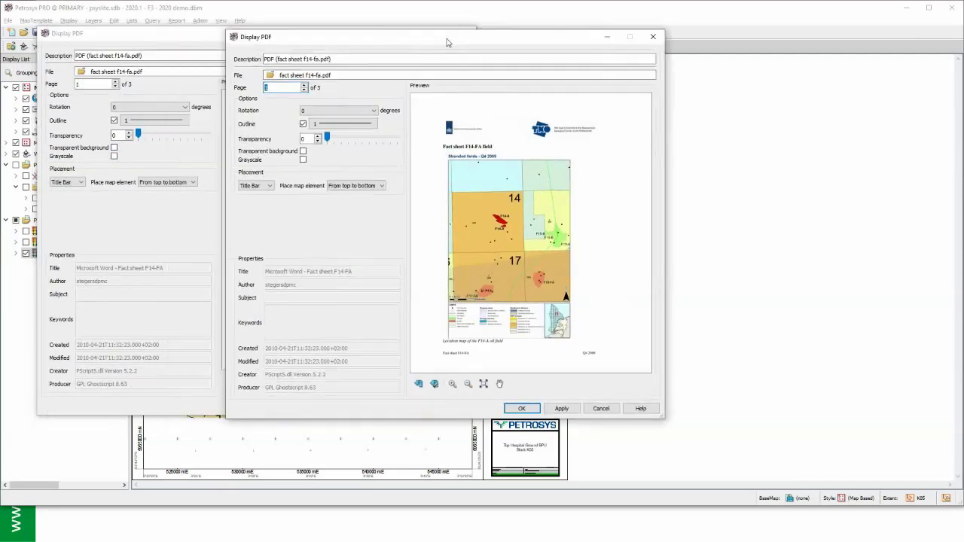
{"action": "left_click", "coordinate": [174, 37]}
{"action": "left_click", "coordinate": [467, 36]}
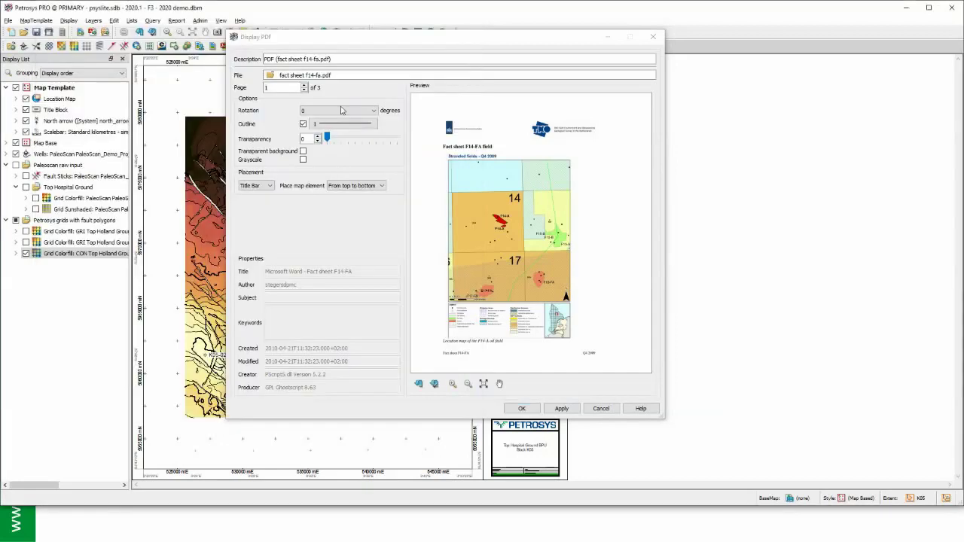
{"action": "left_click", "coordinate": [268, 186]}
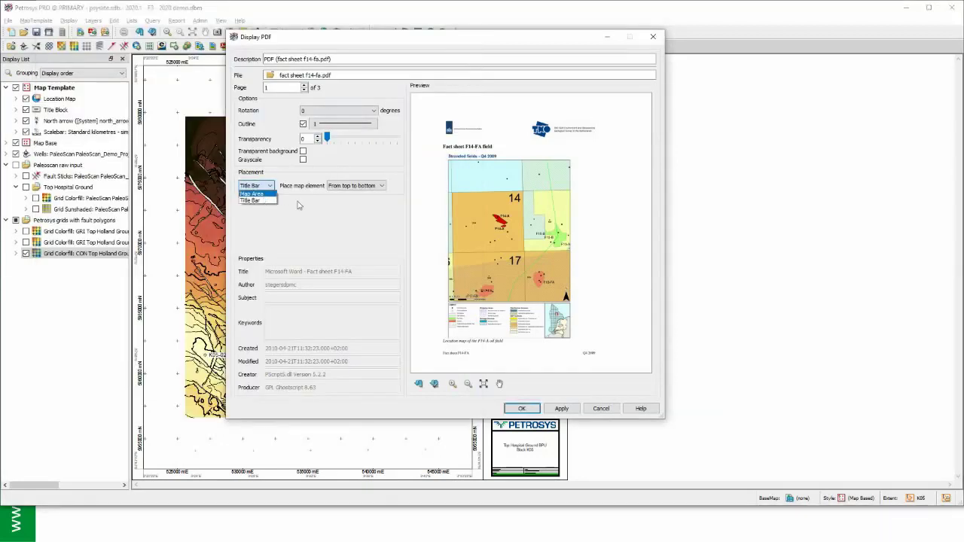
{"action": "left_click", "coordinate": [301, 206]}
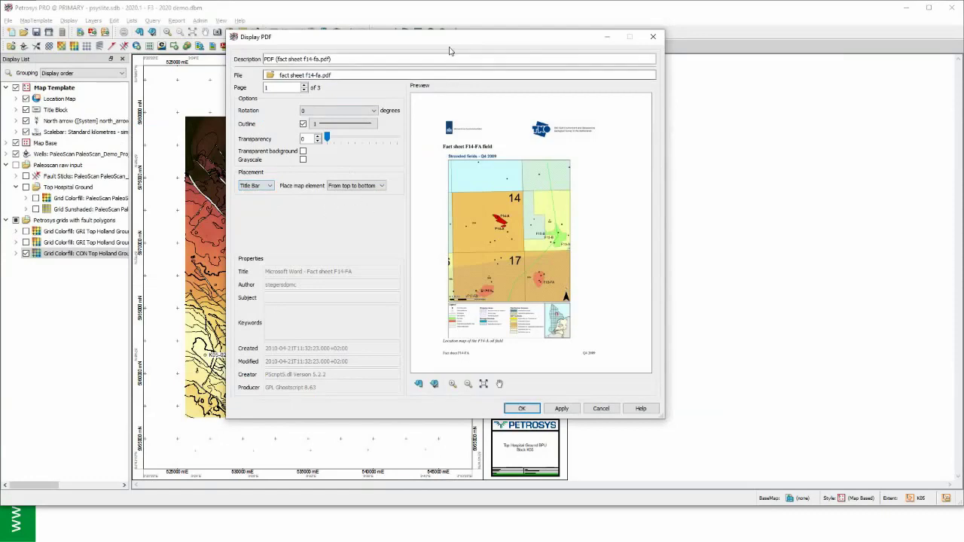
{"action": "left_click_drag", "start_coordinate": [449, 37], "coordinate": [750, 57]}
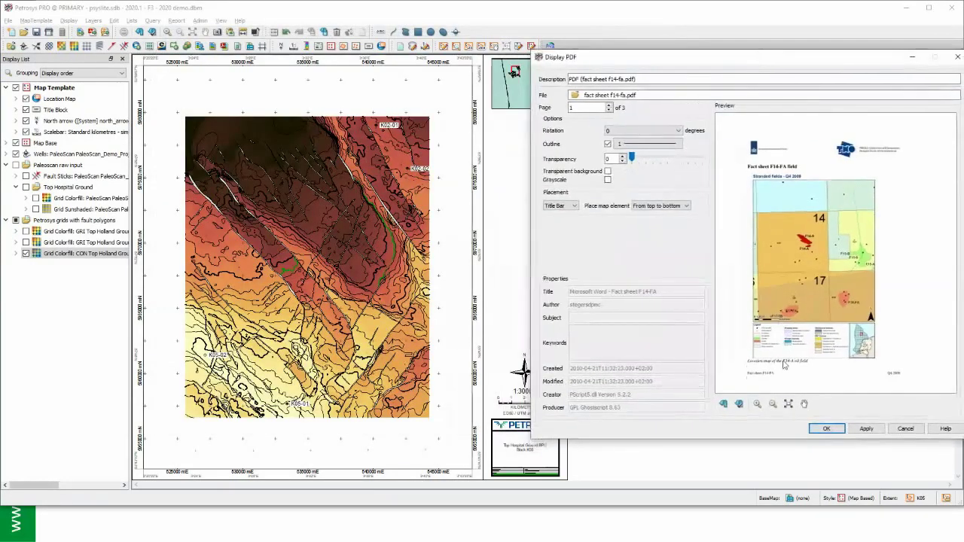
{"action": "left_click", "coordinate": [826, 428]}
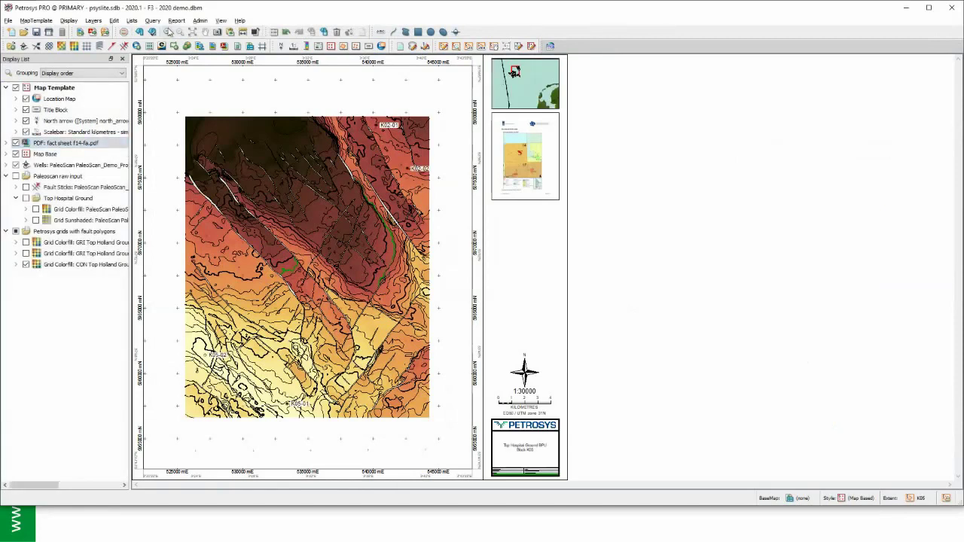
{"action": "left_click", "coordinate": [169, 31]}
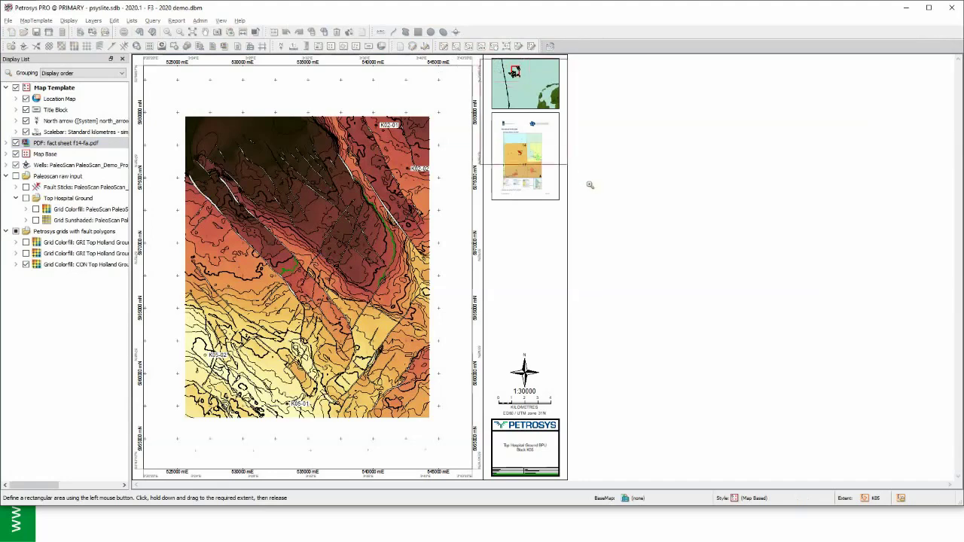
{"action": "left_click_drag", "start_coordinate": [589, 185], "coordinate": [592, 210]}
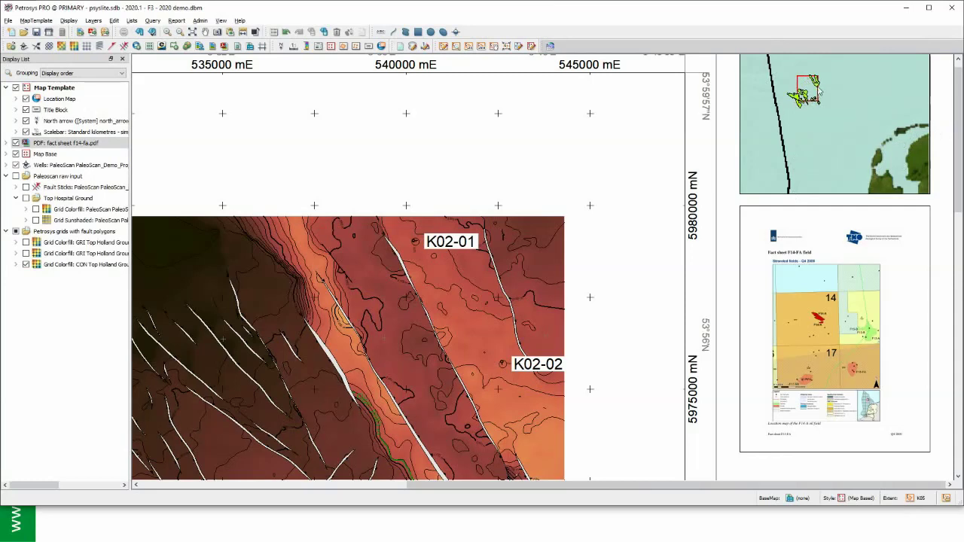
{"action": "left_click", "coordinate": [192, 32]}
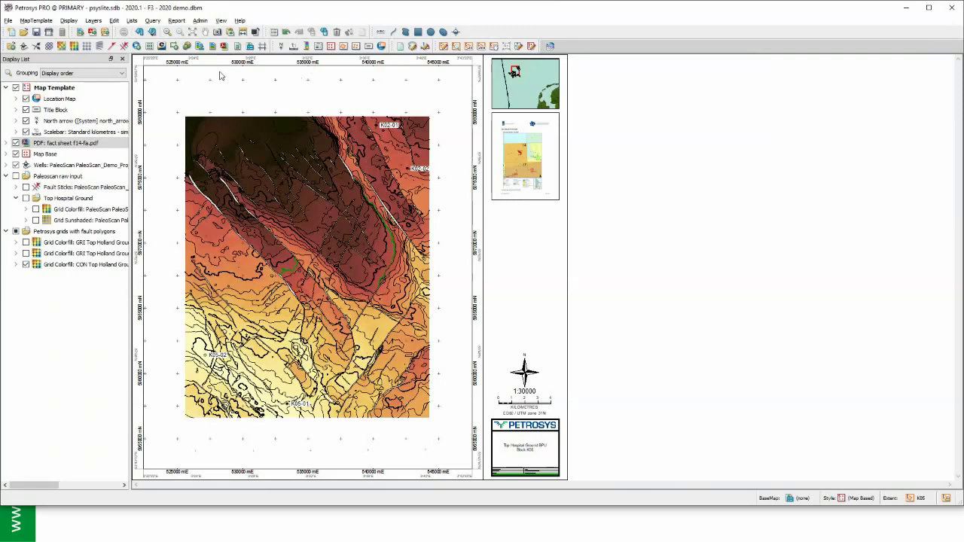
Start a new grid colorfill display with Raster file as its data source.
{"action": "left_click", "coordinate": [69, 21]}
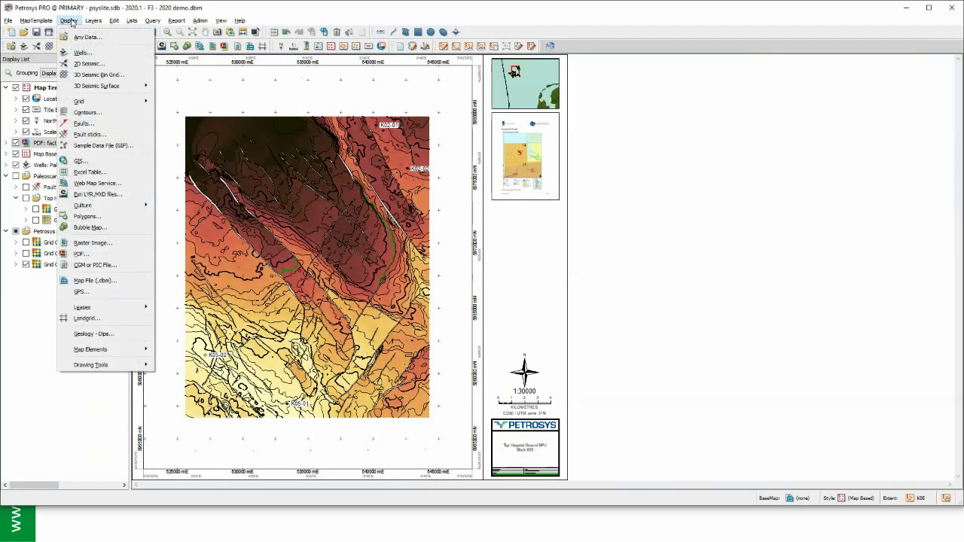
{"action": "mouse_move", "coordinate": [94, 104]}
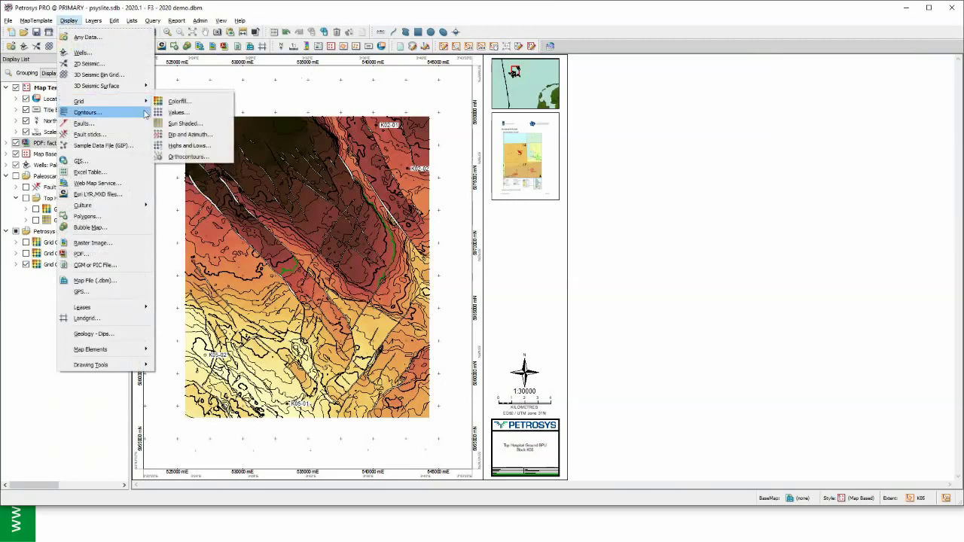
{"action": "left_click", "coordinate": [215, 102]}
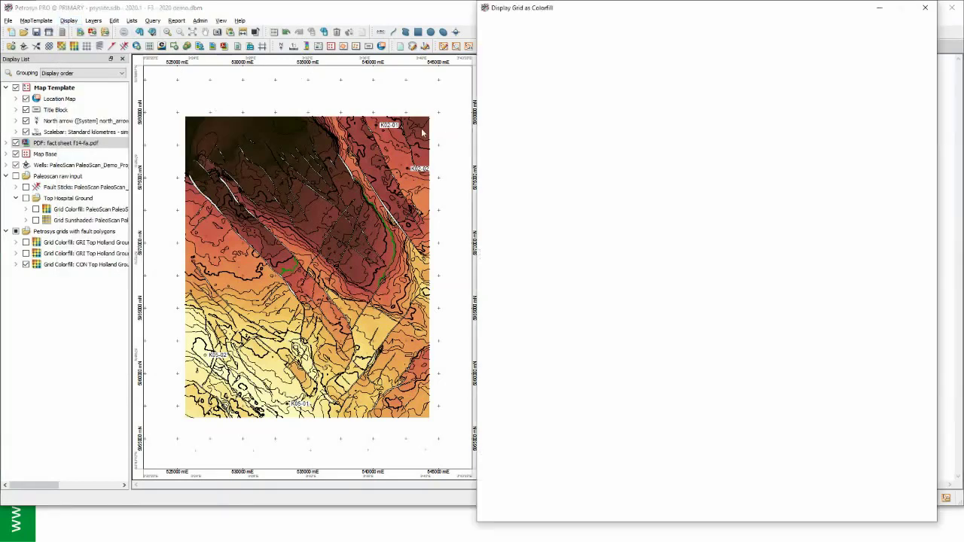
{"action": "left_click_drag", "start_coordinate": [698, 8], "coordinate": [425, 7]}
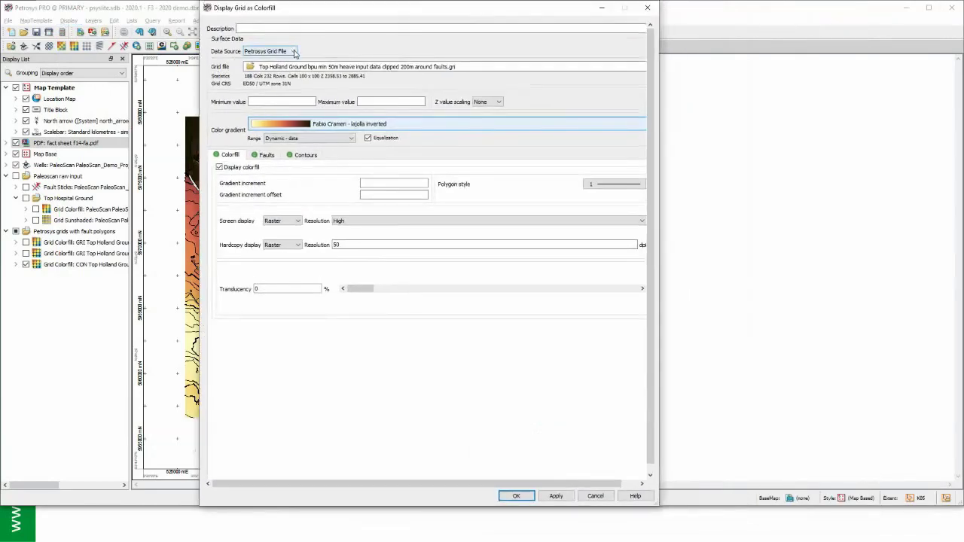
{"action": "left_click", "coordinate": [294, 52]}
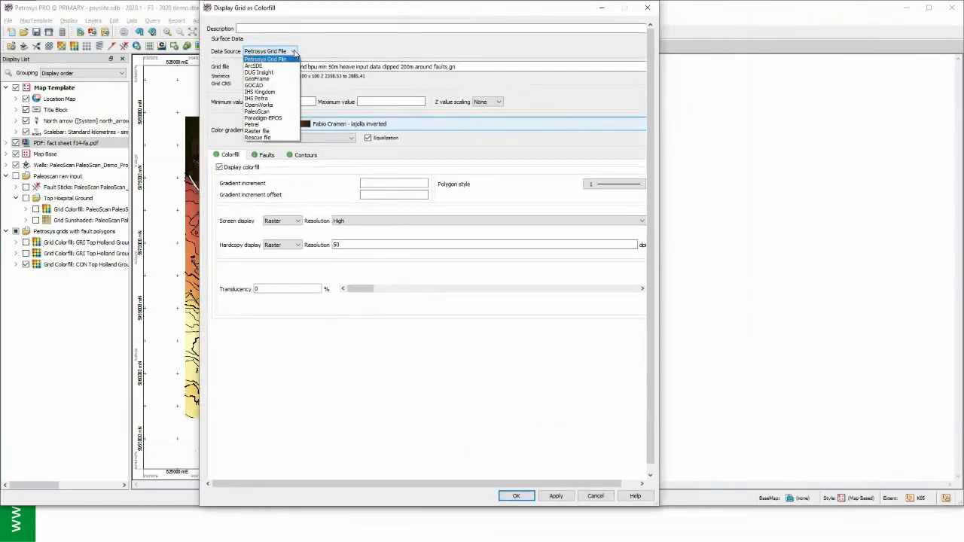
{"action": "left_click", "coordinate": [283, 131]}
Load gebco_2020_n55.0_s53.6_w3.25_e5.25.tif as the image source of the colorfill.
{"action": "left_click", "coordinate": [229, 79]}
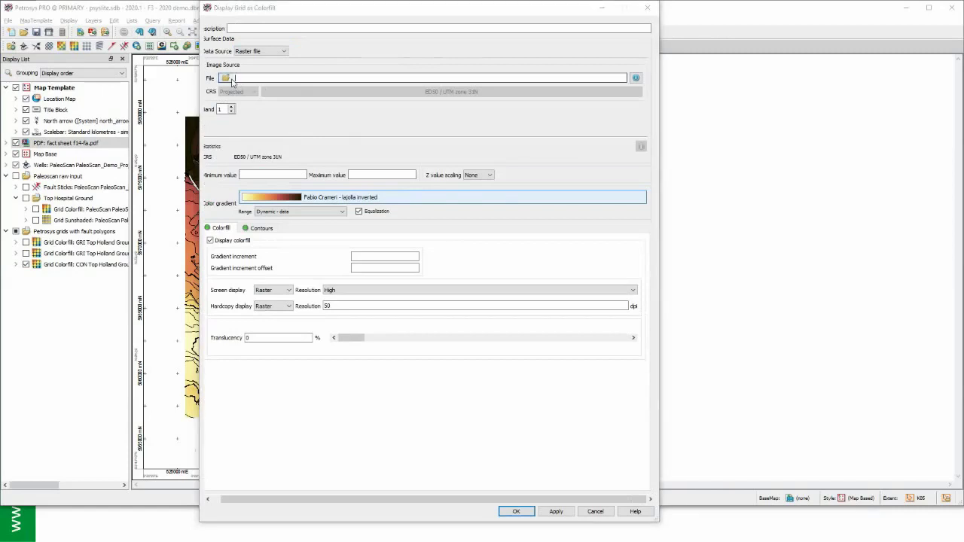
{"action": "scroll", "coordinate": [388, 113], "scroll_direction": "down", "scroll_amount": 1}
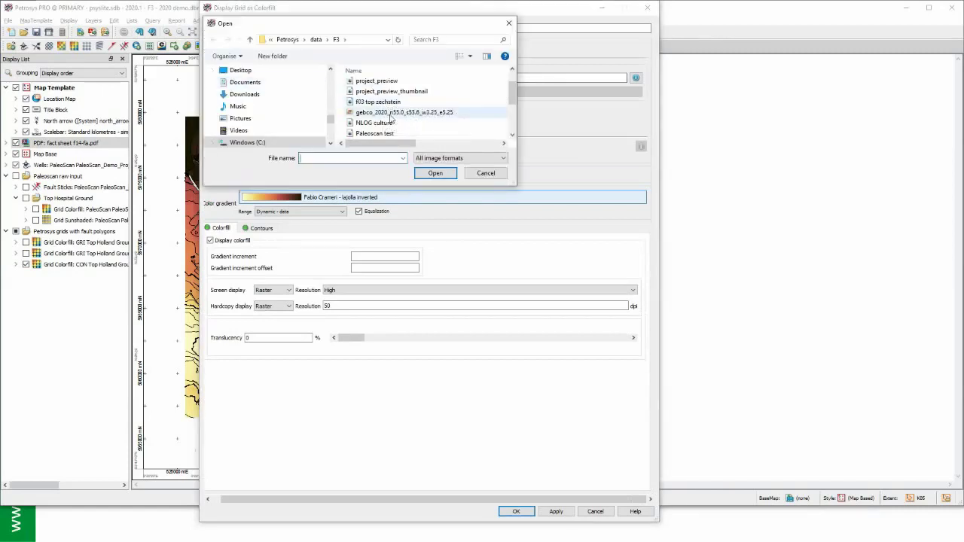
{"action": "left_click", "coordinate": [391, 116]}
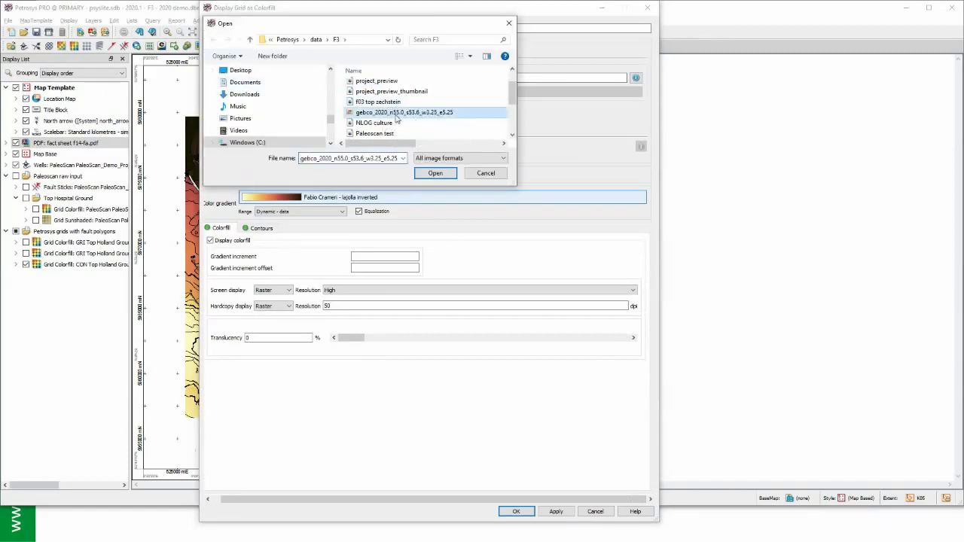
{"action": "left_click", "coordinate": [436, 173]}
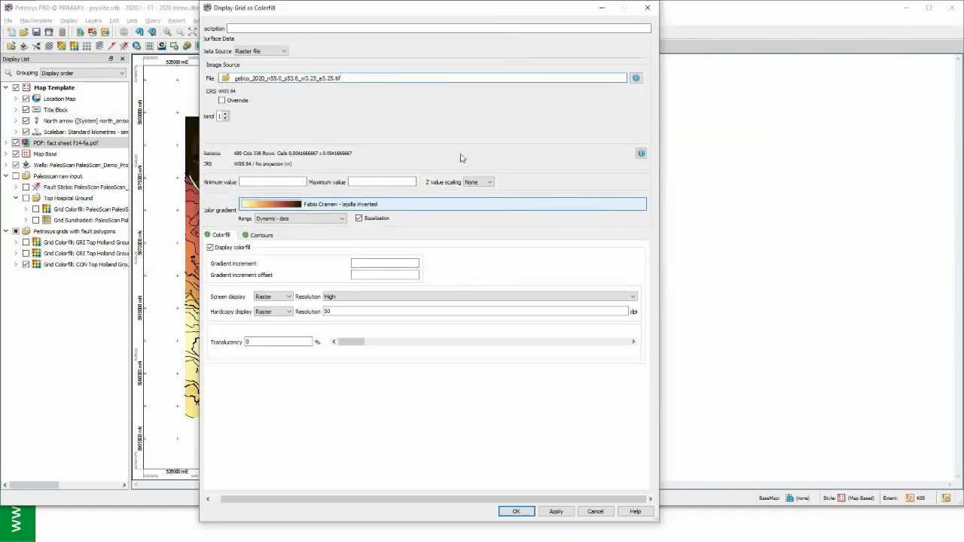
Sort the gradients by name and assign Fabio Crameri - oslo as the bathymetry colorfill's color gradient.
{"action": "left_click", "coordinate": [302, 180]}
{"action": "left_click", "coordinate": [359, 206]}
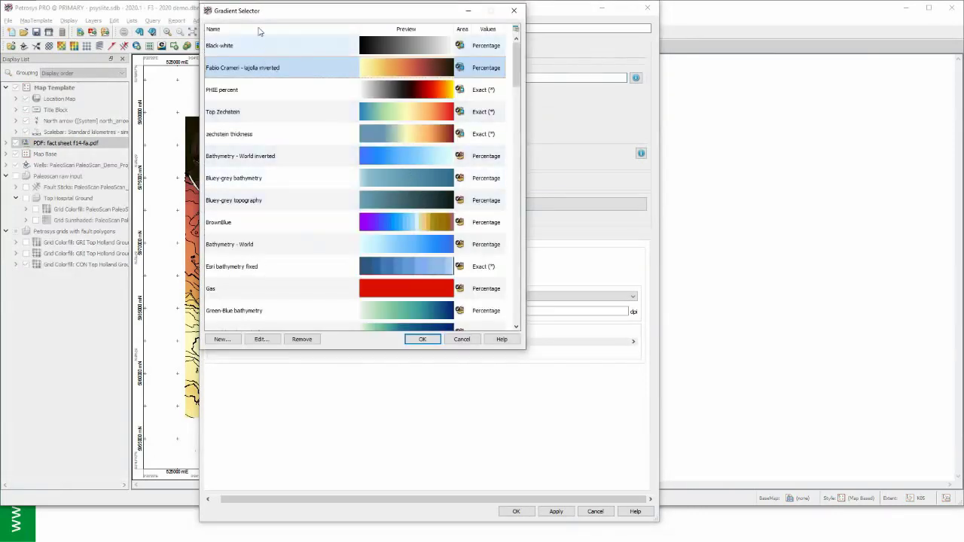
{"action": "left_click", "coordinate": [260, 28]}
{"action": "scroll", "coordinate": [279, 150], "scroll_direction": "down", "scroll_amount": 3}
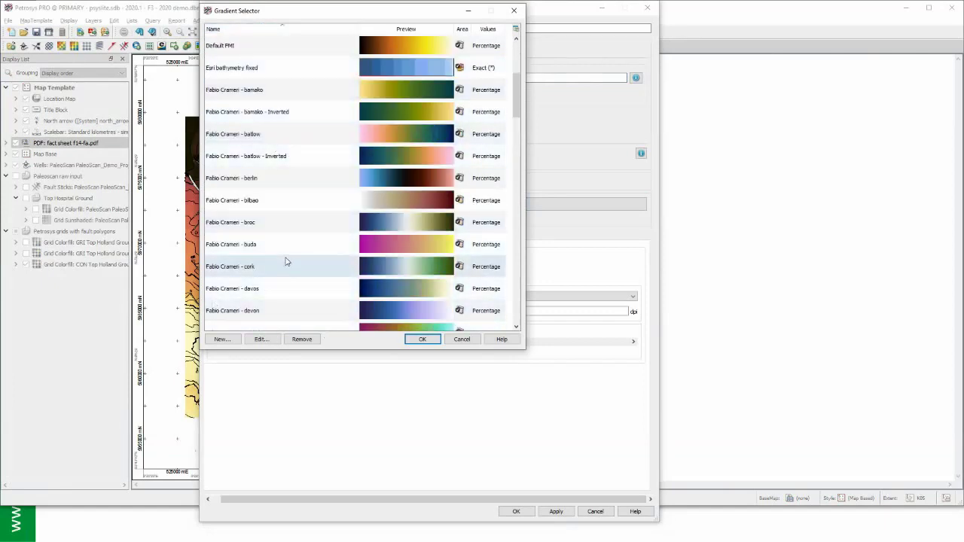
{"action": "scroll", "coordinate": [285, 260], "scroll_direction": "down", "scroll_amount": 1}
{"action": "scroll", "coordinate": [286, 260], "scroll_direction": "down", "scroll_amount": 2}
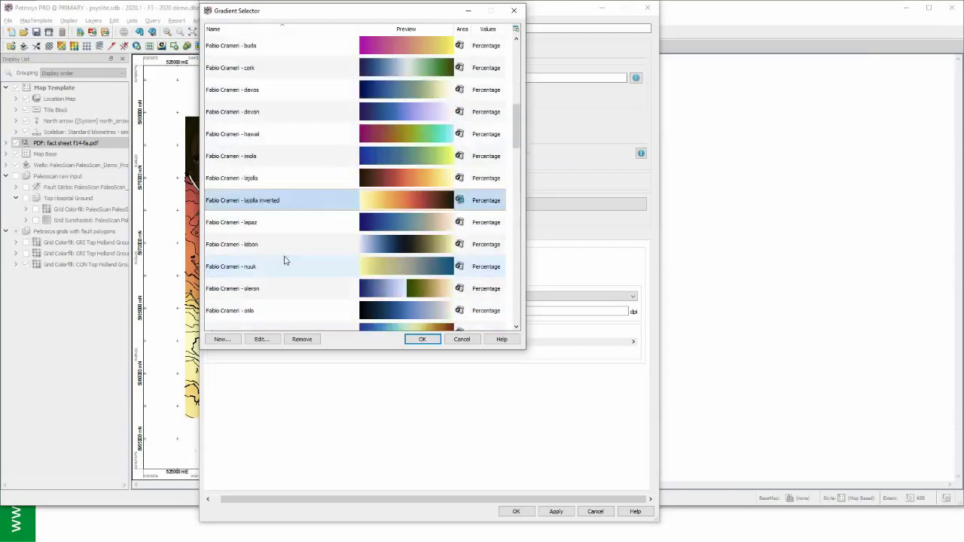
{"action": "left_click", "coordinate": [416, 312]}
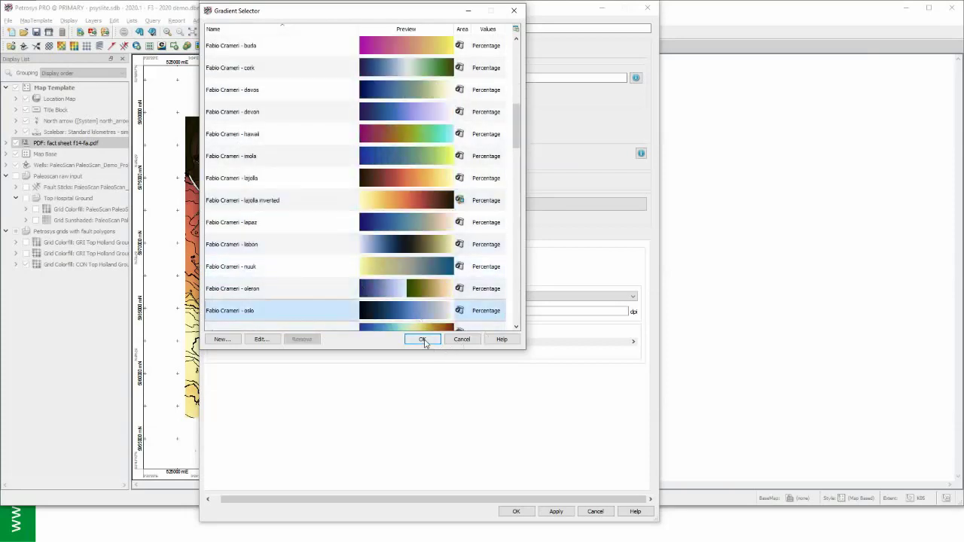
{"action": "left_click", "coordinate": [422, 339]}
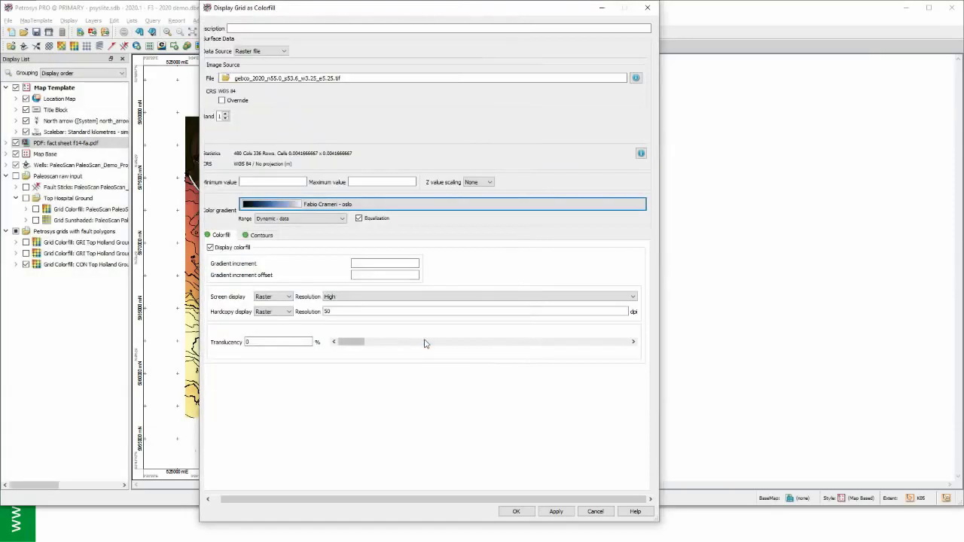
Switch off contour display for the bathymetry raster and add its colorfill to the map.
{"action": "left_click", "coordinate": [263, 236]}
{"action": "left_click", "coordinate": [226, 249]}
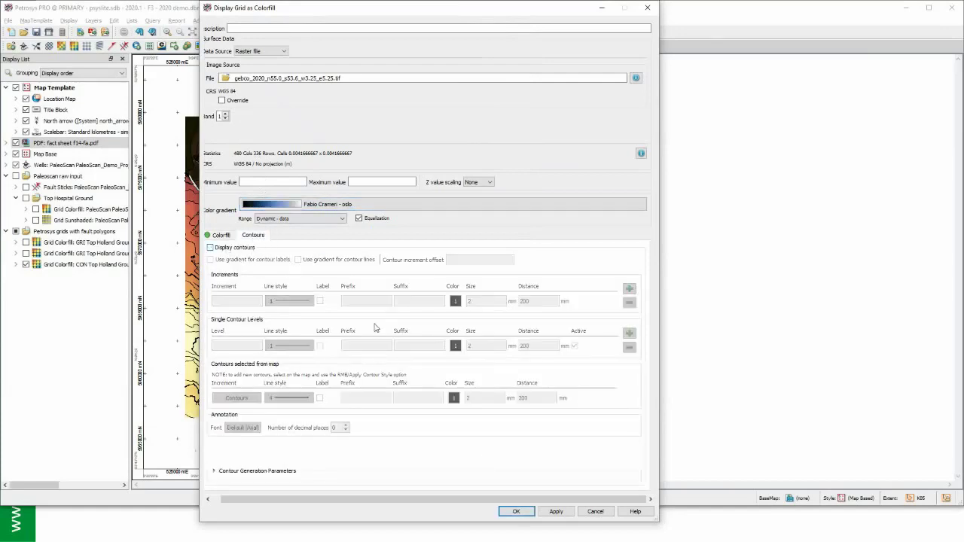
{"action": "left_click", "coordinate": [517, 511]}
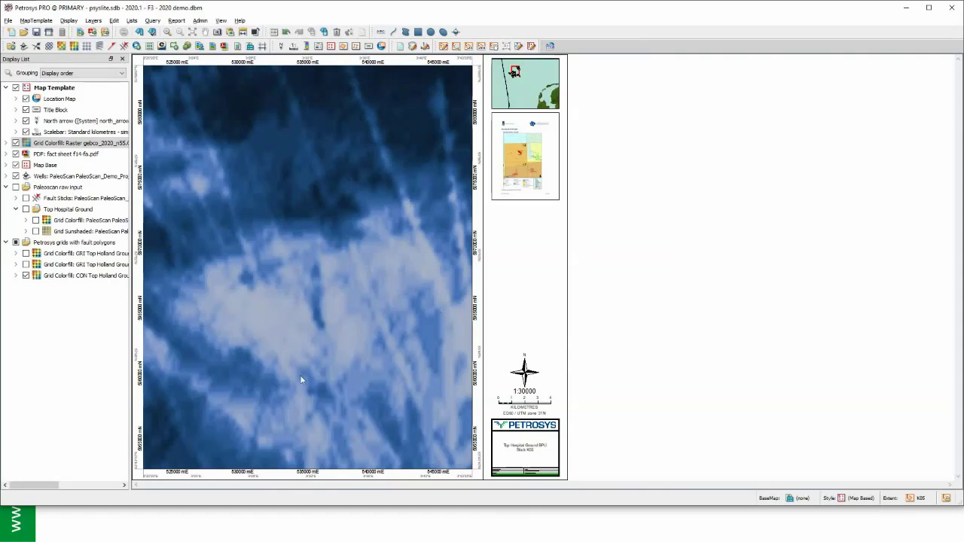
Move the GEBCO raster colorfill layer beneath all other layers in the display order.
{"action": "left_click", "coordinate": [261, 393]}
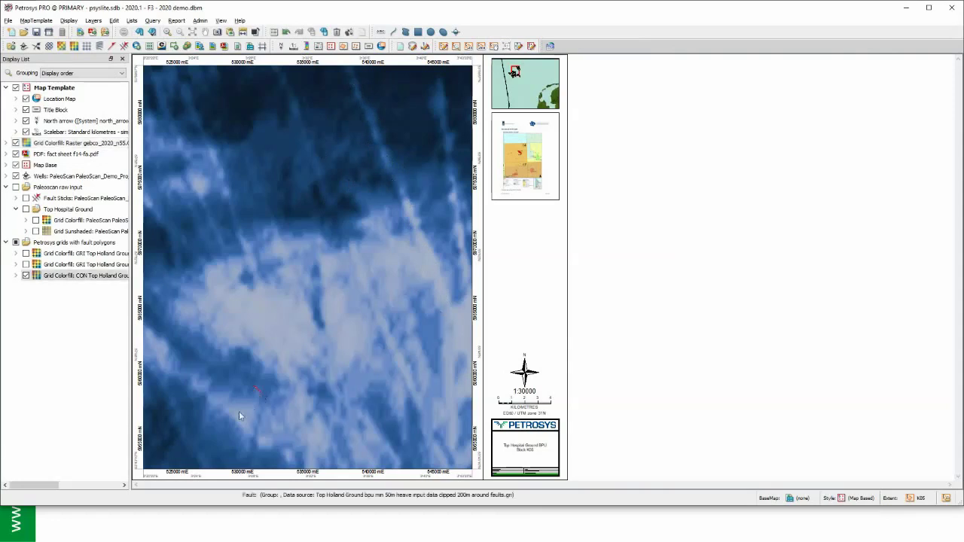
{"action": "left_click", "coordinate": [190, 443]}
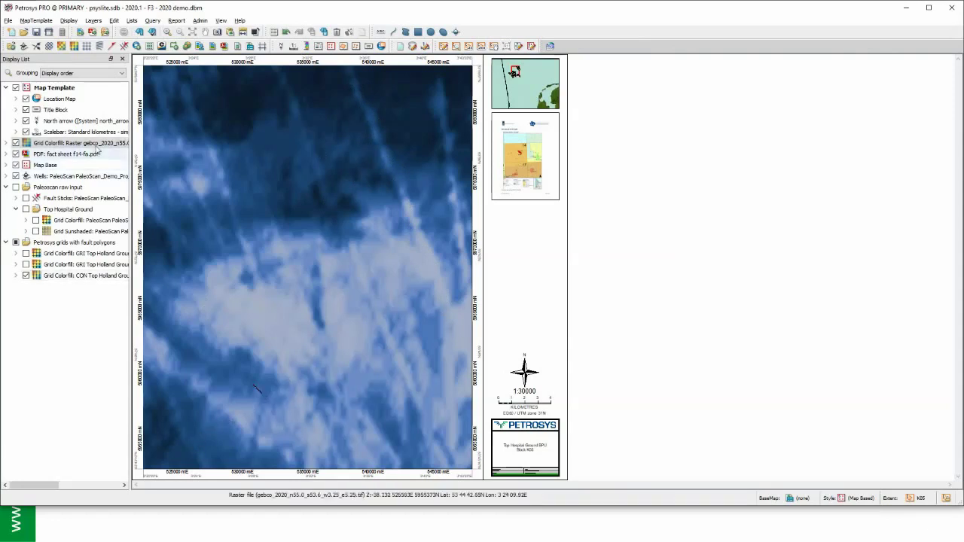
{"action": "right_click", "coordinate": [100, 144]}
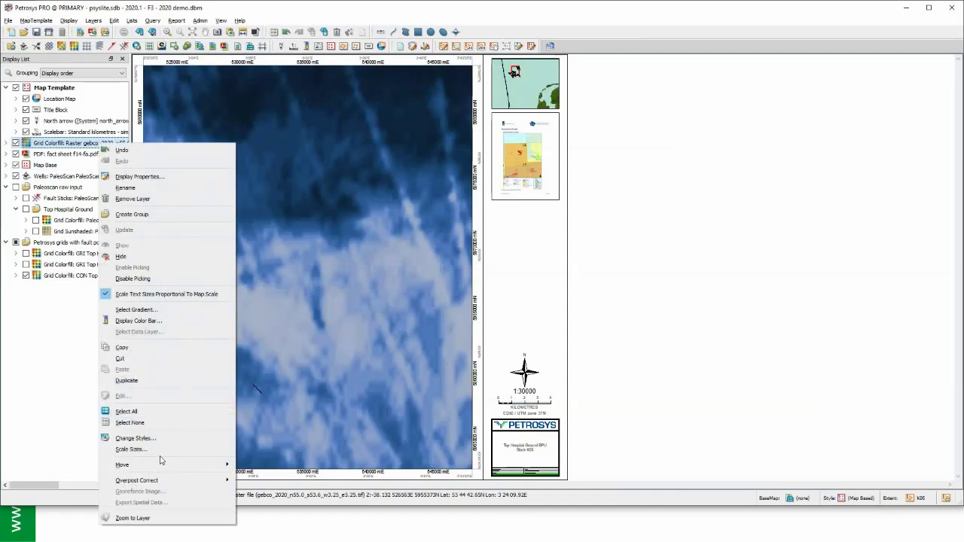
{"action": "mouse_move", "coordinate": [154, 466]}
{"action": "left_click", "coordinate": [270, 500]}
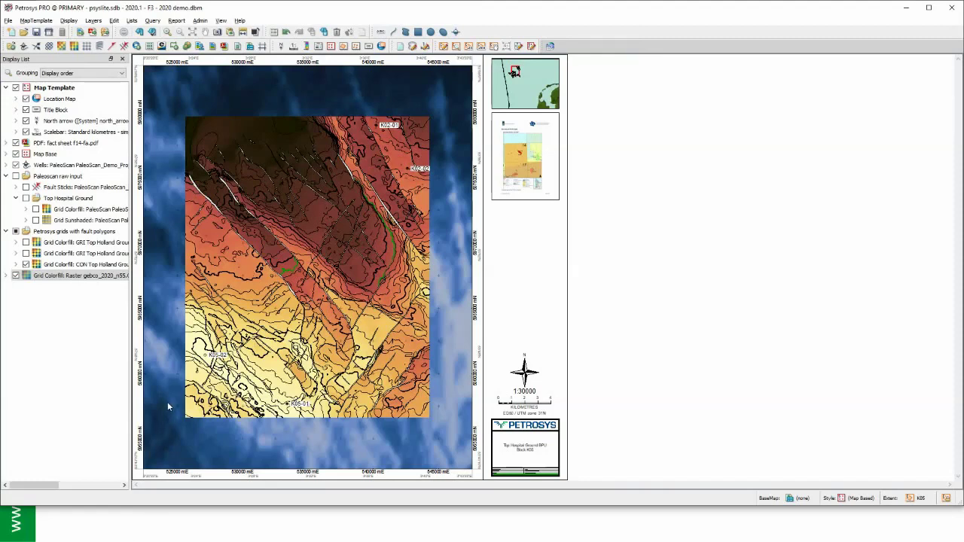
Switch to the other Petrosys PRO mapping window, holding the F3 - raster to grid zechstein map.
{"action": "key", "text": "alt+Tab"}
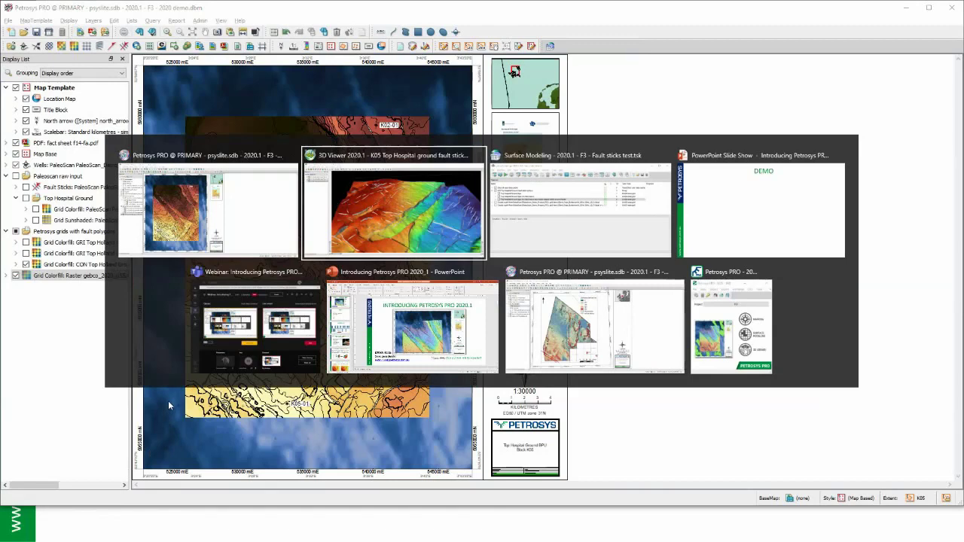
{"action": "key", "text": "alt+Tab"}
{"action": "key", "text": "alt+Tab"}
{"action": "key", "text": "alt+Tab"}
{"action": "key", "text": "alt+Tab"}
{"action": "key", "text": "alt+Tab"}
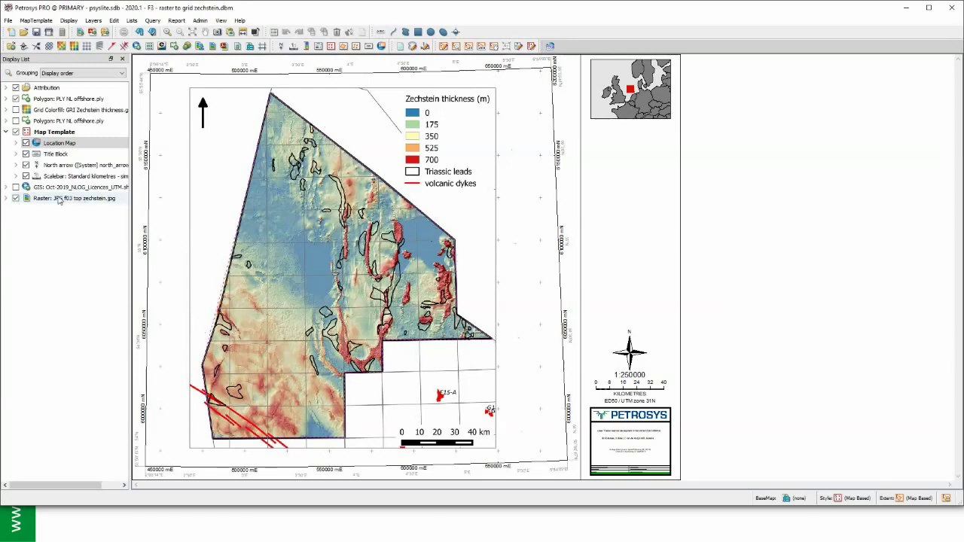
Hide and show the raster layer f03 top zechstein.jpg to compare the map with and without it.
{"action": "left_click", "coordinate": [19, 200]}
{"action": "left_click", "coordinate": [16, 199]}
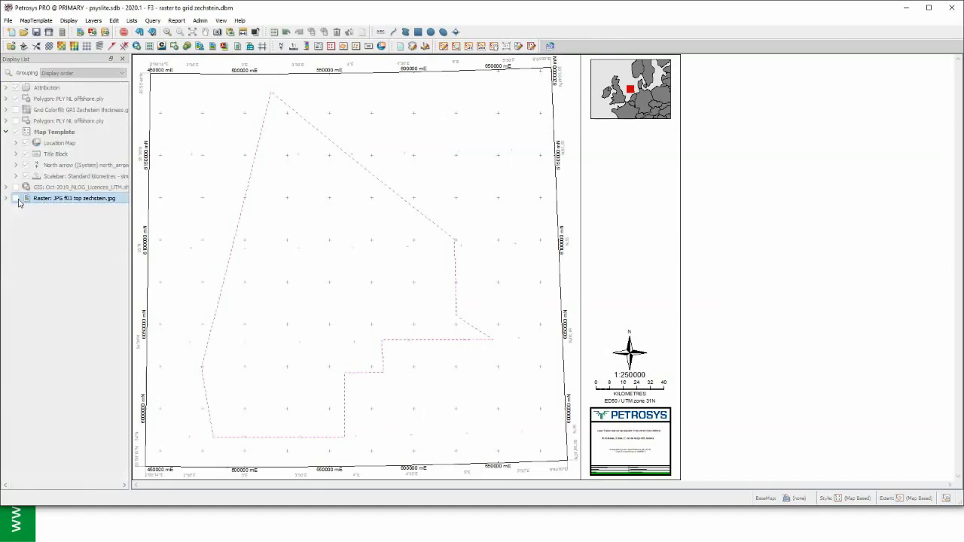
{"action": "left_click", "coordinate": [16, 199]}
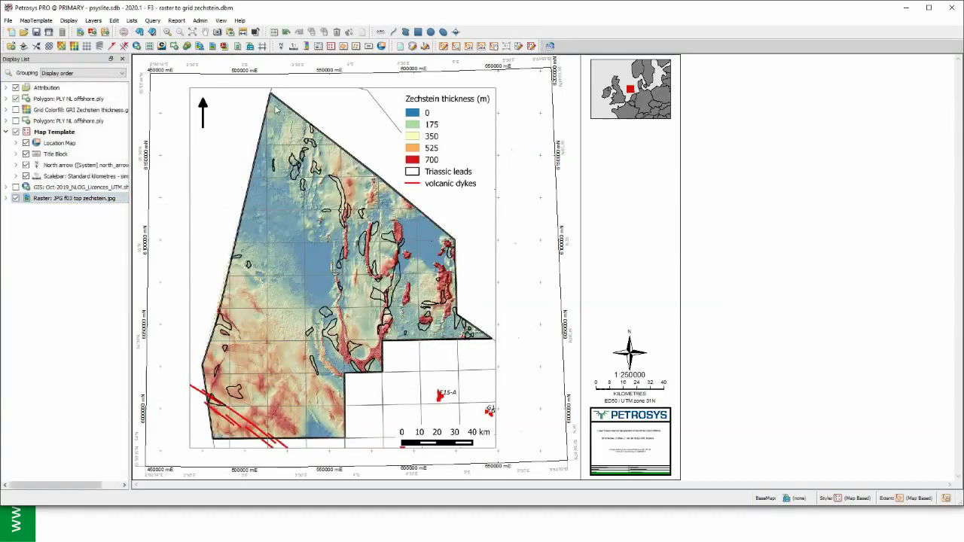
{"action": "left_click", "coordinate": [15, 199]}
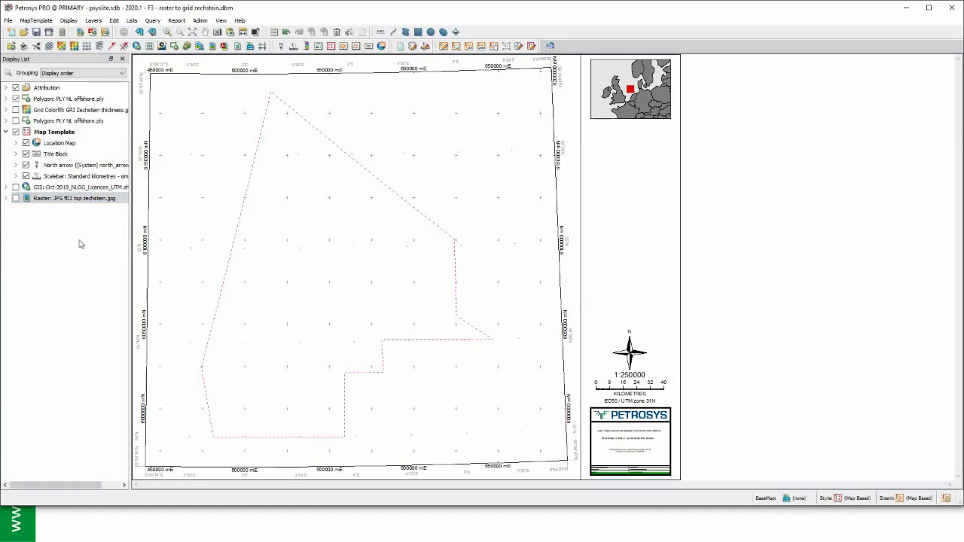
{"action": "left_click", "coordinate": [16, 199]}
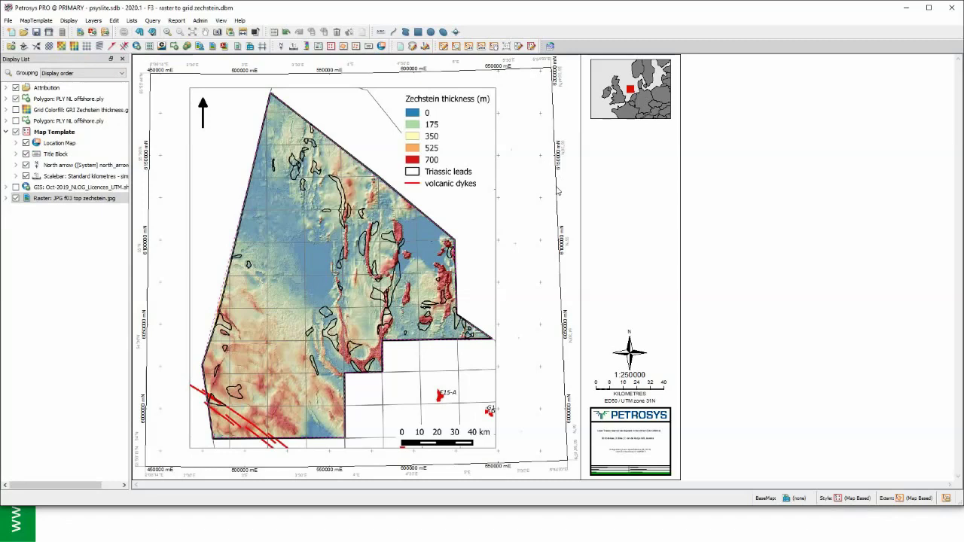
Open the f03 top zechstein.jpg raster layer in the Spatial Editor and start Create Grid From Raster on it.
{"action": "right_click", "coordinate": [83, 202]}
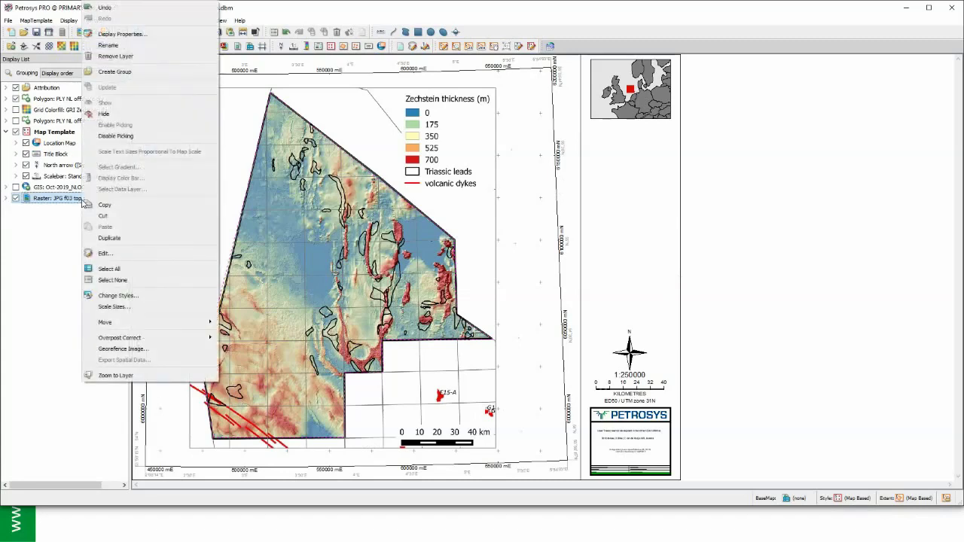
{"action": "left_click", "coordinate": [118, 253]}
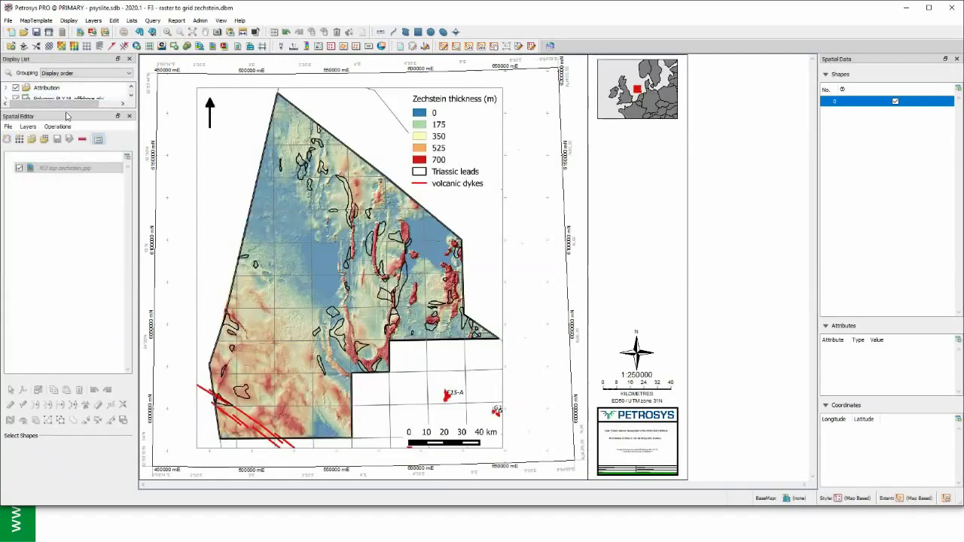
{"action": "left_click_drag", "start_coordinate": [66, 110], "coordinate": [66, 195]}
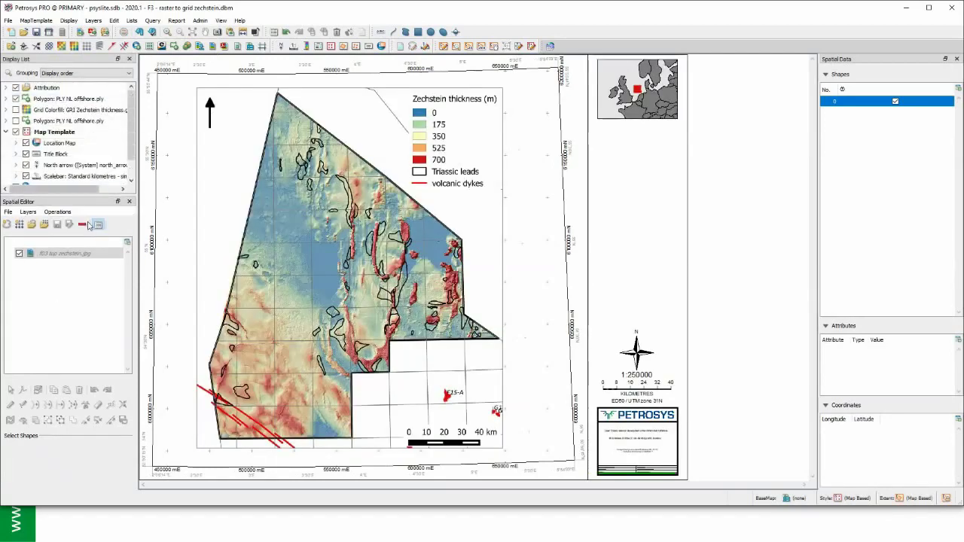
{"action": "left_click", "coordinate": [58, 213]}
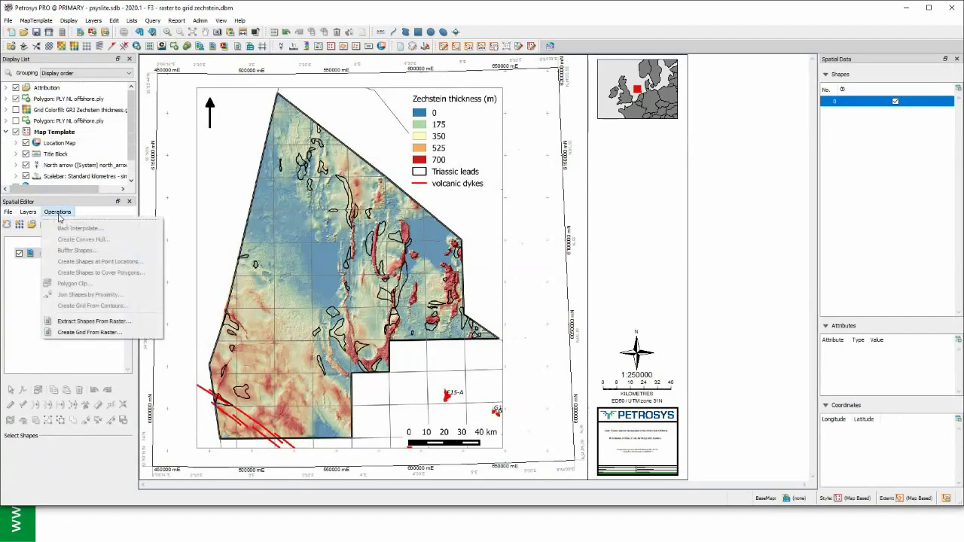
{"action": "left_click", "coordinate": [75, 333]}
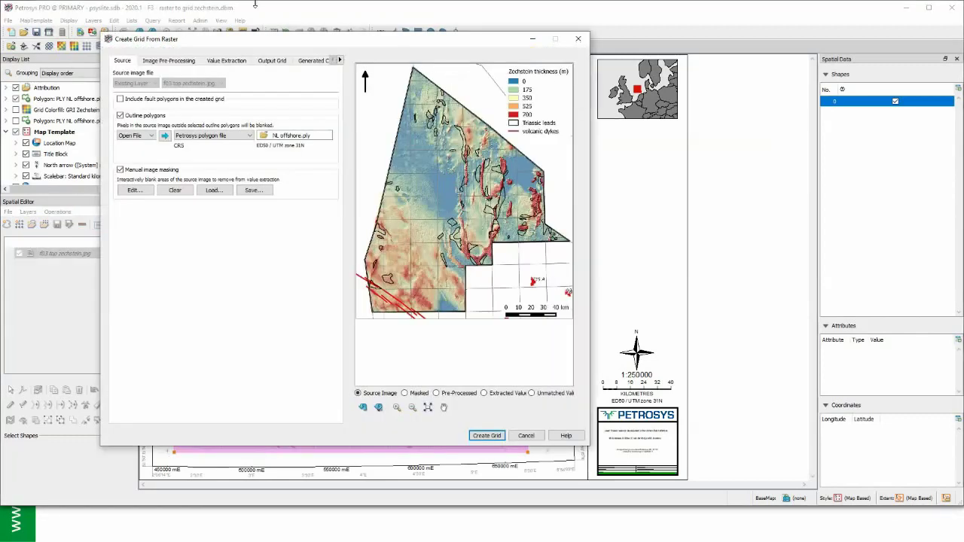
{"action": "left_click_drag", "start_coordinate": [306, 45], "coordinate": [744, 88]}
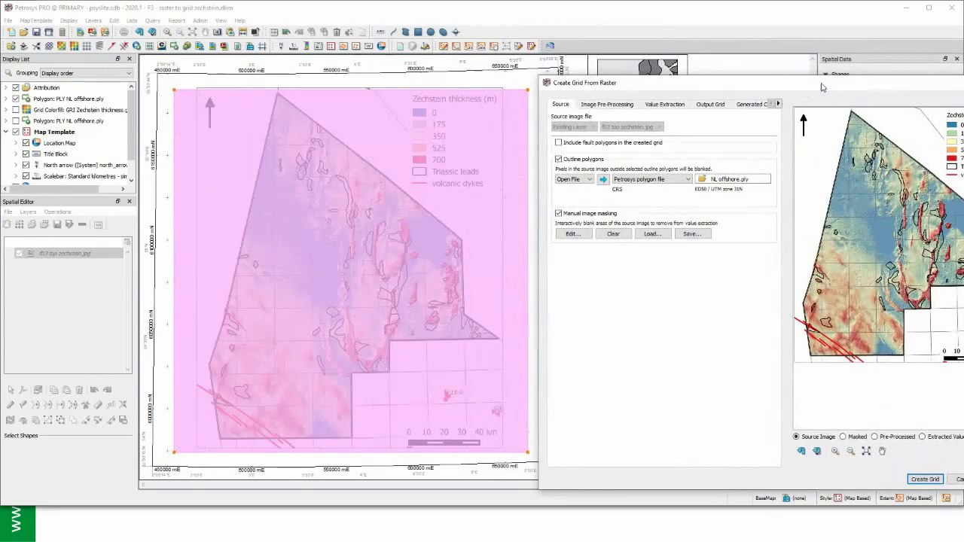
{"action": "left_click_drag", "start_coordinate": [819, 85], "coordinate": [427, 56]}
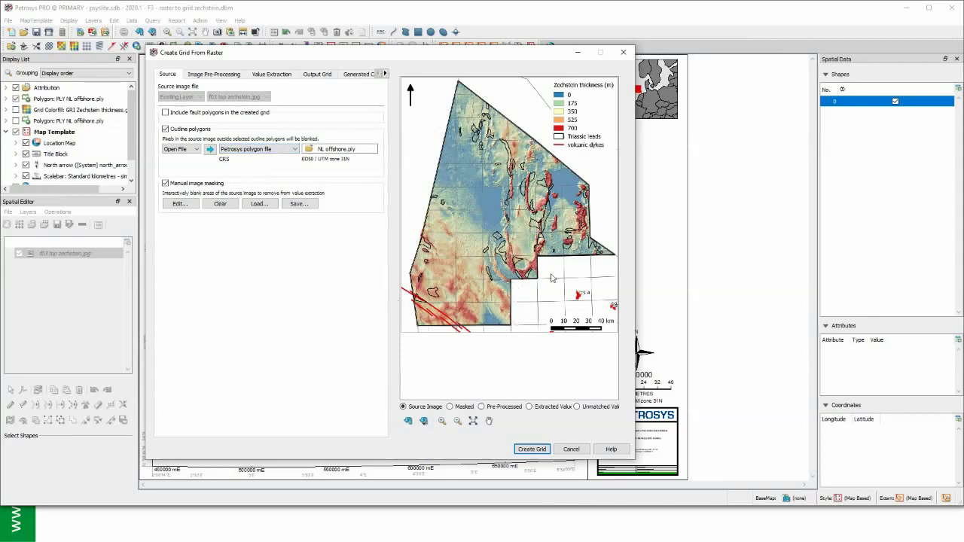
Examine the file formats available for the outline polygons, keeping Petrosys polygon file selected.
{"action": "left_click", "coordinate": [196, 152]}
{"action": "left_click", "coordinate": [242, 133]}
{"action": "left_click", "coordinate": [269, 151]}
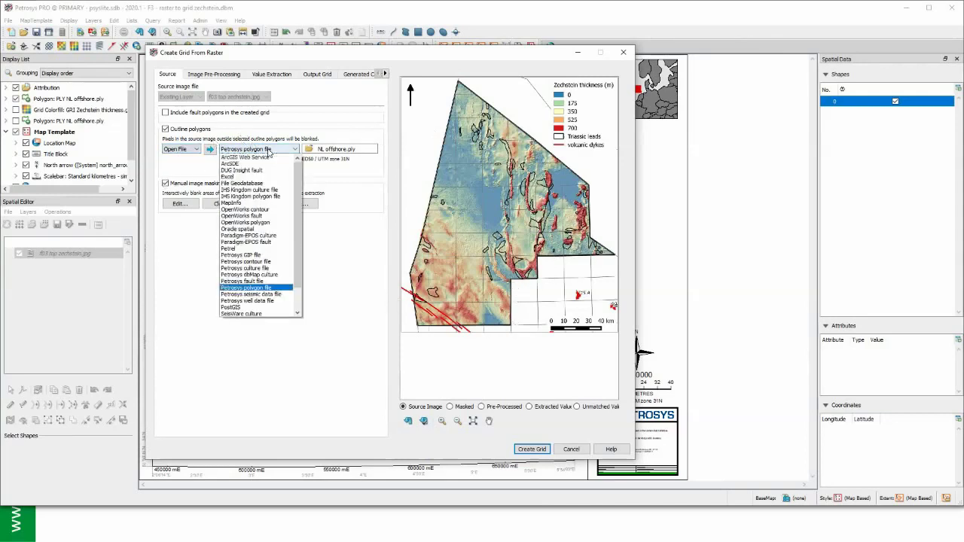
{"action": "left_click", "coordinate": [269, 151]}
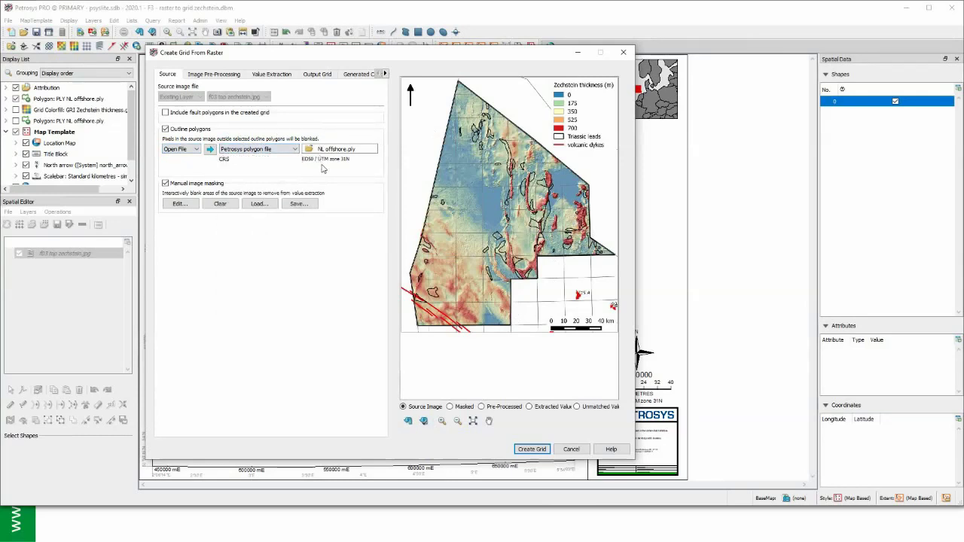
Try manual image masking with a smaller edit circle, revert the mask edits, and blank part of the legend before cancelling.
{"action": "left_click", "coordinate": [178, 203]}
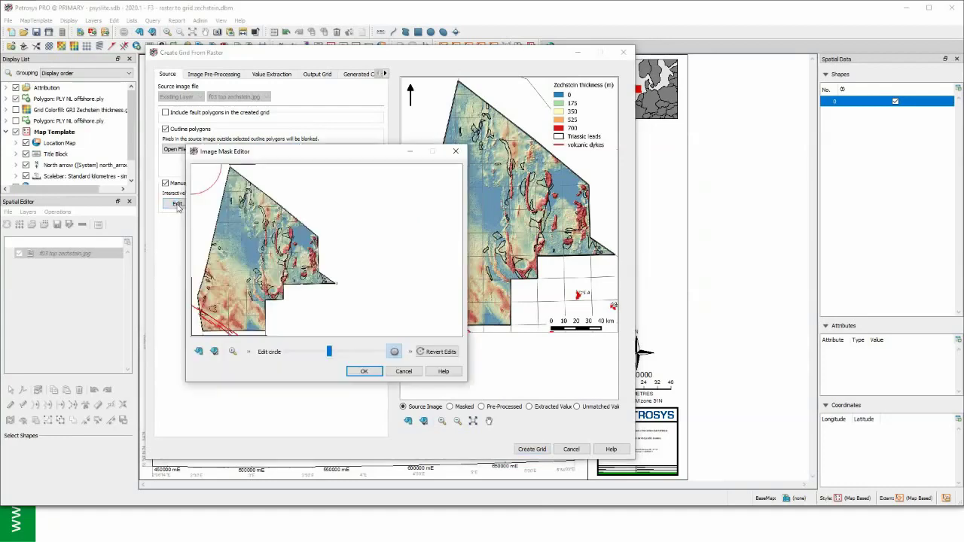
{"action": "left_click_drag", "start_coordinate": [347, 157], "coordinate": [262, 150]}
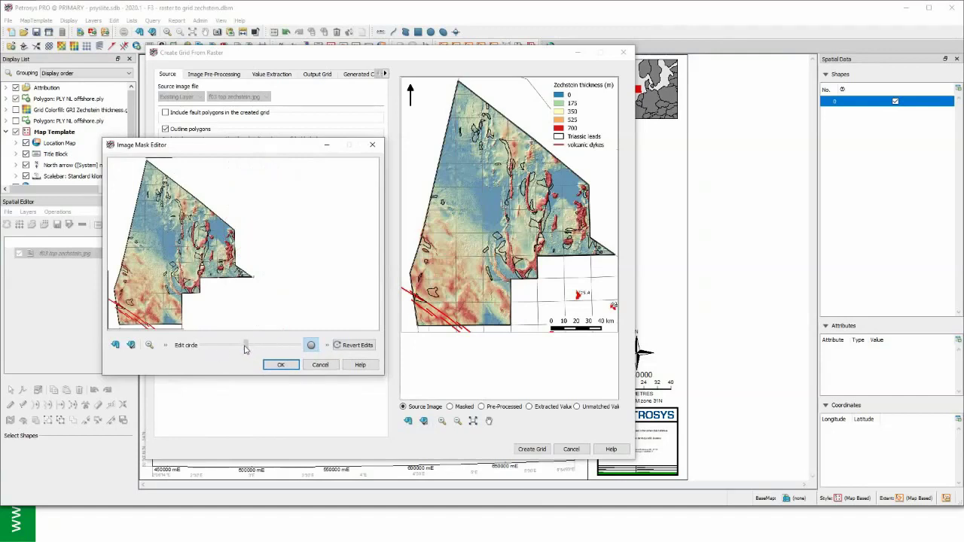
{"action": "mouse_move", "coordinate": [247, 346]}
{"action": "left_mouse_down"}
{"action": "mouse_move", "coordinate": [261, 348]}
{"action": "mouse_move", "coordinate": [231, 348]}
{"action": "left_mouse_up"}
{"action": "left_click", "coordinate": [356, 345]}
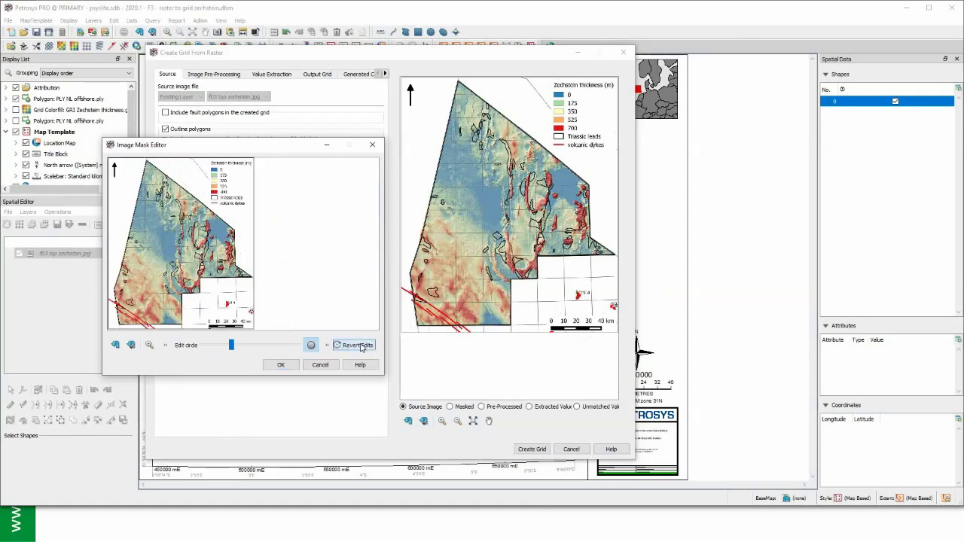
{"action": "mouse_move", "coordinate": [215, 203]}
{"action": "left_mouse_down"}
{"action": "mouse_move", "coordinate": [247, 183]}
{"action": "mouse_move", "coordinate": [252, 193]}
{"action": "mouse_move", "coordinate": [231, 176]}
{"action": "mouse_move", "coordinate": [237, 189]}
{"action": "left_mouse_up"}
{"action": "left_click", "coordinate": [322, 365]}
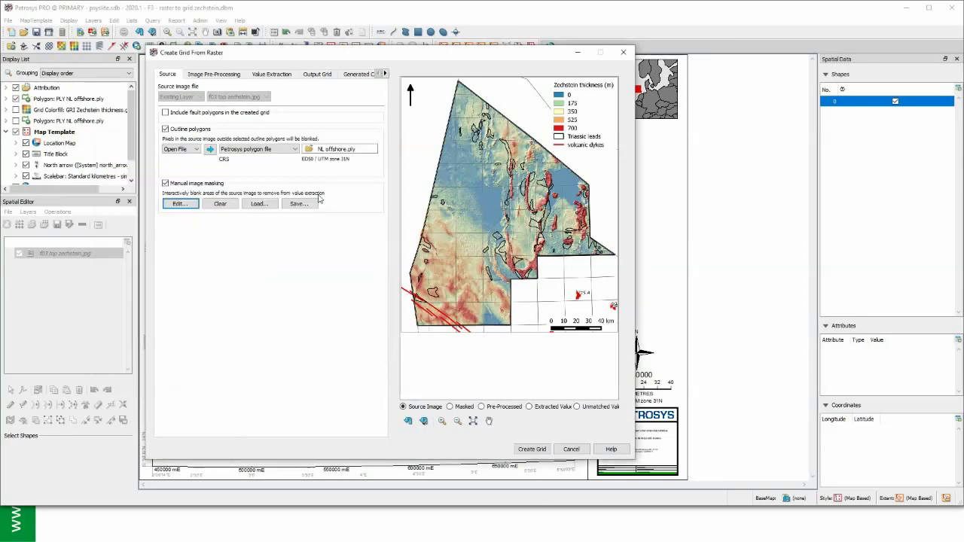
Preview the masked image, examine the image pre-processing operations and inspect the red volcanic dykes in the southwest corner up close.
{"action": "left_click", "coordinate": [451, 407]}
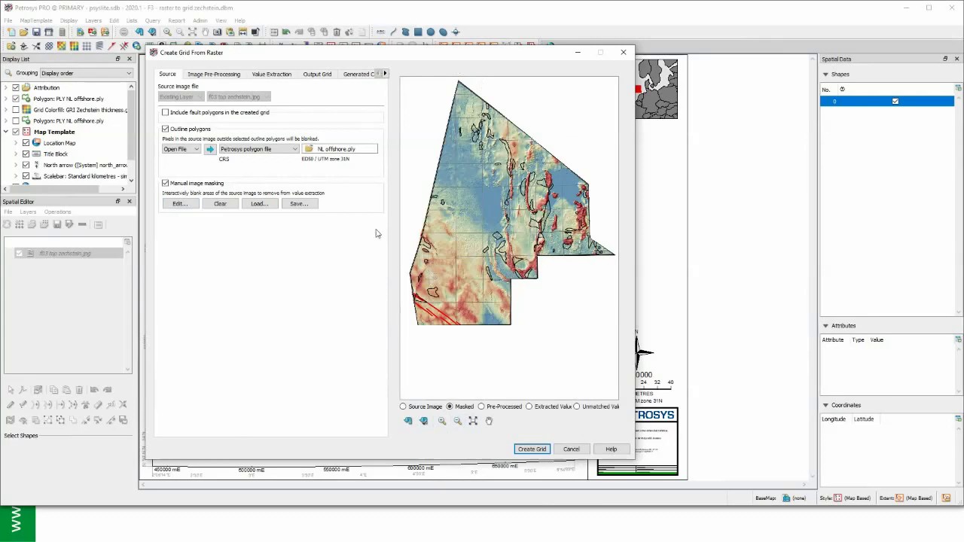
{"action": "left_click", "coordinate": [216, 75]}
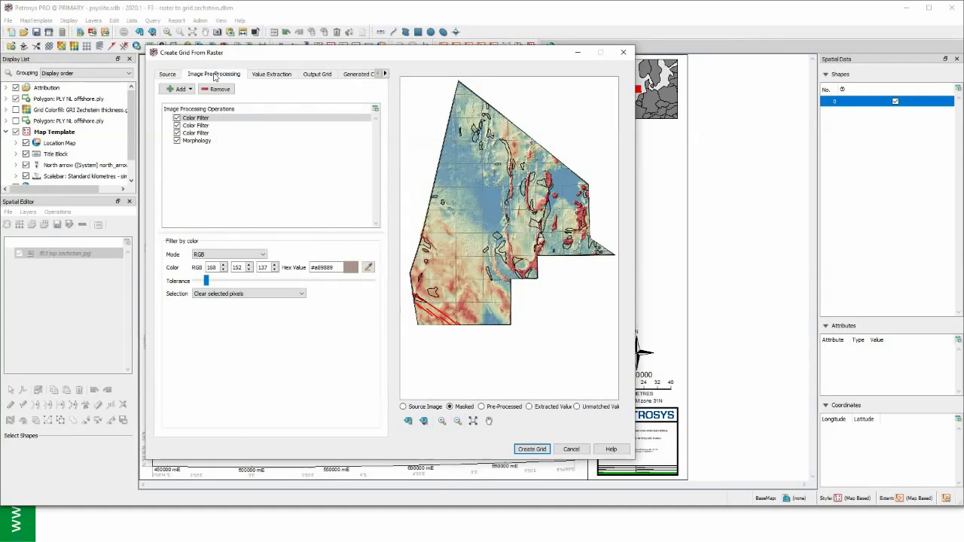
{"action": "left_click", "coordinate": [191, 90]}
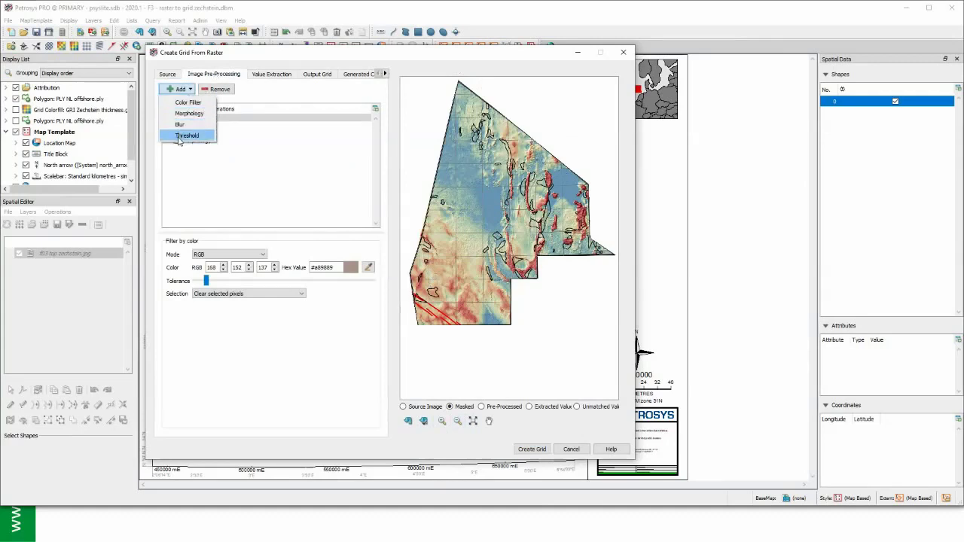
{"action": "left_click", "coordinate": [197, 115]}
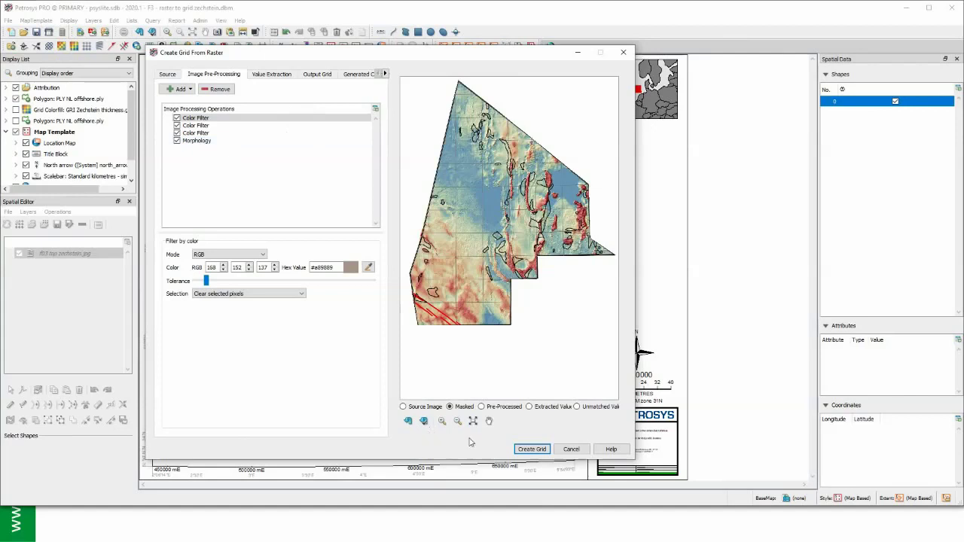
{"action": "left_click", "coordinate": [442, 421]}
{"action": "left_click_drag", "start_coordinate": [406, 256], "coordinate": [491, 340]}
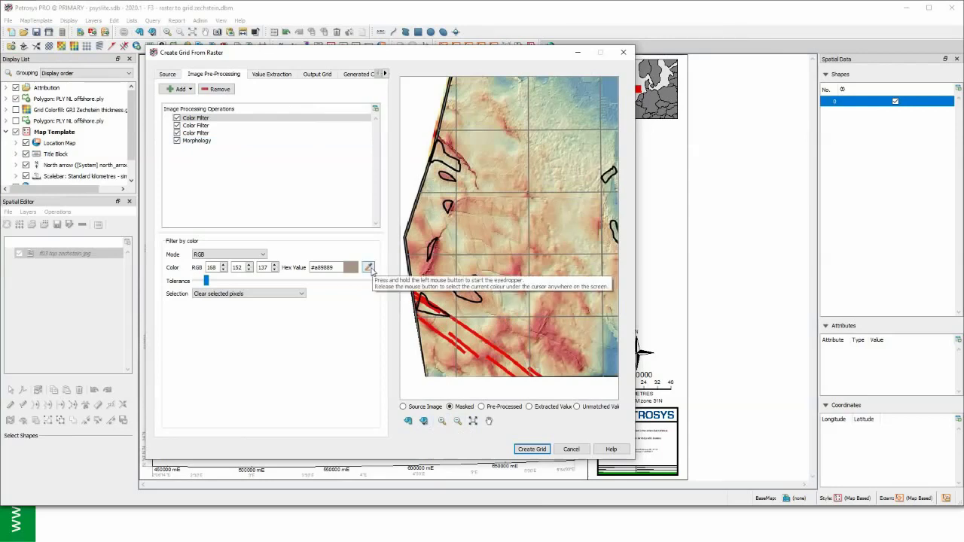
Examine the colour filter settings and the available morphology modes, and preview the pre-processed image.
{"action": "left_click_drag", "start_coordinate": [369, 269], "coordinate": [494, 365]}
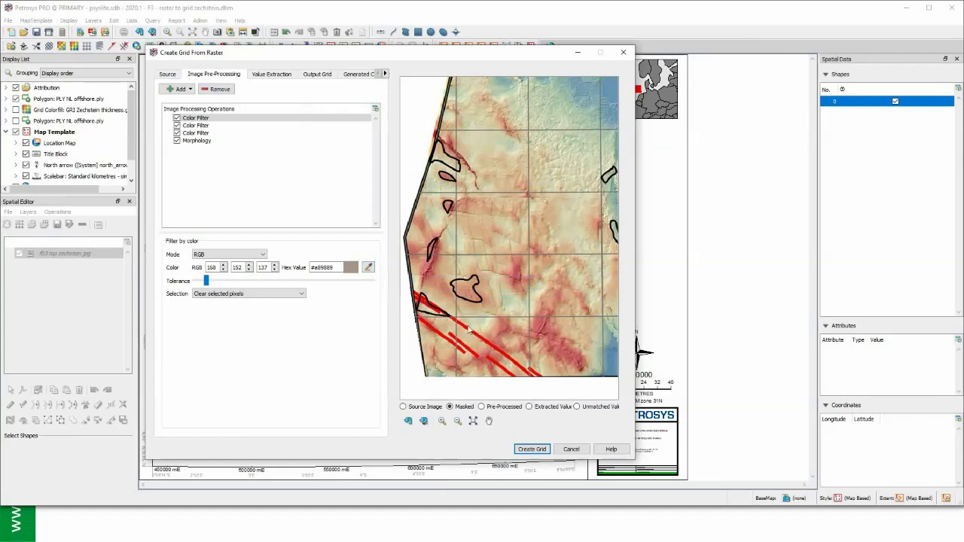
{"action": "left_click", "coordinate": [215, 133]}
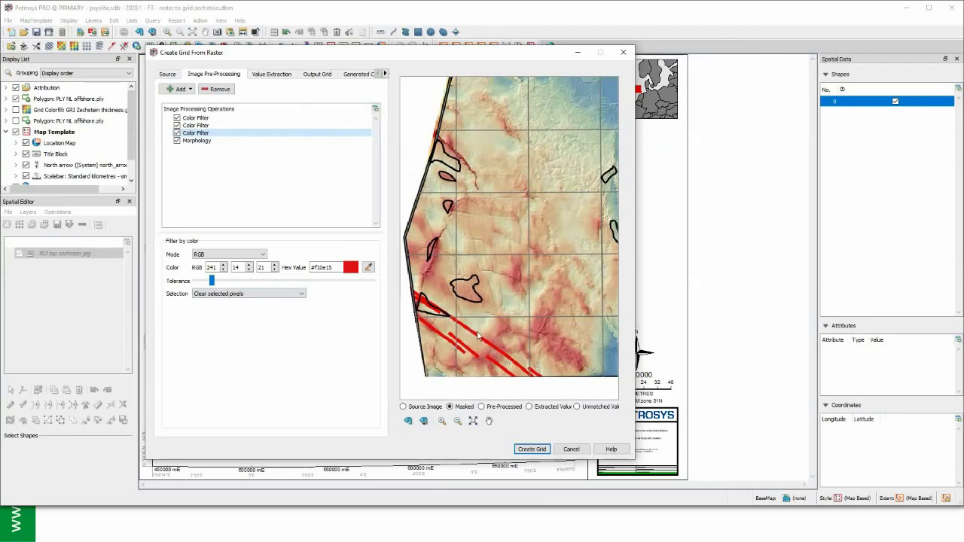
{"action": "left_click", "coordinate": [233, 119]}
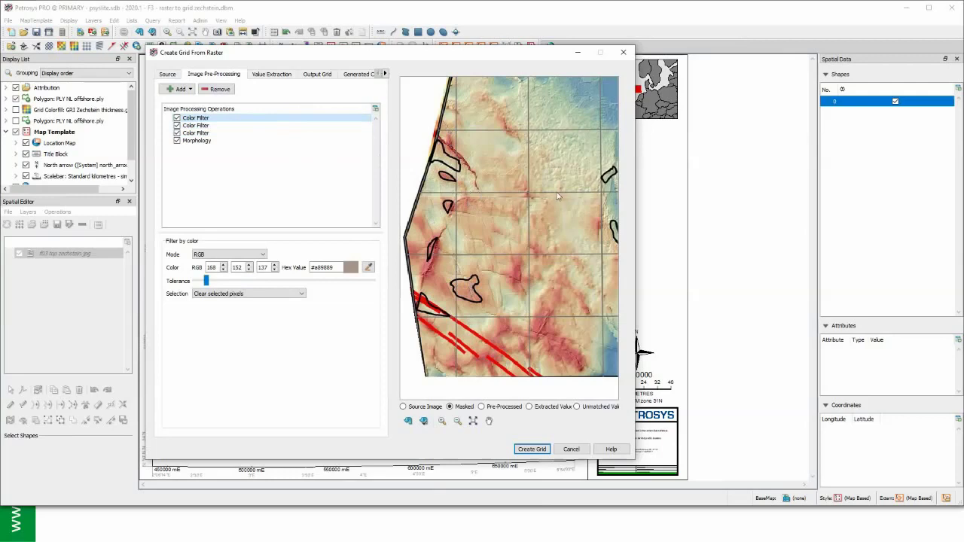
{"action": "left_click", "coordinate": [203, 143]}
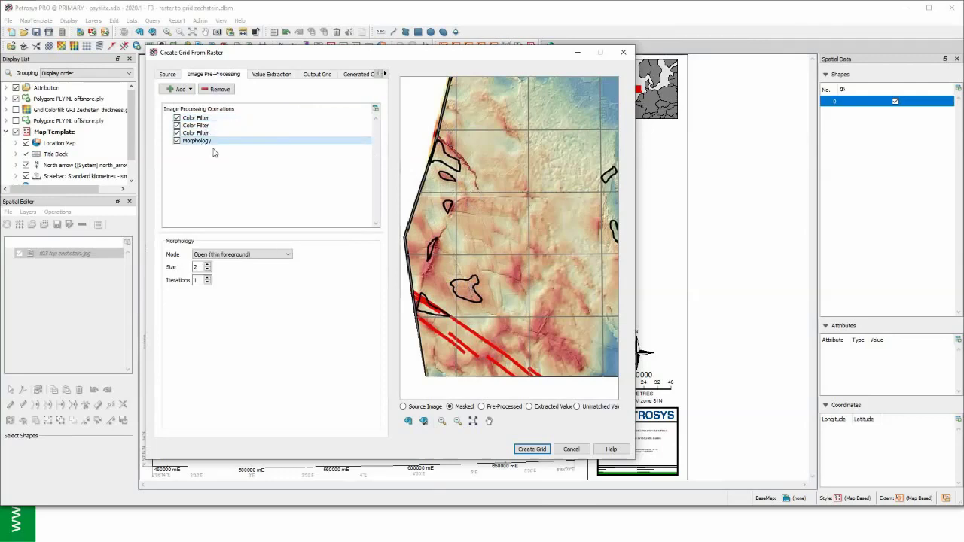
{"action": "left_click", "coordinate": [288, 256]}
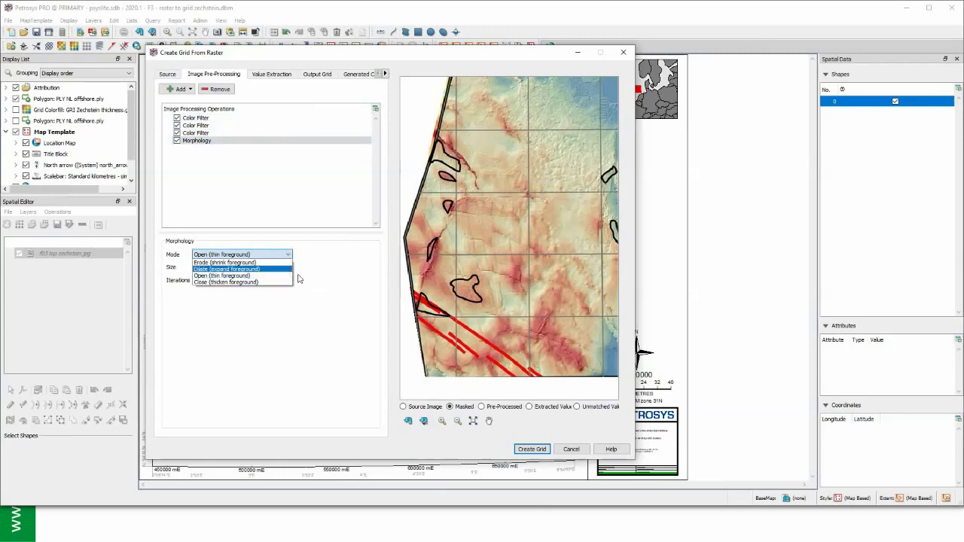
{"action": "left_click", "coordinate": [482, 410]}
{"action": "left_click", "coordinate": [482, 407]}
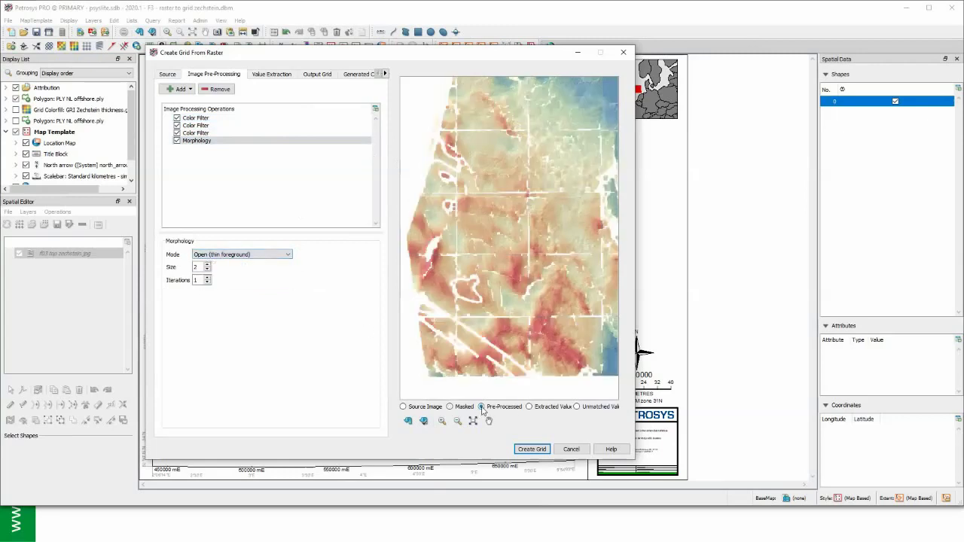
{"action": "left_click", "coordinate": [237, 255]}
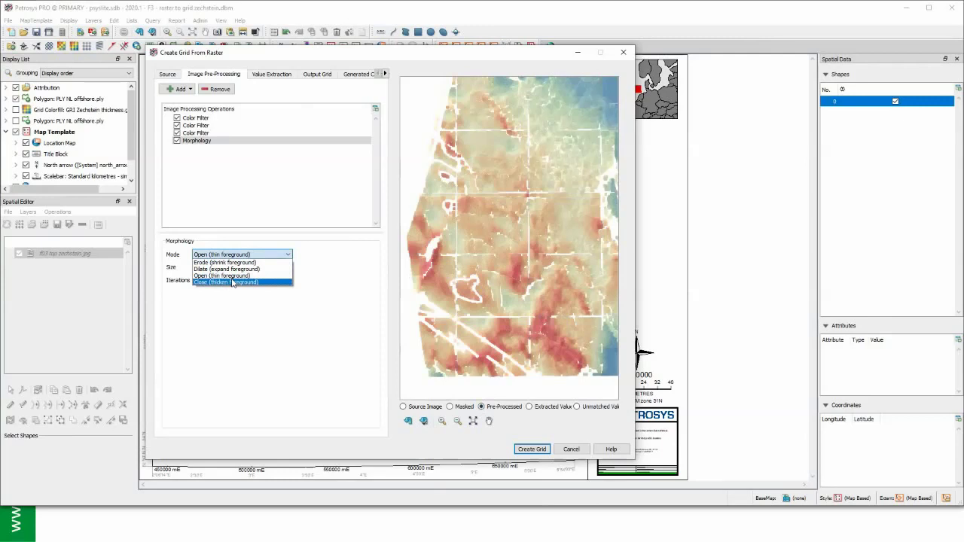
{"action": "left_click", "coordinate": [300, 350]}
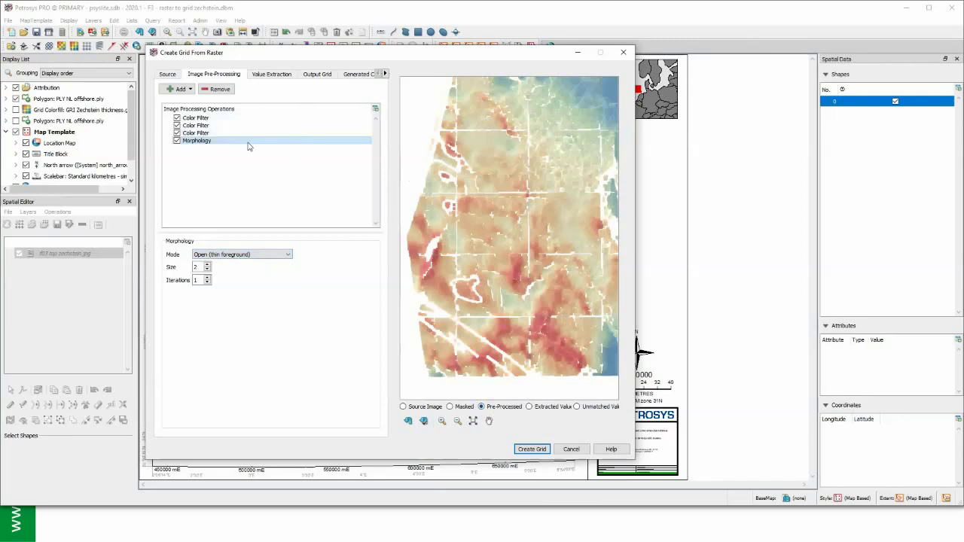
Review the value extraction gradient, compare the extracted-value preview with the pre-processed and masked images, and fit the whole image in the preview.
{"action": "left_click", "coordinate": [271, 75]}
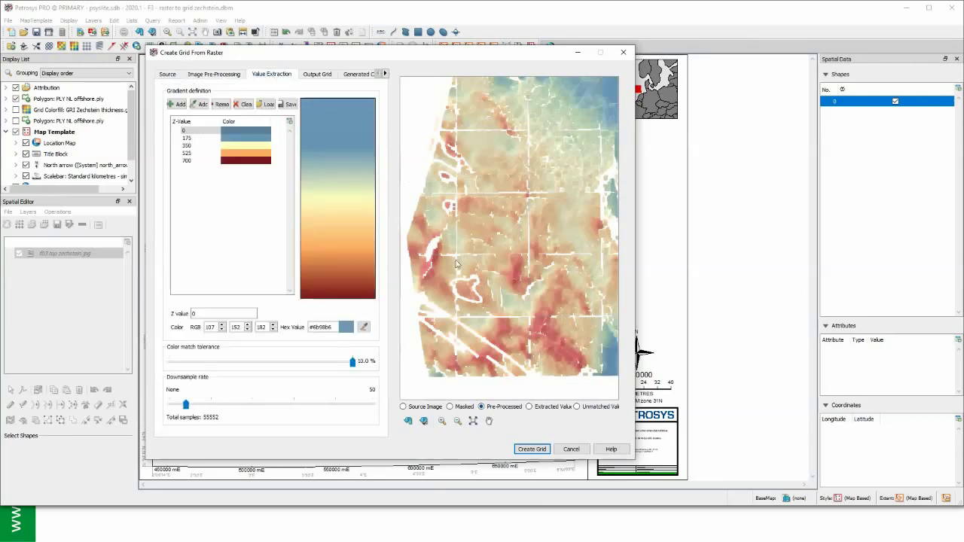
{"action": "left_click", "coordinate": [529, 407]}
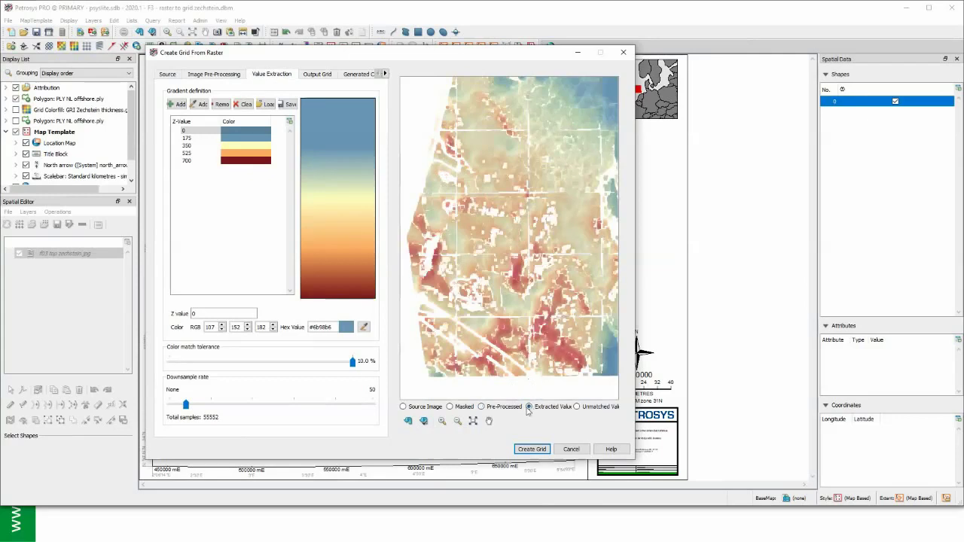
{"action": "left_click", "coordinate": [482, 406]}
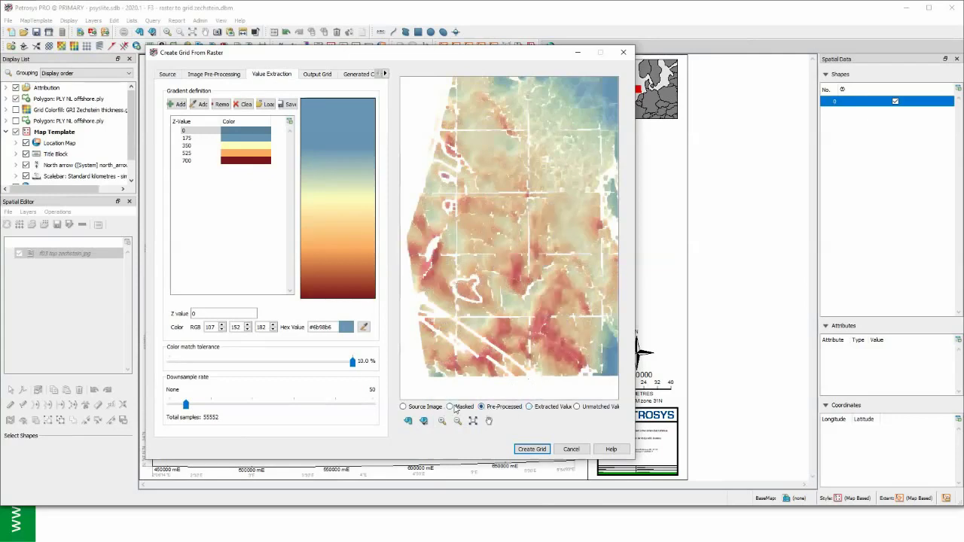
{"action": "left_click", "coordinate": [452, 407]}
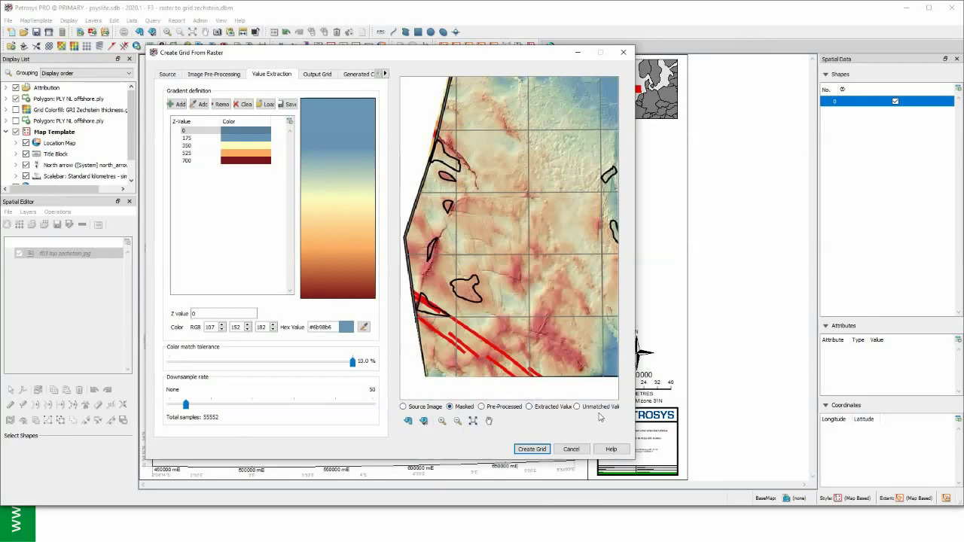
{"action": "left_click", "coordinate": [473, 420]}
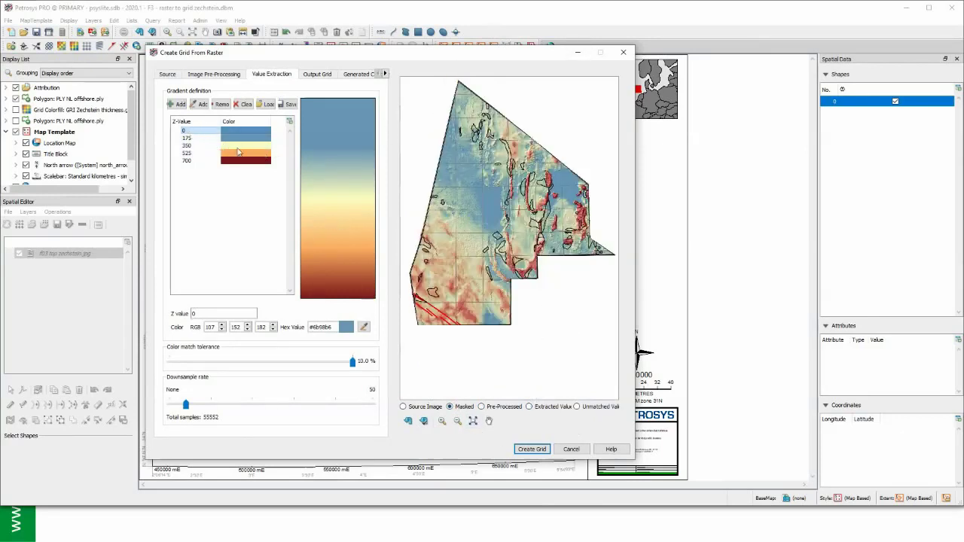
Preview the source image and resample the gradient colour for Z value 0 as #6998b6 from a blue area of the map.
{"action": "left_click", "coordinate": [405, 406]}
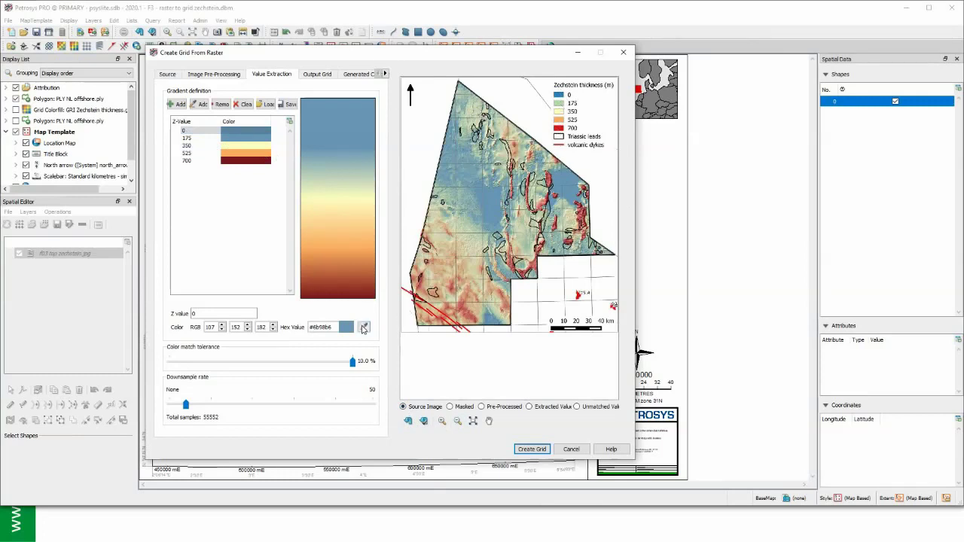
{"action": "left_click", "coordinate": [195, 314]}
{"action": "left_click", "coordinate": [363, 326]}
{"action": "left_click", "coordinate": [559, 189]}
{"action": "left_click", "coordinate": [246, 132]}
Save the gradient to the project area as Zechstein thickness, with the description Zechstein thickness.
{"action": "left_click", "coordinate": [291, 104]}
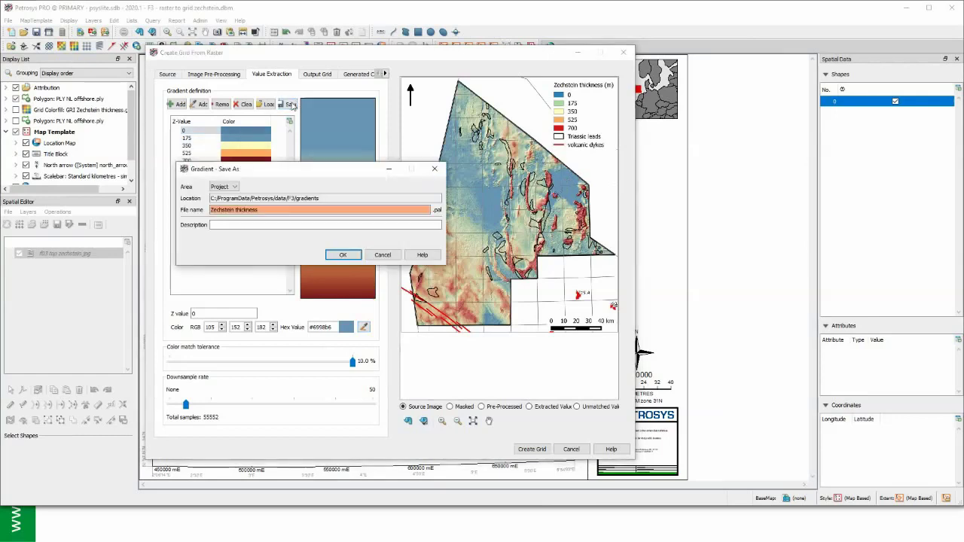
{"action": "left_click", "coordinate": [253, 224]}
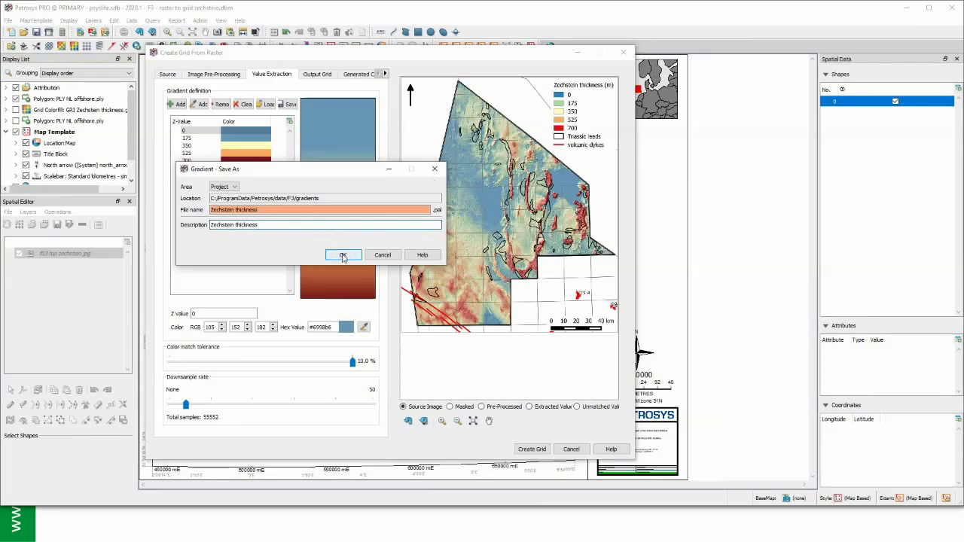
{"action": "left_click", "coordinate": [342, 256]}
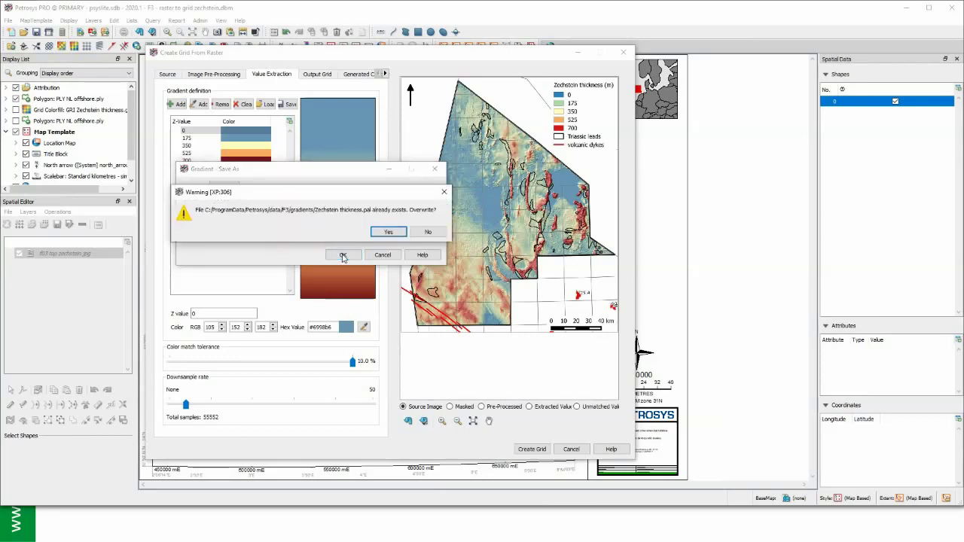
{"action": "left_click", "coordinate": [342, 254]}
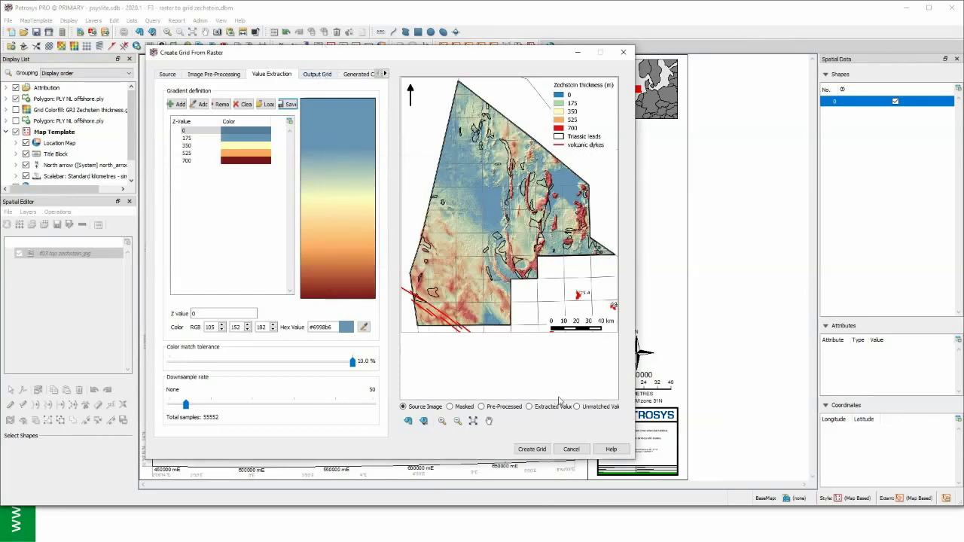
Create the output grid Zechstein thickness.gri using the manual area of interest, 200 m cells, Bicubic interpolation and the Minimum Curvature algorithm.
{"action": "left_click", "coordinate": [320, 75]}
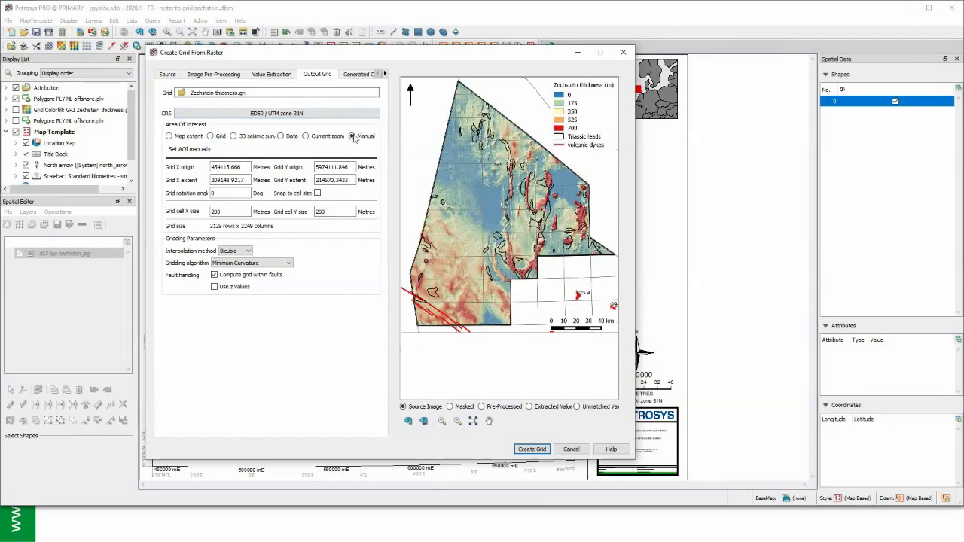
{"action": "left_click_drag", "start_coordinate": [367, 56], "coordinate": [651, 59]}
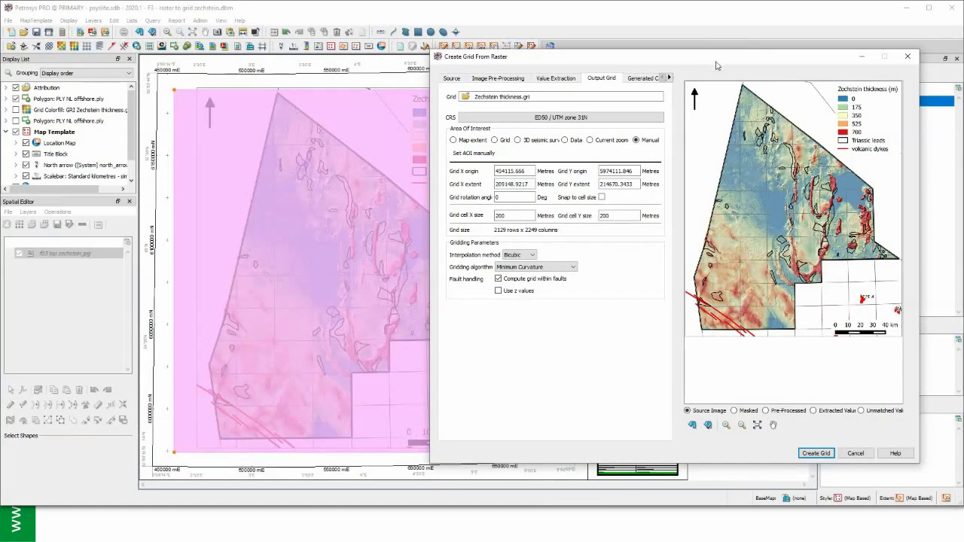
{"action": "left_click_drag", "start_coordinate": [727, 57], "coordinate": [551, 46]}
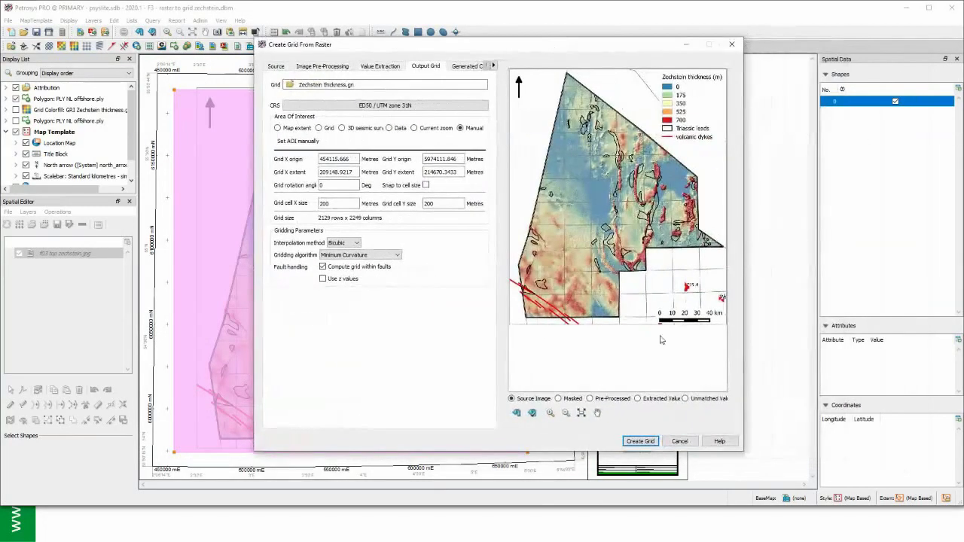
{"action": "left_click", "coordinate": [640, 442]}
{"action": "left_click", "coordinate": [495, 267]}
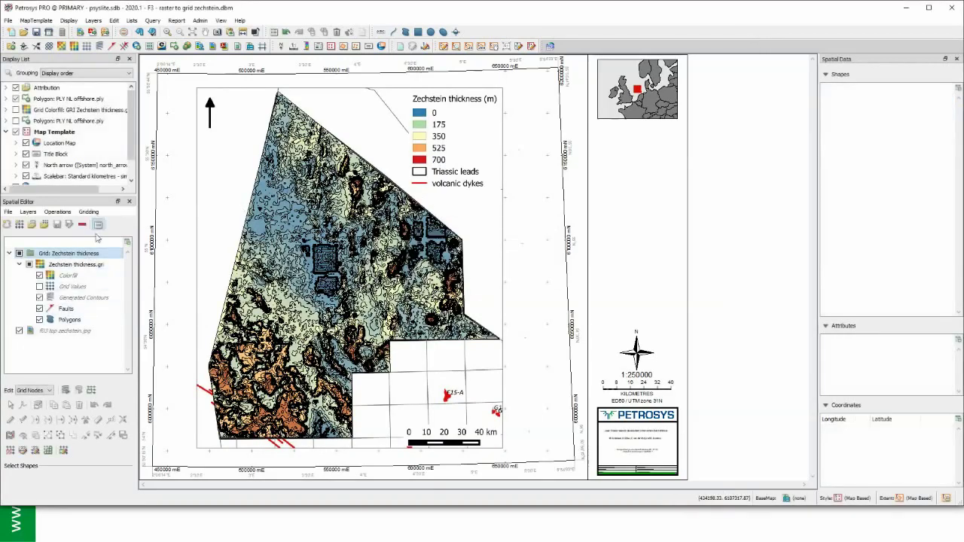
Close the Spatial Editor and display the Zechstein thickness grid colorfill in place of the f03 top zechstein.jpg raster.
{"action": "left_click", "coordinate": [128, 202]}
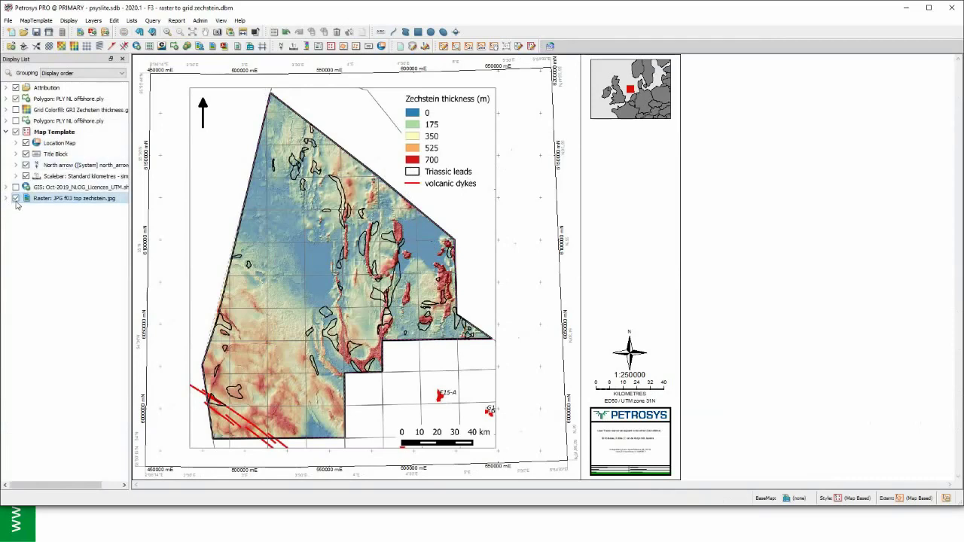
{"action": "left_click", "coordinate": [16, 198]}
{"action": "left_click", "coordinate": [53, 114]}
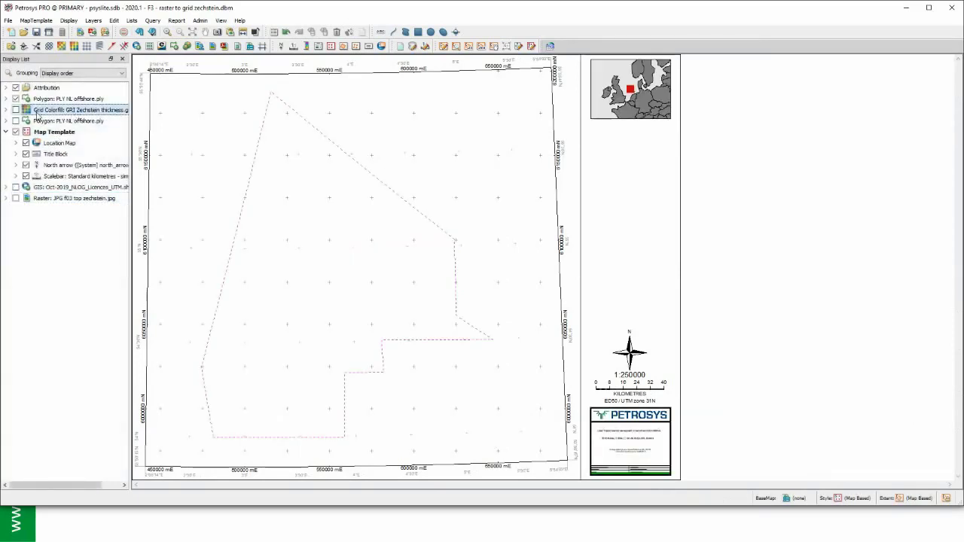
{"action": "double_click", "coordinate": [43, 113]}
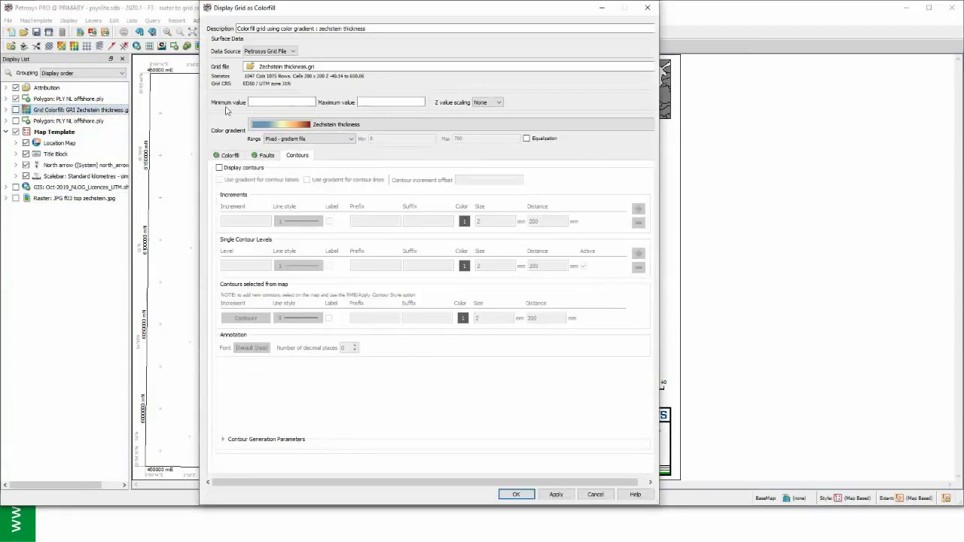
{"action": "left_click", "coordinate": [516, 495]}
{"action": "left_click", "coordinate": [17, 110]}
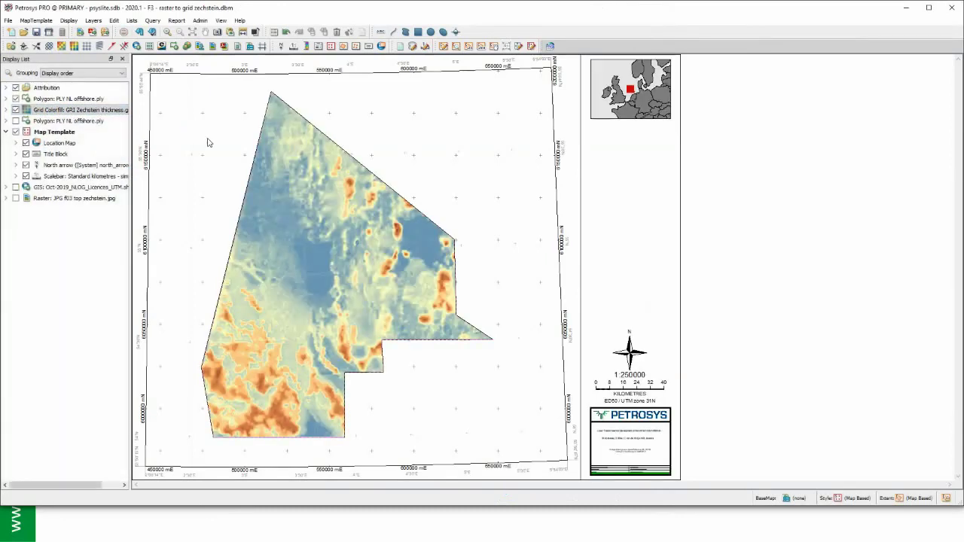
Compare the Zechstein thickness colorfill with the original f03 top zechstein.jpg raster by alternating their visibility, leaving both displayed.
{"action": "left_click", "coordinate": [16, 110]}
{"action": "left_click", "coordinate": [16, 198]}
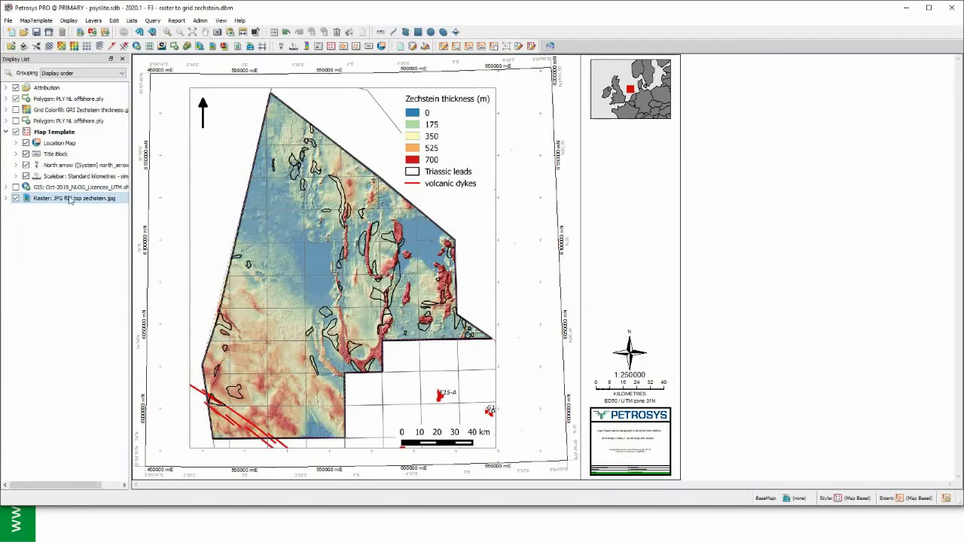
{"action": "left_click", "coordinate": [17, 110]}
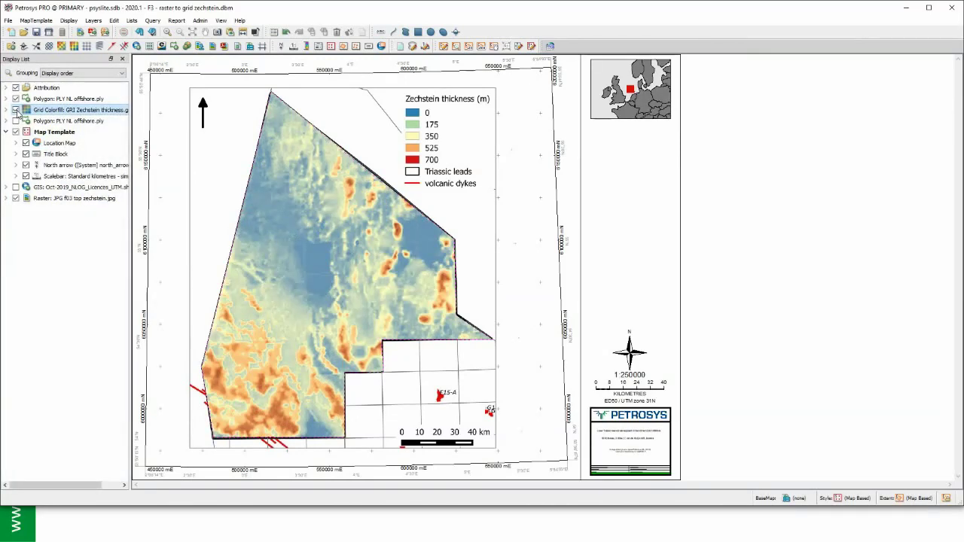
{"action": "left_click", "coordinate": [17, 111]}
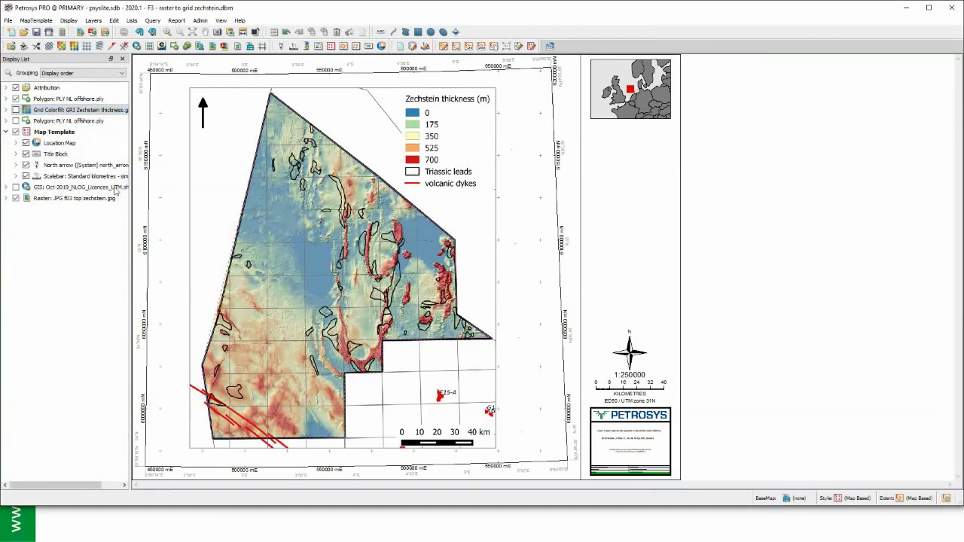
{"action": "left_click", "coordinate": [17, 110]}
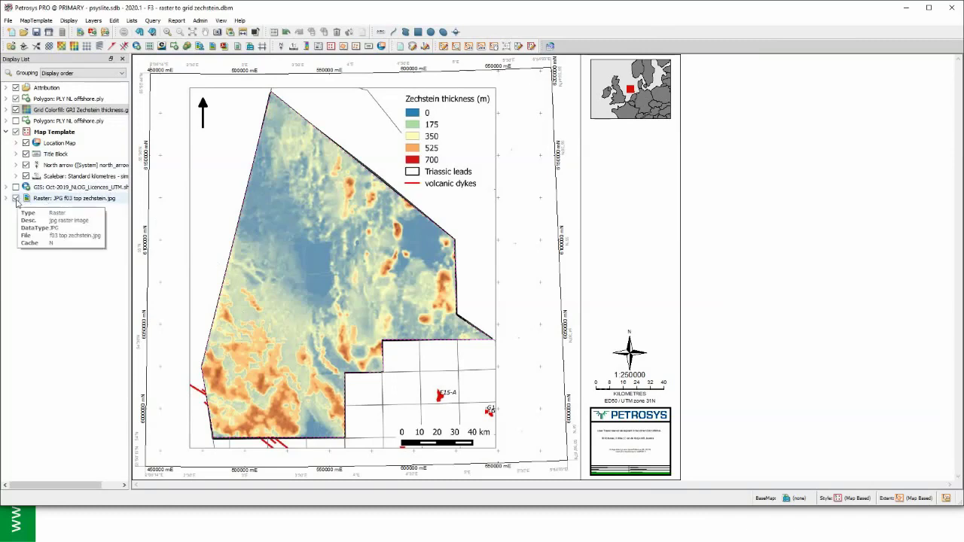
{"action": "left_click", "coordinate": [15, 110]}
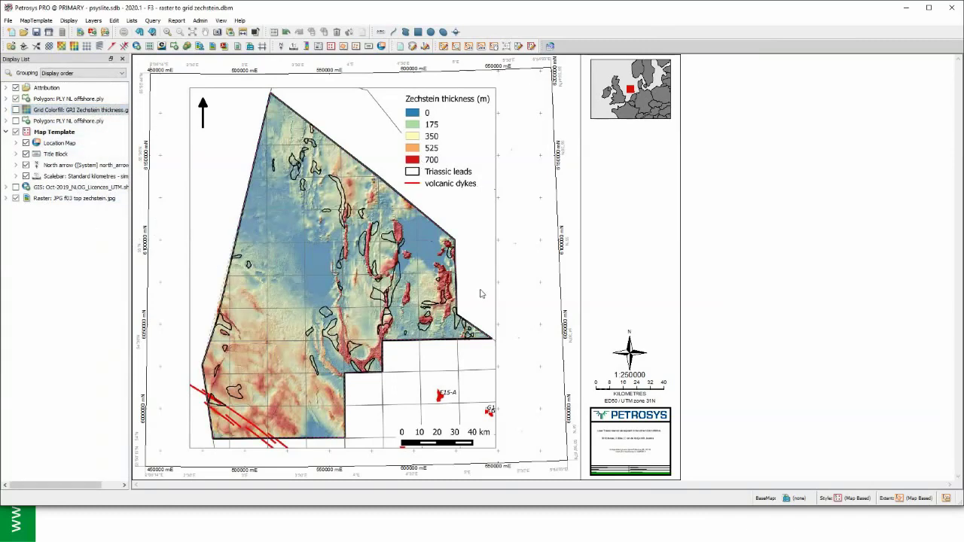
{"action": "left_click", "coordinate": [16, 111]}
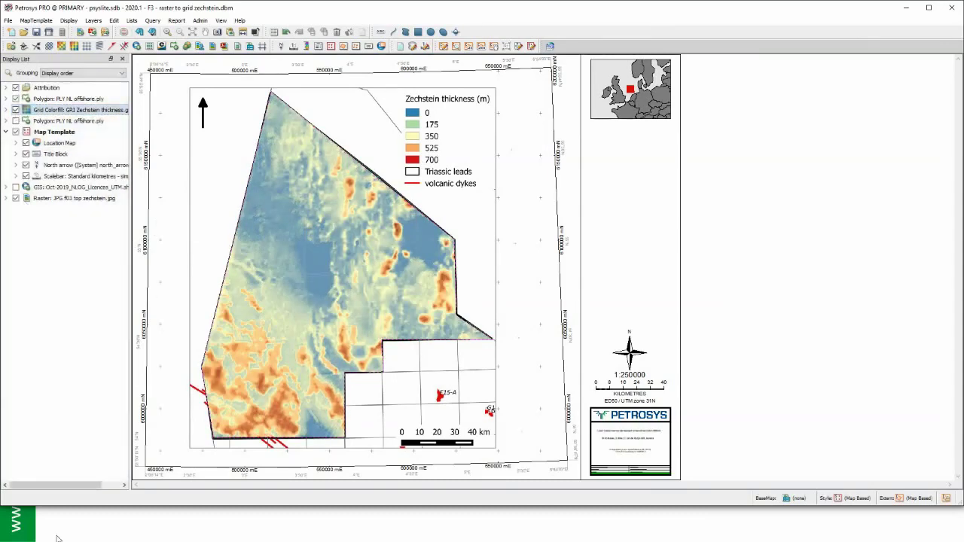
Switch to the PowerPoint slide show and advance from the Demo slide to the Final Thoughts slide.
{"action": "key", "text": "alt+Tab"}
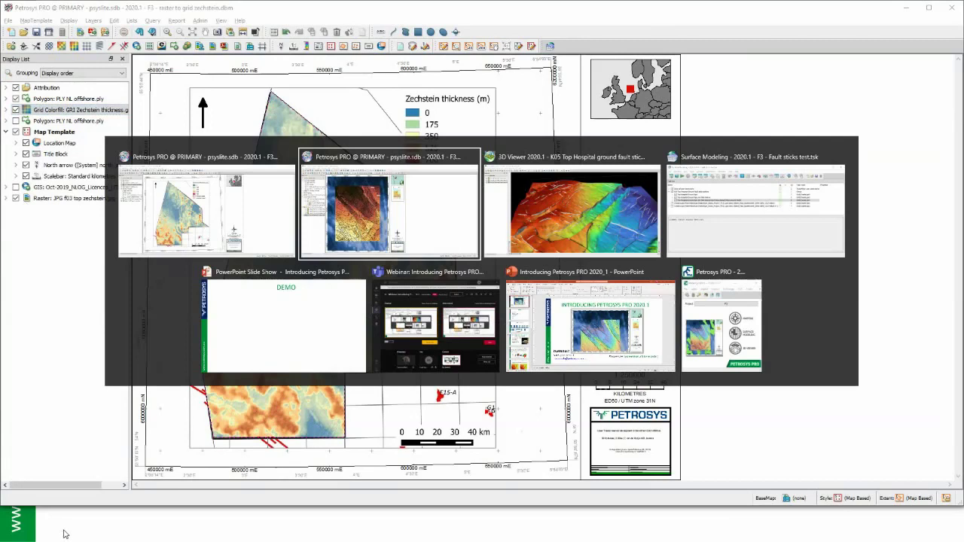
{"action": "key", "text": "Tab"}
{"action": "key", "text": "Tab"}
{"action": "key", "text": "Tab"}
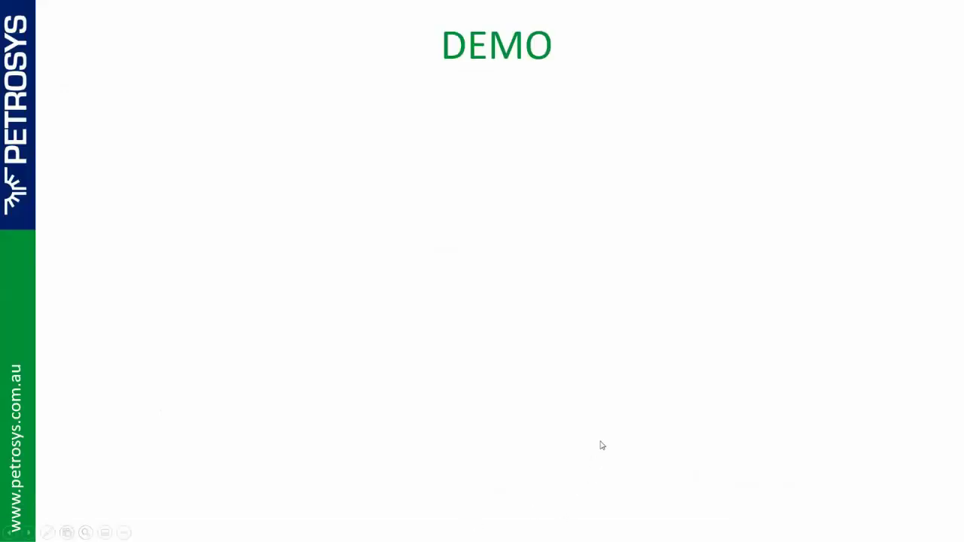
{"action": "left_click", "coordinate": [601, 446]}
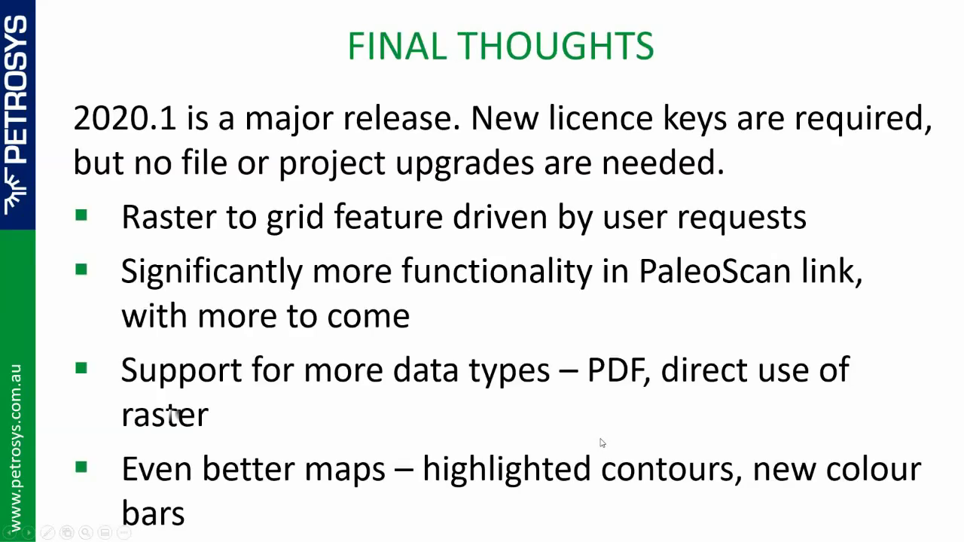